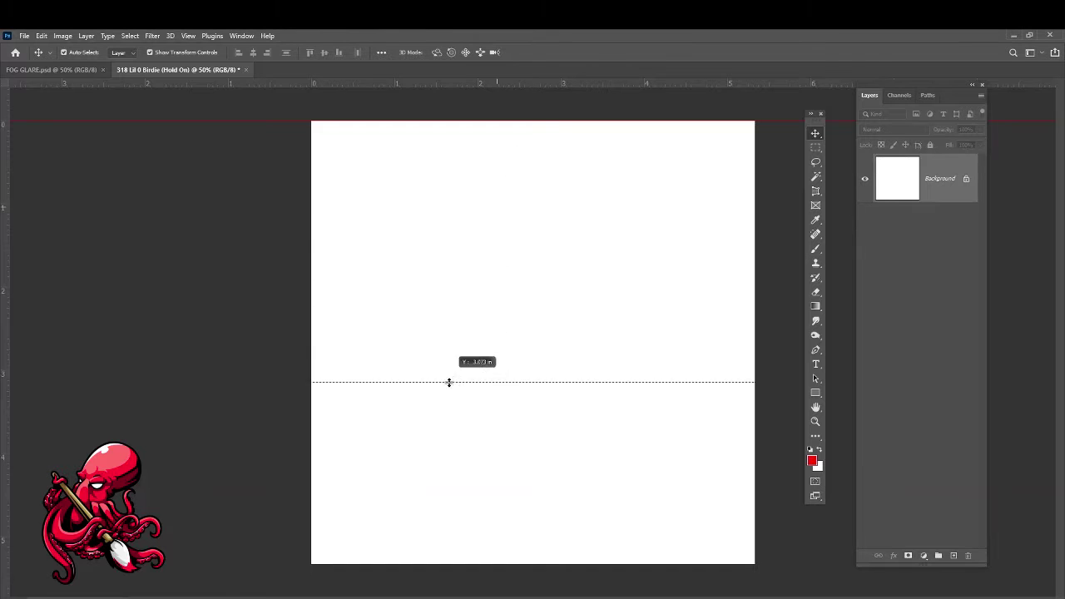
Drop guides on the canvas's bottom edge and right edge
{"action": "left_click_drag", "start_coordinate": [449, 380], "coordinate": [422, 565]}
{"action": "left_click_drag", "start_coordinate": [6, 415], "coordinate": [756, 475]}
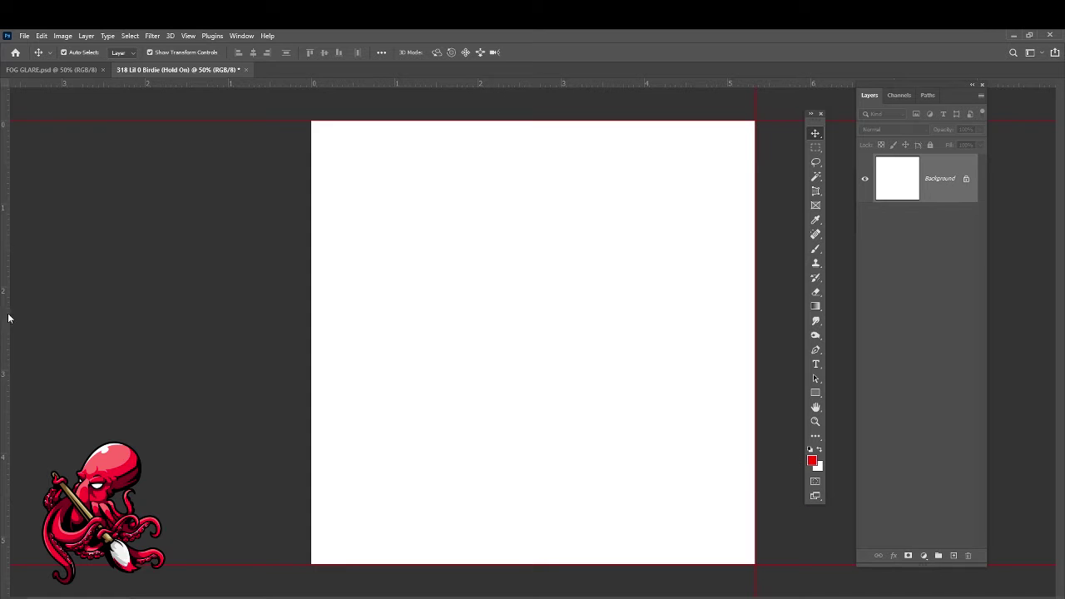
Add a vertical guide along the canvas's left edge
{"action": "left_click_drag", "start_coordinate": [7, 318], "coordinate": [313, 363]}
{"action": "scroll", "coordinate": [459, 247], "scroll_direction": "down", "scroll_amount": 3}
{"action": "scroll", "coordinate": [654, 352], "scroll_direction": "up", "scroll_amount": 2}
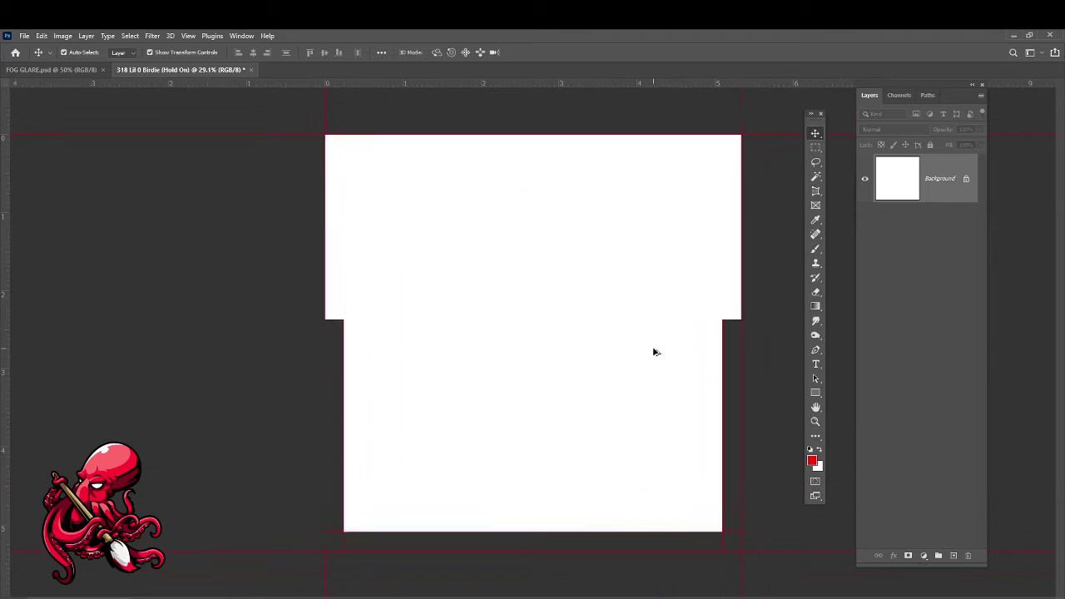
{"action": "scroll", "coordinate": [656, 360], "scroll_direction": "down", "scroll_amount": 2}
{"action": "scroll", "coordinate": [656, 361], "scroll_direction": "up", "scroll_amount": 2}
{"action": "scroll", "coordinate": [706, 357], "scroll_direction": "up", "scroll_amount": 1}
{"action": "scroll", "coordinate": [706, 357], "scroll_direction": "down", "scroll_amount": 1}
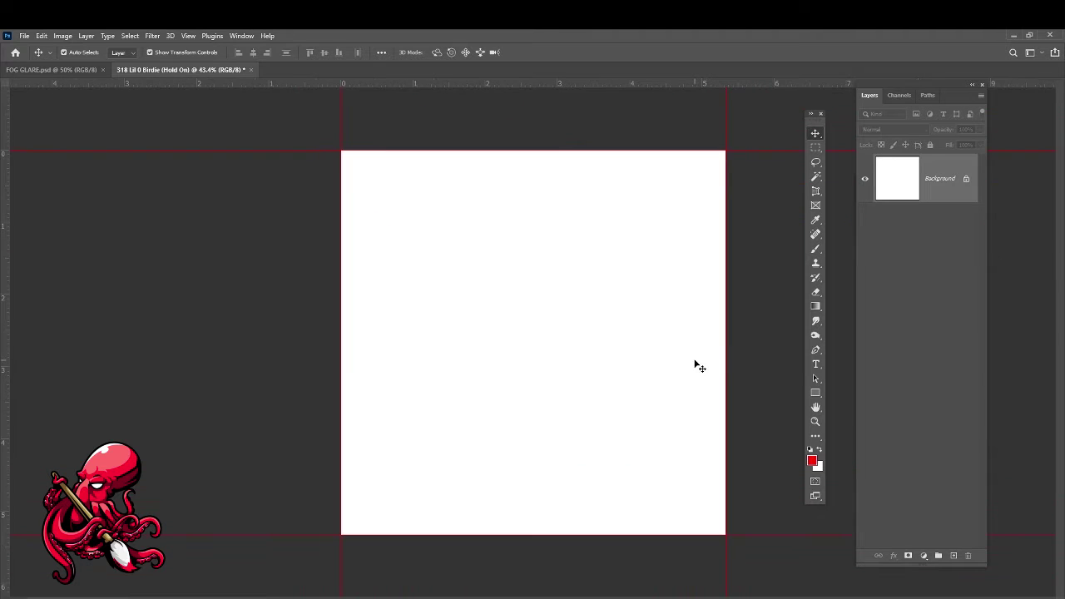
{"action": "scroll", "coordinate": [694, 364], "scroll_direction": "down", "scroll_amount": 1}
{"action": "scroll", "coordinate": [695, 364], "scroll_direction": "up", "scroll_amount": 3}
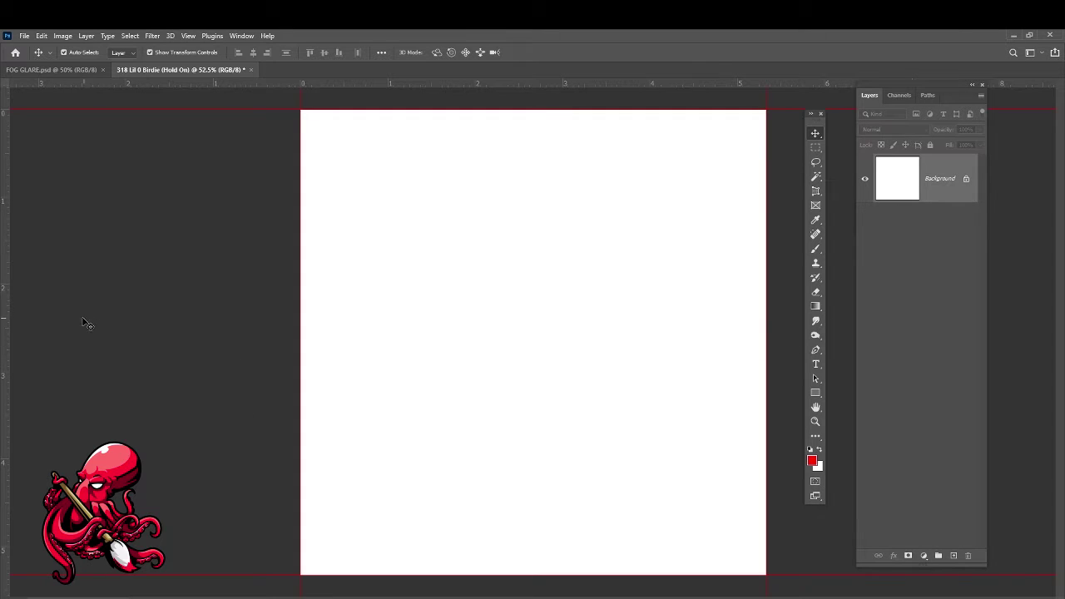
Add margin guides just inside the left and top edges
{"action": "left_click_drag", "start_coordinate": [7, 401], "coordinate": [305, 381]}
{"action": "scroll", "coordinate": [306, 382], "scroll_direction": "up", "scroll_amount": 2}
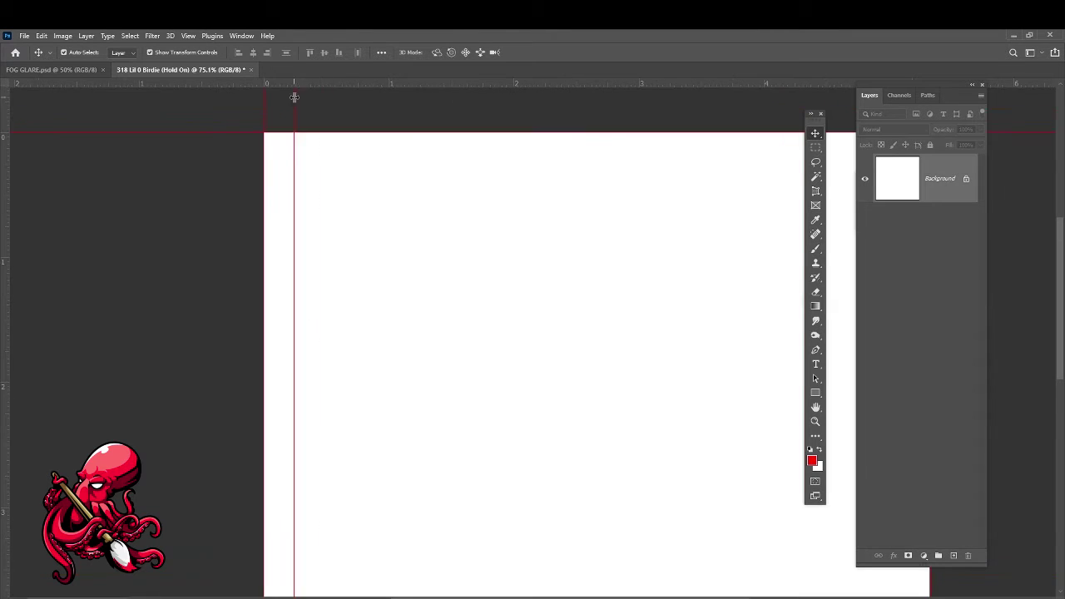
{"action": "left_click_drag", "start_coordinate": [387, 83], "coordinate": [372, 103]}
{"action": "scroll", "coordinate": [387, 150], "scroll_direction": "down", "scroll_amount": 2}
{"action": "scroll", "coordinate": [394, 155], "scroll_direction": "up", "scroll_amount": 2}
{"action": "scroll", "coordinate": [304, 333], "scroll_direction": "down", "scroll_amount": 2}
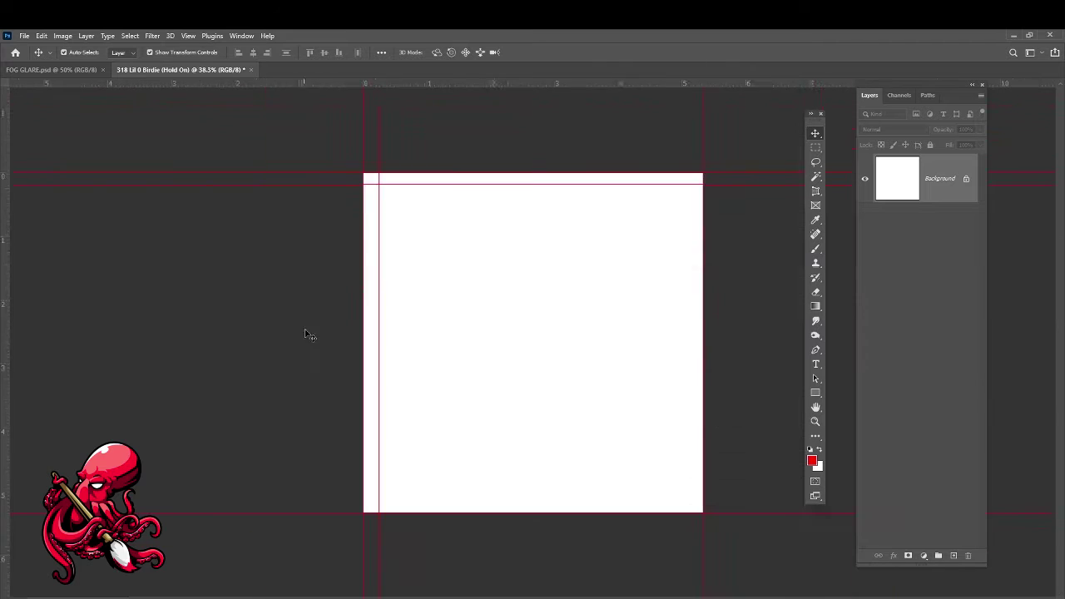
{"action": "scroll", "coordinate": [321, 135], "scroll_direction": "up", "scroll_amount": 2}
Add a margin guide inside the right edge and move the Birdie document tab first
{"action": "left_click", "coordinate": [321, 135]}
{"action": "key", "text": "Escape"}
{"action": "scroll", "coordinate": [518, 225], "scroll_direction": "down", "scroll_amount": 2}
{"action": "left_click_drag", "start_coordinate": [704, 270], "coordinate": [704, 270]}
{"action": "scroll", "coordinate": [330, 546], "scroll_direction": "up", "scroll_amount": 3}
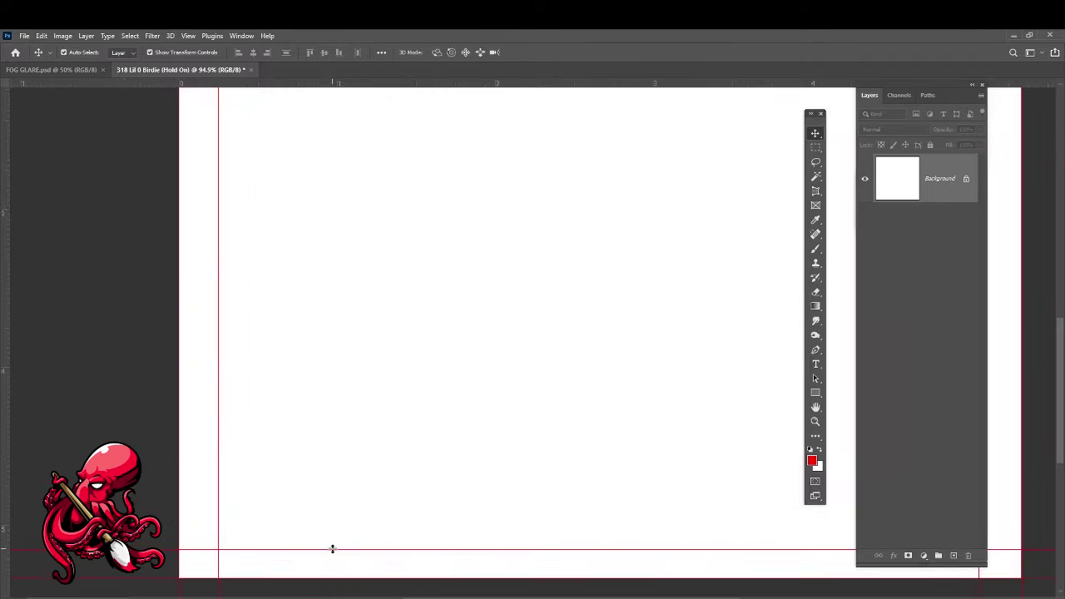
{"action": "scroll", "coordinate": [405, 540], "scroll_direction": "down", "scroll_amount": 3}
{"action": "scroll", "coordinate": [407, 296], "scroll_direction": "down", "scroll_amount": 1}
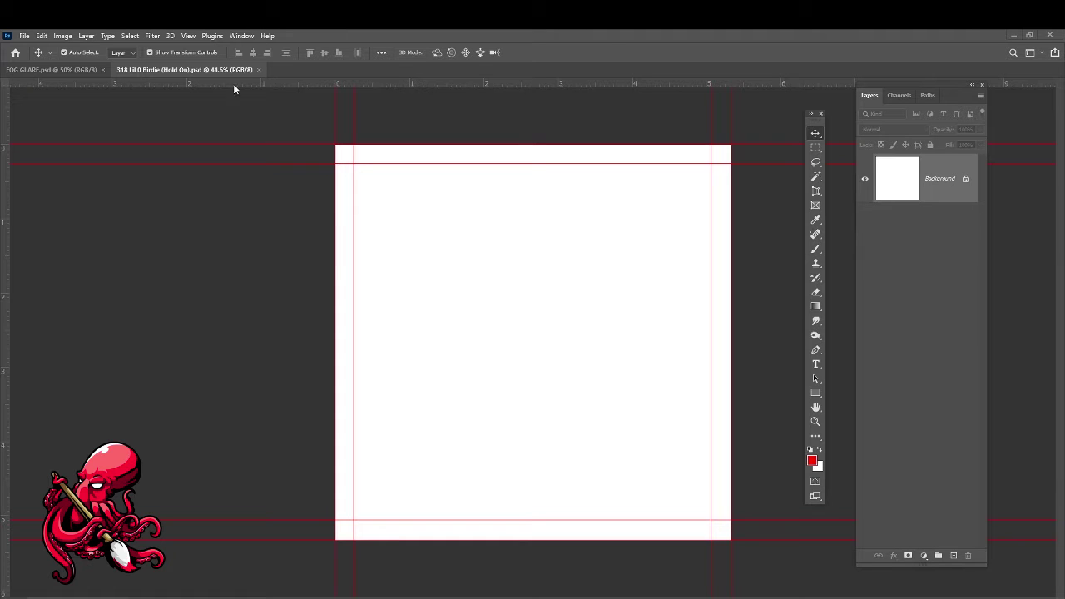
{"action": "left_click_drag", "start_coordinate": [39, 68], "coordinate": [209, 74]}
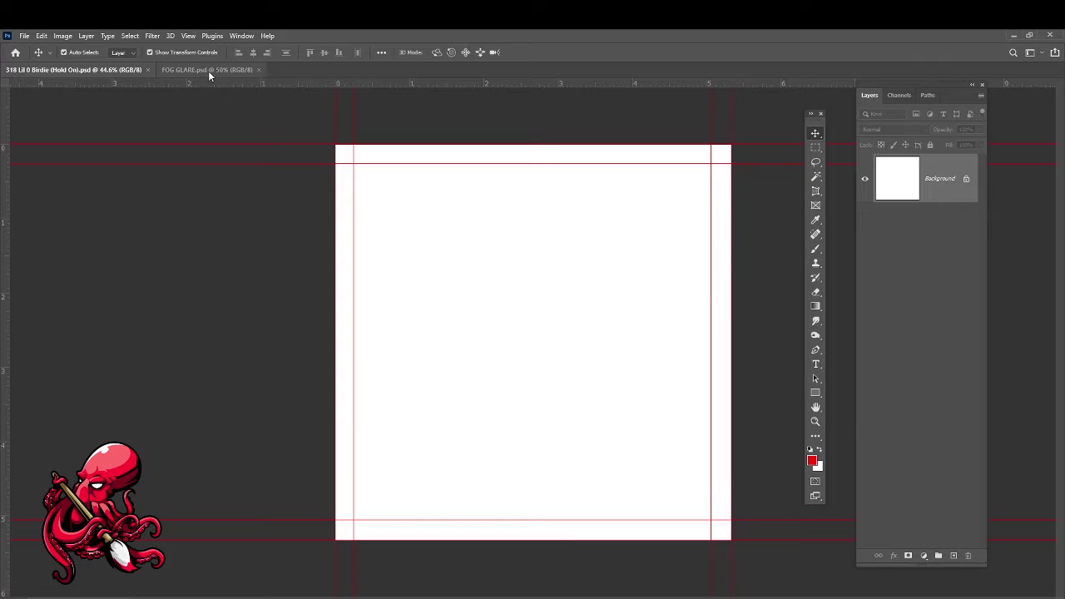
{"action": "left_click", "coordinate": [208, 71]}
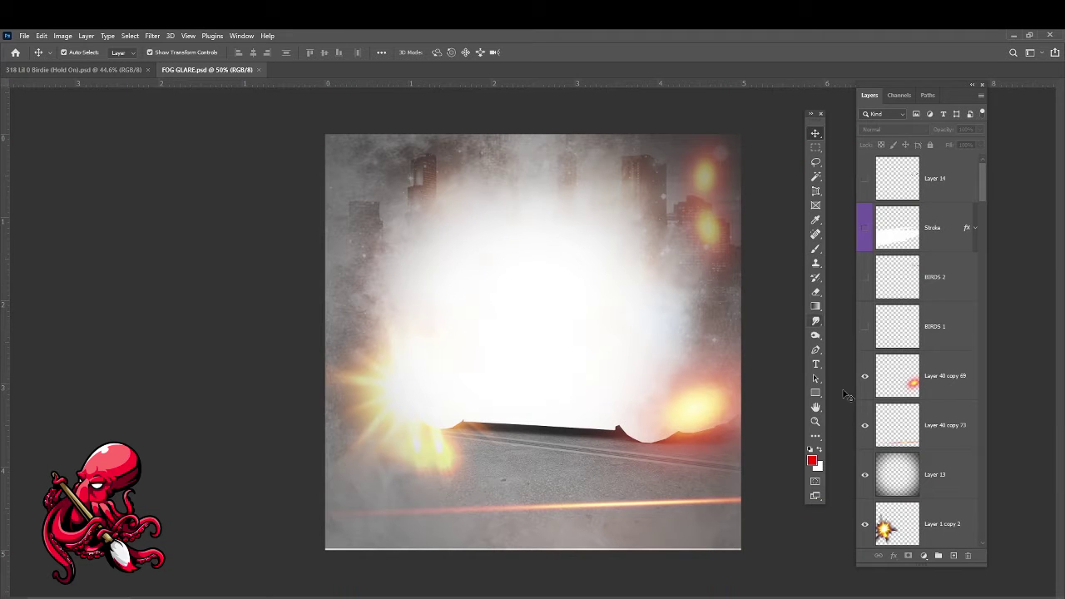
{"action": "scroll", "coordinate": [915, 358], "scroll_direction": "down", "scroll_amount": 10}
{"action": "scroll", "coordinate": [940, 357], "scroll_direction": "down", "scroll_amount": 10}
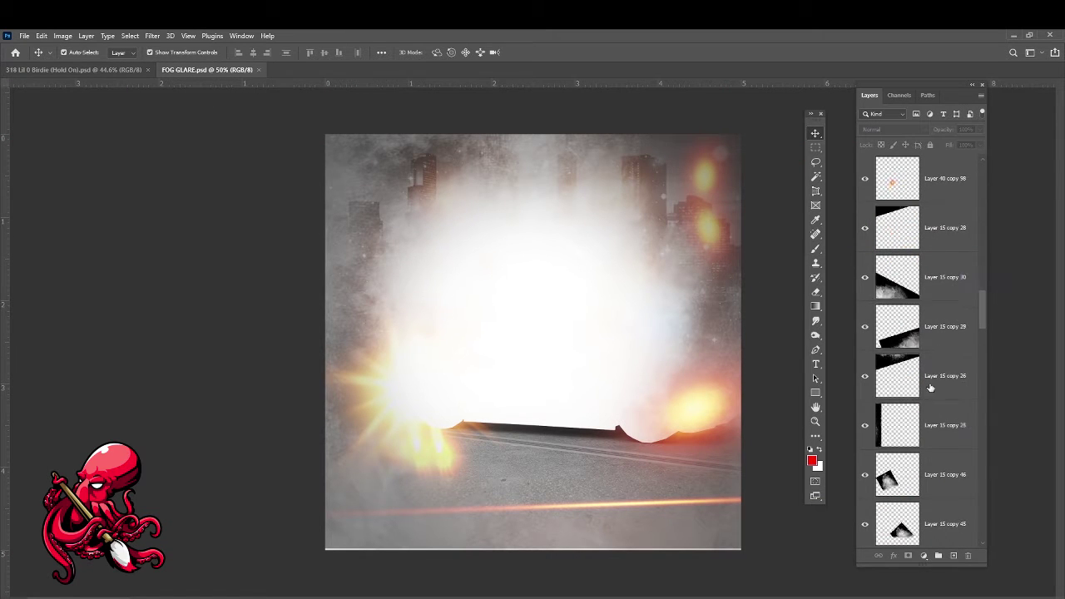
{"action": "scroll", "coordinate": [936, 337], "scroll_direction": "down", "scroll_amount": 5}
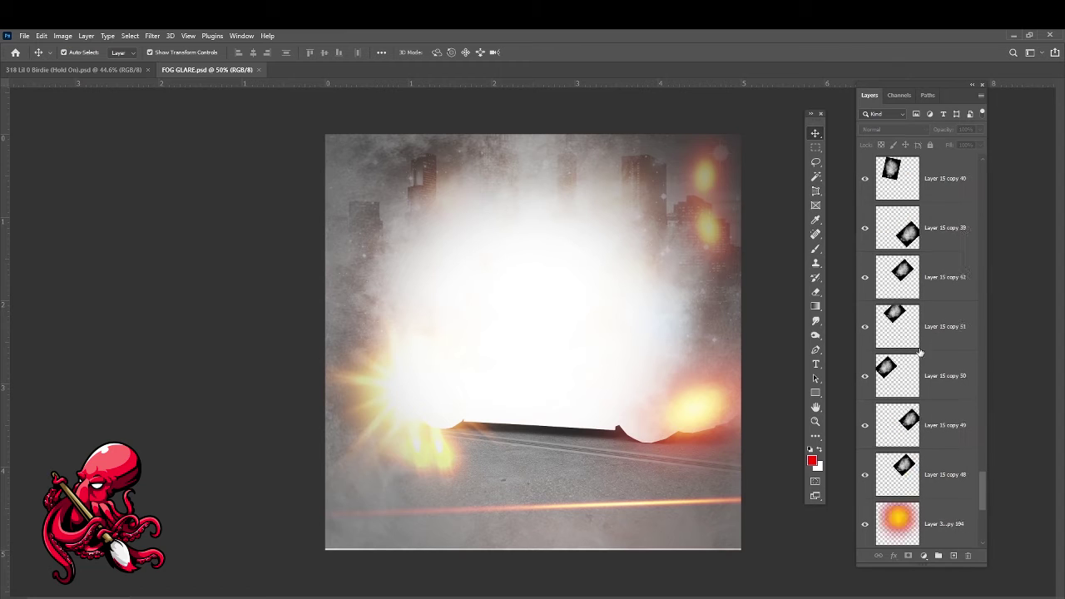
{"action": "key", "text": "alt+Tab"}
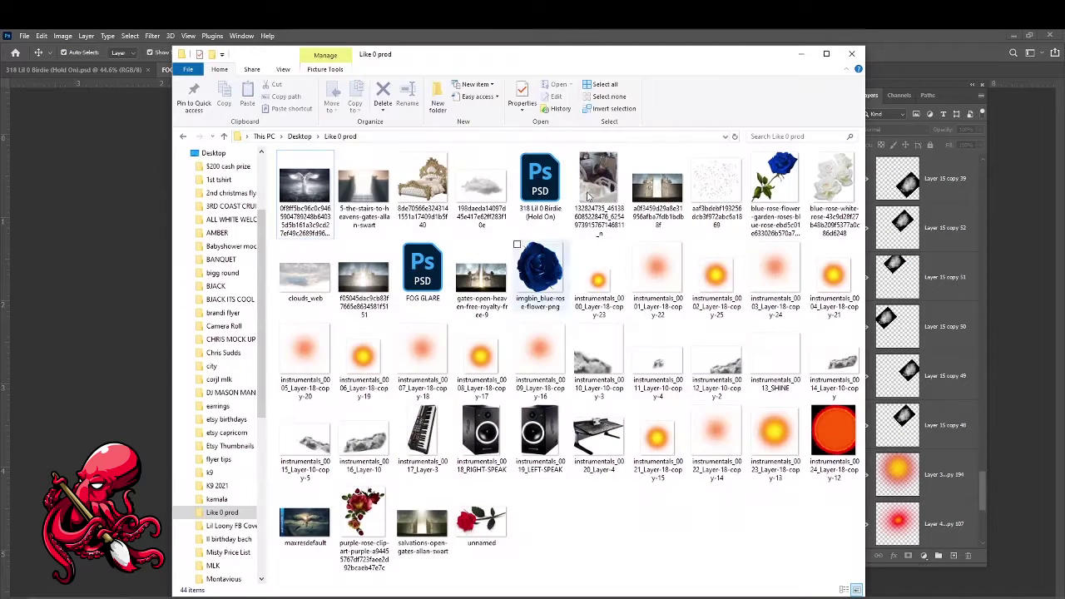
{"action": "left_click", "coordinate": [800, 53]}
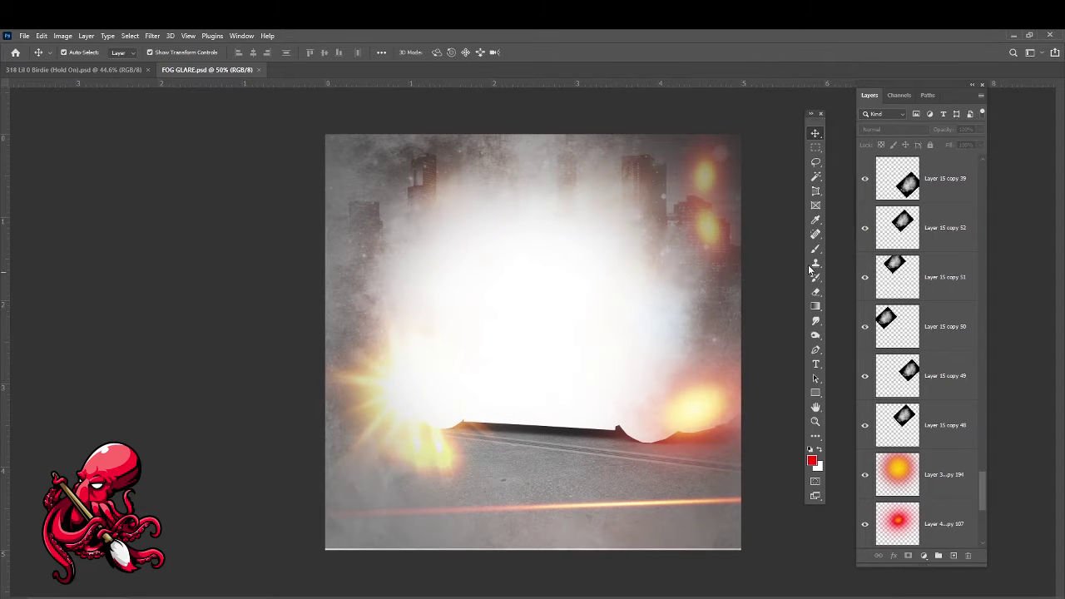
{"action": "scroll", "coordinate": [897, 412], "scroll_direction": "down", "scroll_amount": 6}
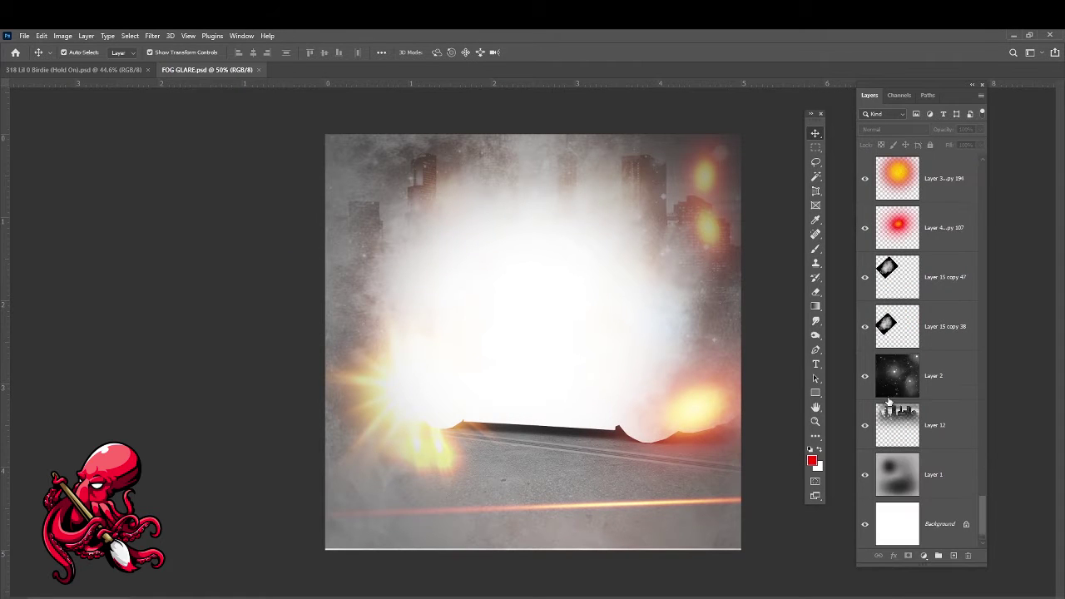
{"action": "scroll", "coordinate": [888, 402], "scroll_direction": "up", "scroll_amount": 10}
{"action": "scroll", "coordinate": [889, 402], "scroll_direction": "up", "scroll_amount": 12}
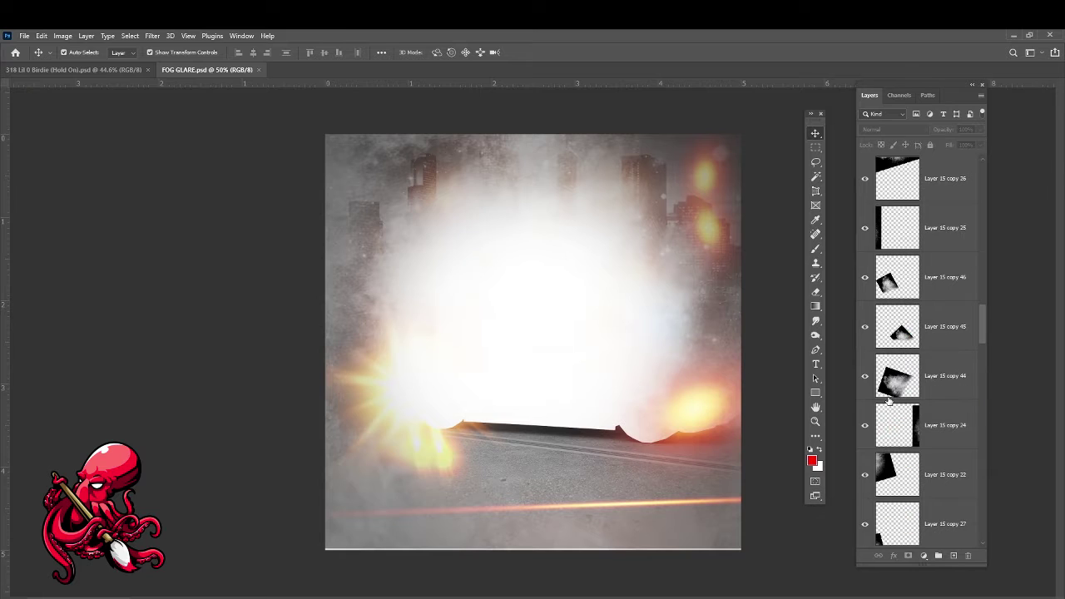
{"action": "scroll", "coordinate": [888, 400], "scroll_direction": "up", "scroll_amount": 10}
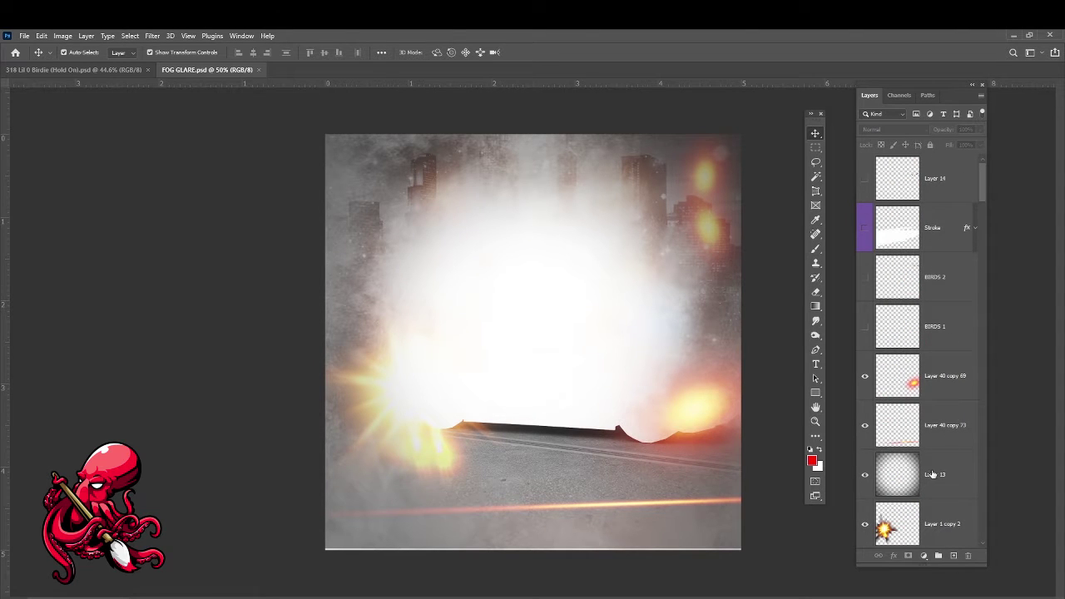
{"action": "left_click", "coordinate": [116, 70]}
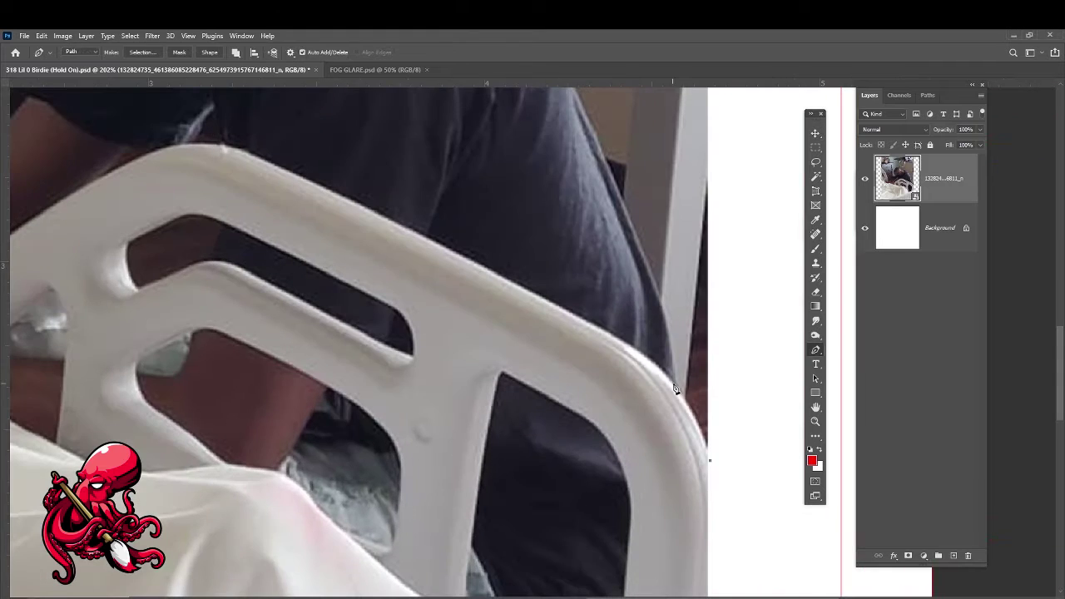
Trace a pen path around the man's collar and head
{"action": "scroll", "coordinate": [559, 352], "scroll_direction": "up", "scroll_amount": 5}
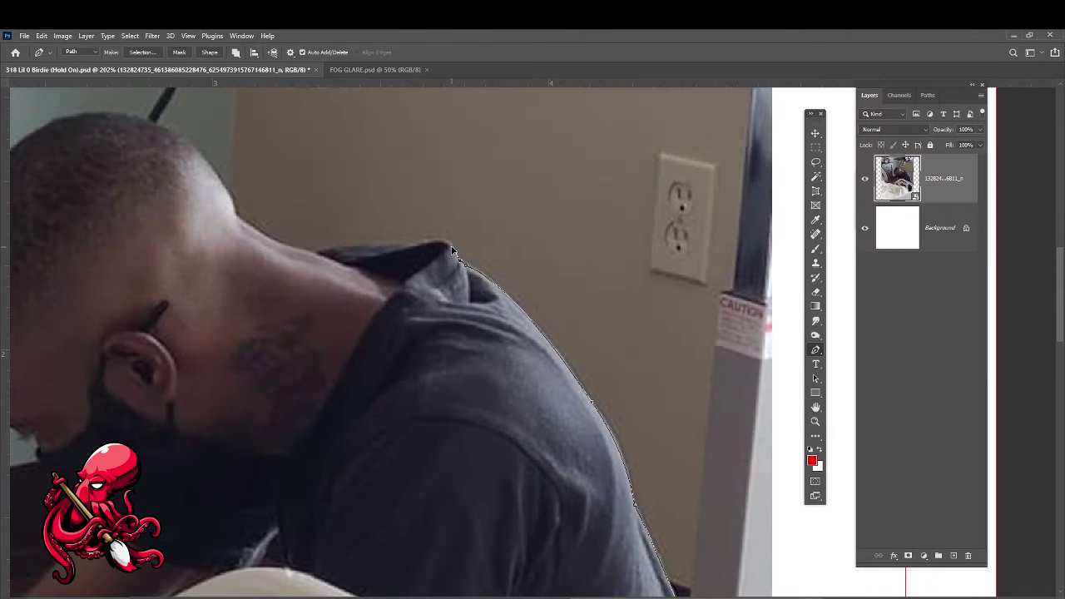
{"action": "left_click", "coordinate": [309, 252]}
{"action": "scroll", "coordinate": [458, 302], "scroll_direction": "up", "scroll_amount": 3}
{"action": "mouse_move", "coordinate": [480, 286]}
{"action": "left_mouse_down"}
{"action": "mouse_move", "coordinate": [396, 272]}
{"action": "mouse_move", "coordinate": [620, 148]}
{"action": "left_mouse_up"}
{"action": "left_click", "coordinate": [352, 425]}
{"action": "left_click_drag", "start_coordinate": [352, 425], "coordinate": [233, 306]}
{"action": "left_click", "coordinate": [253, 272]}
{"action": "left_click", "coordinate": [283, 367]}
{"action": "left_click", "coordinate": [327, 420]}
{"action": "left_click", "coordinate": [349, 434]}
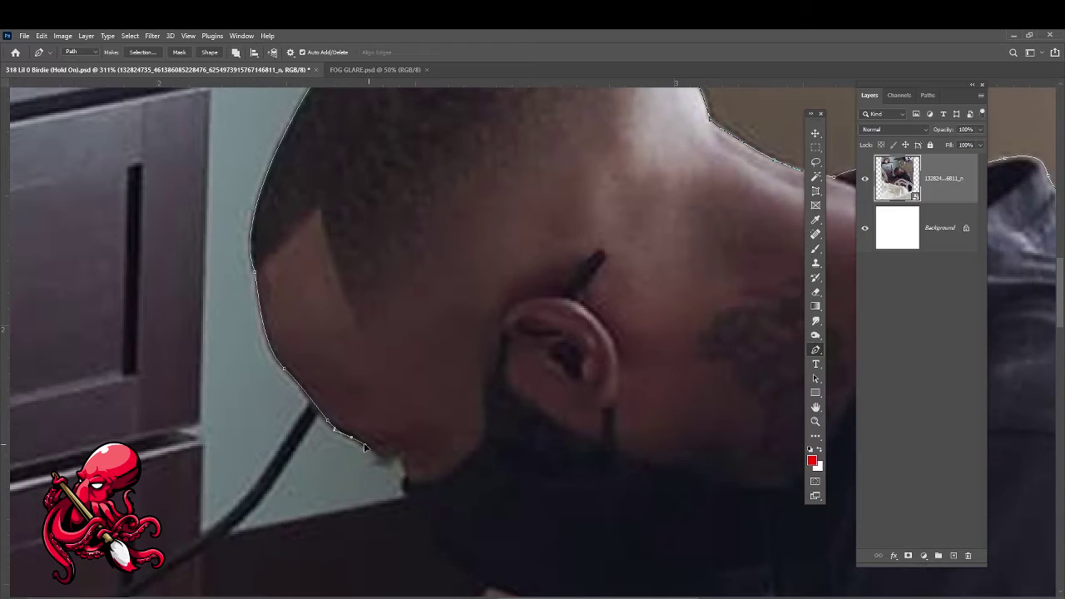
Continue the path down the neck and forearm to the photo's left edge
{"action": "left_click_drag", "start_coordinate": [392, 463], "coordinate": [372, 368]}
{"action": "left_click_drag", "start_coordinate": [376, 413], "coordinate": [566, 136]}
{"action": "left_click", "coordinate": [429, 293]}
{"action": "left_click", "coordinate": [382, 339]}
{"action": "left_click", "coordinate": [295, 445]}
{"action": "scroll", "coordinate": [295, 445], "scroll_direction": "down", "scroll_amount": 2}
{"action": "left_click_drag", "start_coordinate": [458, 496], "coordinate": [241, 462]}
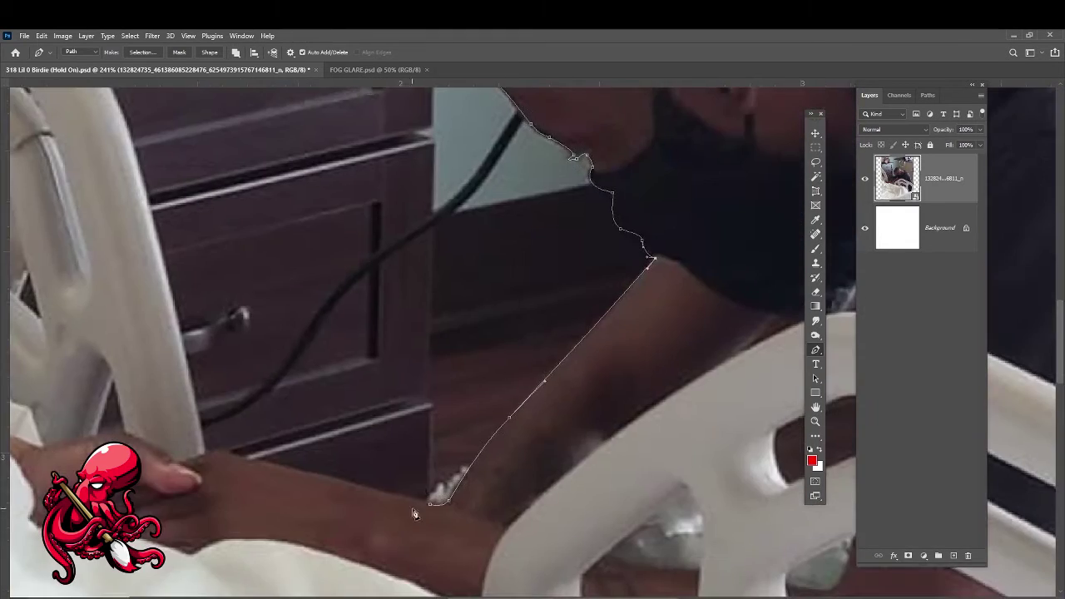
{"action": "left_click_drag", "start_coordinate": [166, 250], "coordinate": [366, 350]}
{"action": "left_click_drag", "start_coordinate": [125, 219], "coordinate": [268, 219]}
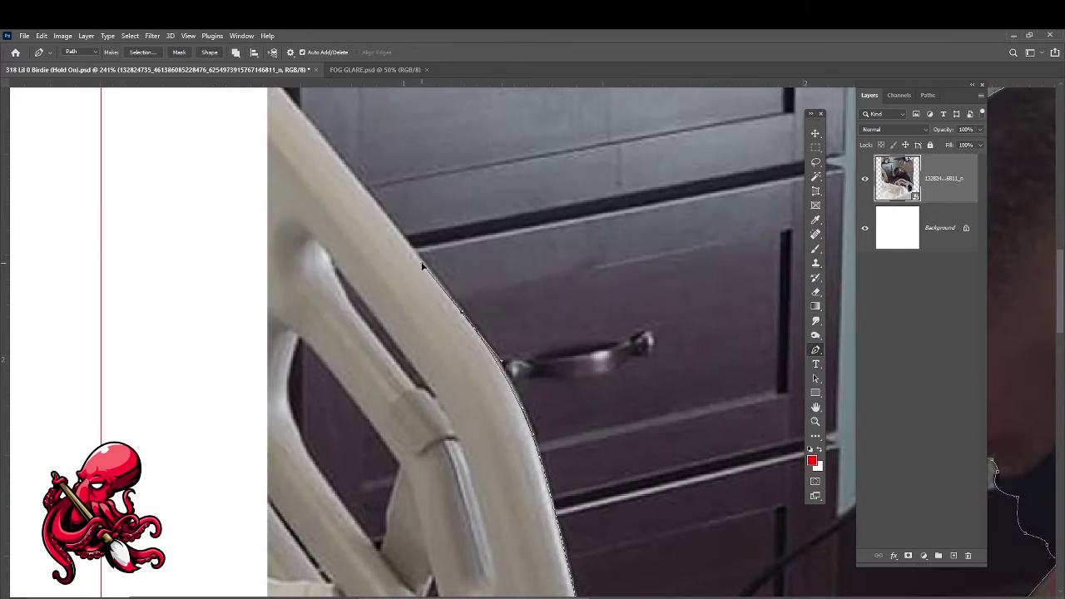
{"action": "scroll", "coordinate": [268, 219], "scroll_direction": "down", "scroll_amount": 3}
{"action": "scroll", "coordinate": [268, 218], "scroll_direction": "down", "scroll_amount": 3}
Copy the traced man and bed onto a new layer, hide the original, and duplicate it
{"action": "key", "text": "ctrl+j"}
{"action": "key", "text": "ctrl+0"}
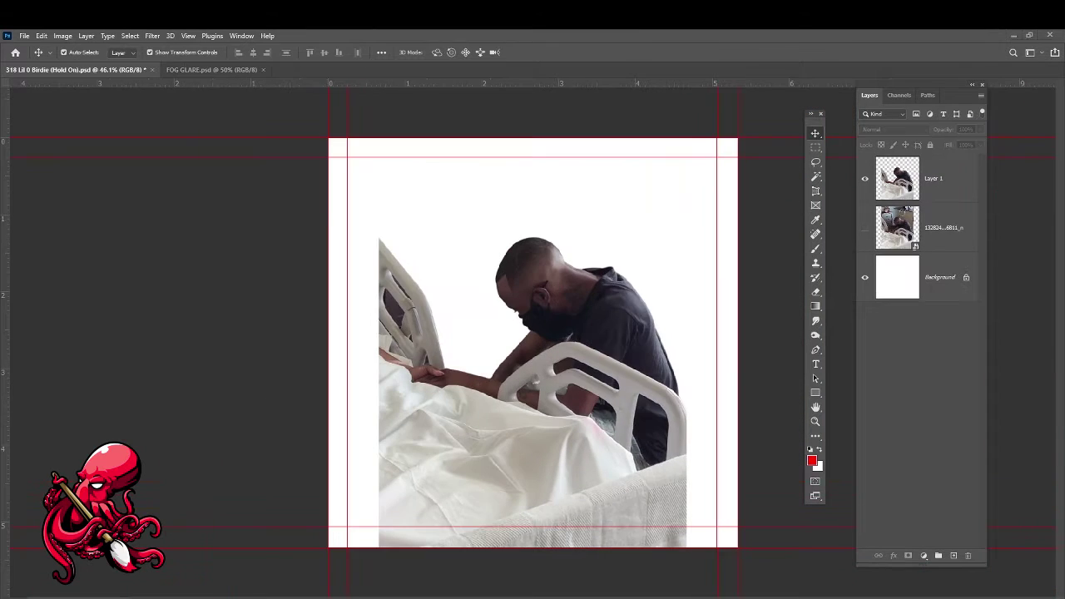
{"action": "key", "text": "v"}
{"action": "scroll", "coordinate": [396, 305], "scroll_direction": "up", "scroll_amount": 1}
{"action": "scroll", "coordinate": [399, 298], "scroll_direction": "up", "scroll_amount": 10}
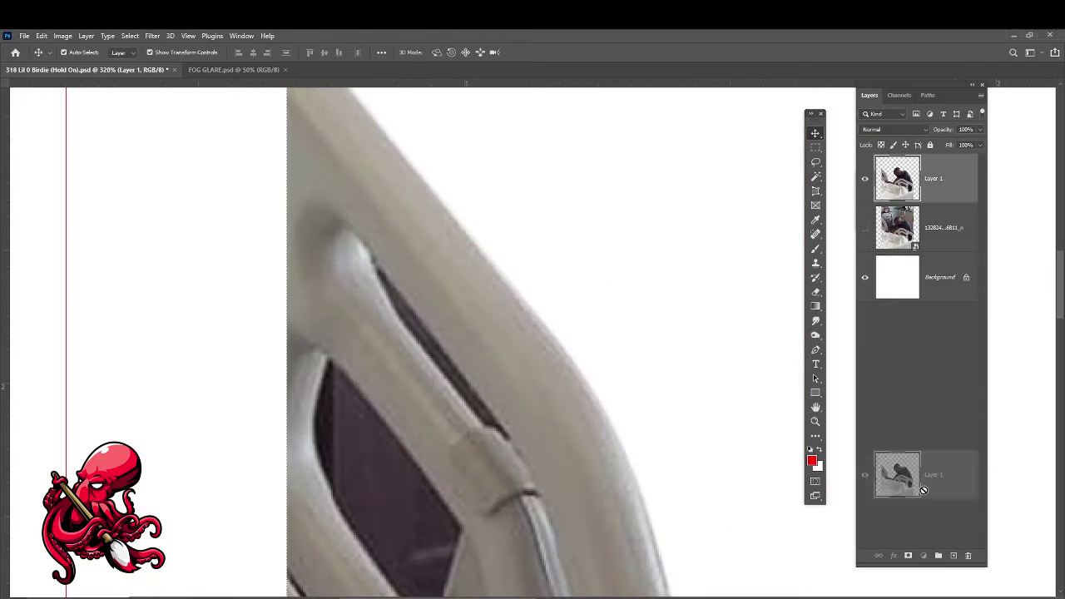
{"action": "key", "text": "ctrl+j"}
{"action": "scroll", "coordinate": [724, 442], "scroll_direction": "down", "scroll_amount": 2}
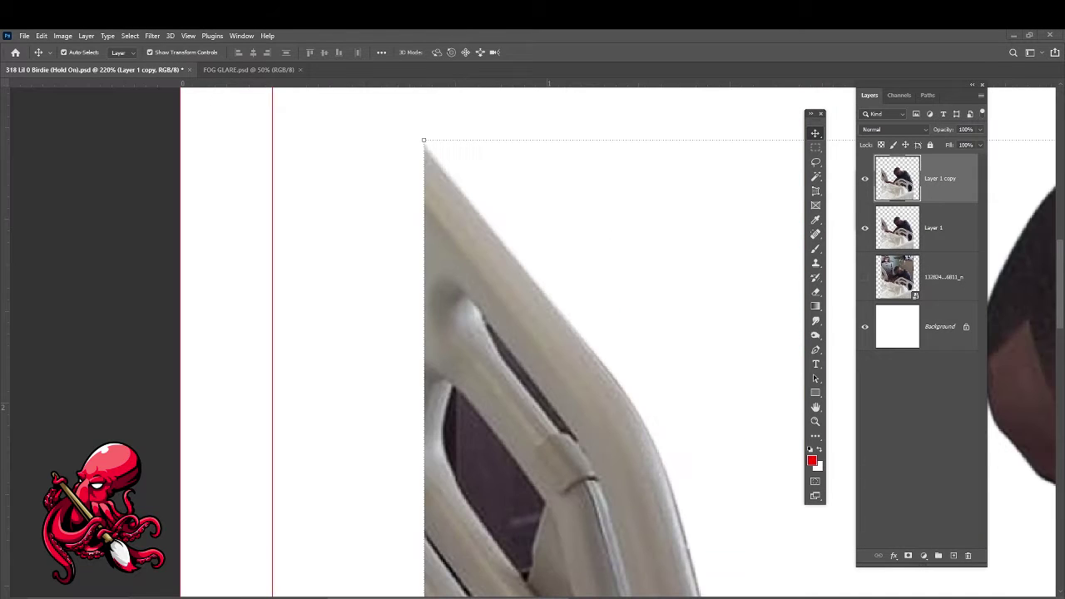
{"action": "scroll", "coordinate": [450, 311], "scroll_direction": "down", "scroll_amount": 8}
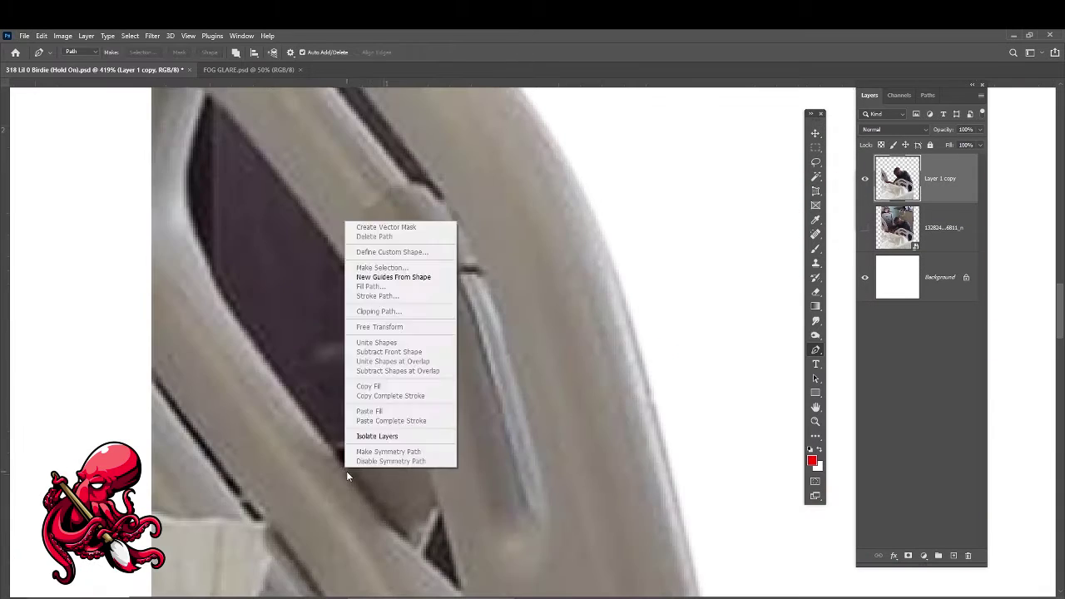
Outline the dark triangular gap beside the hand and save the document
{"action": "key", "text": "Escape"}
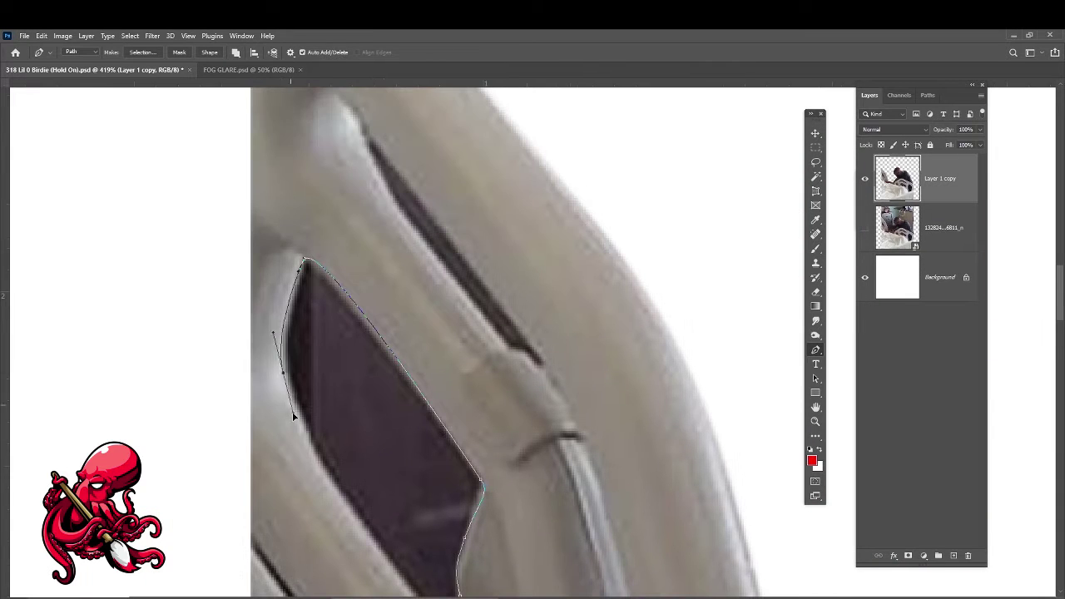
{"action": "left_click_drag", "start_coordinate": [292, 416], "coordinate": [308, 444]}
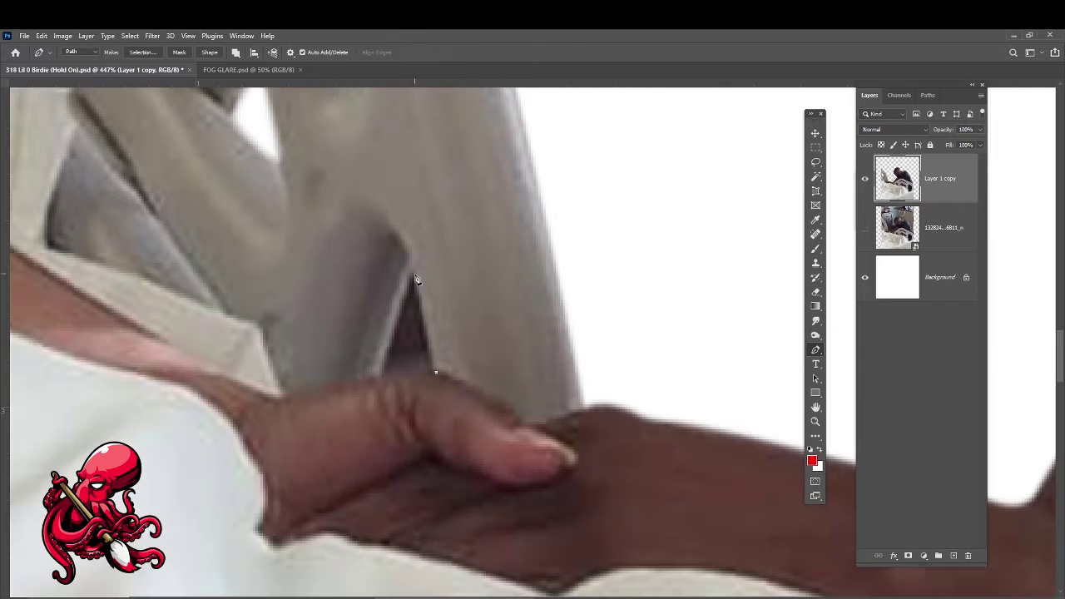
{"action": "left_click", "coordinate": [414, 270]}
{"action": "left_click", "coordinate": [378, 380]}
{"action": "left_click", "coordinate": [435, 372]}
{"action": "key", "text": "ctrl+s"}
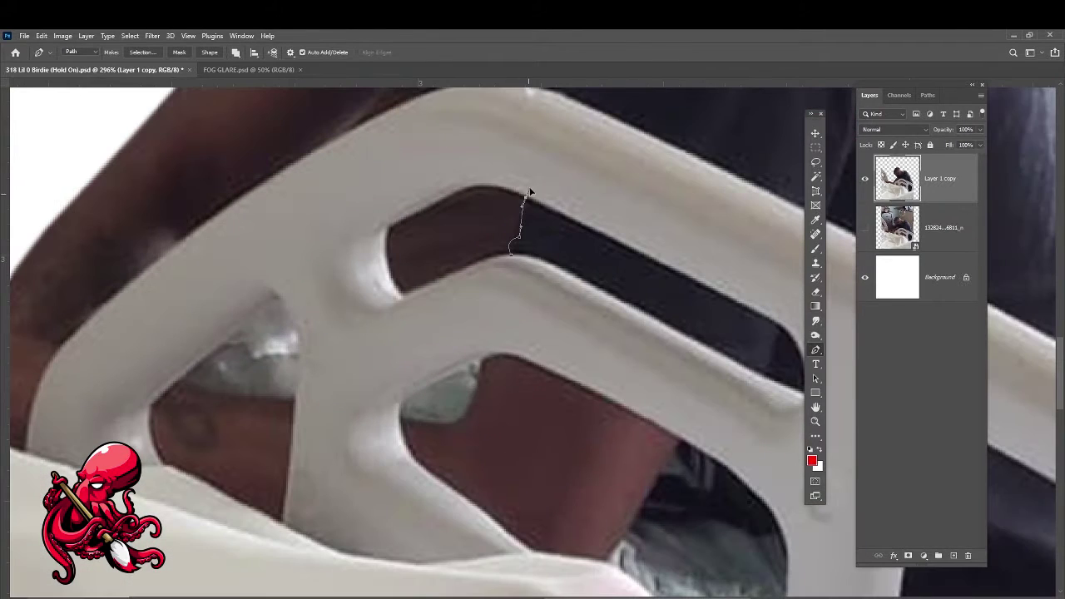
{"action": "left_click", "coordinate": [384, 254]}
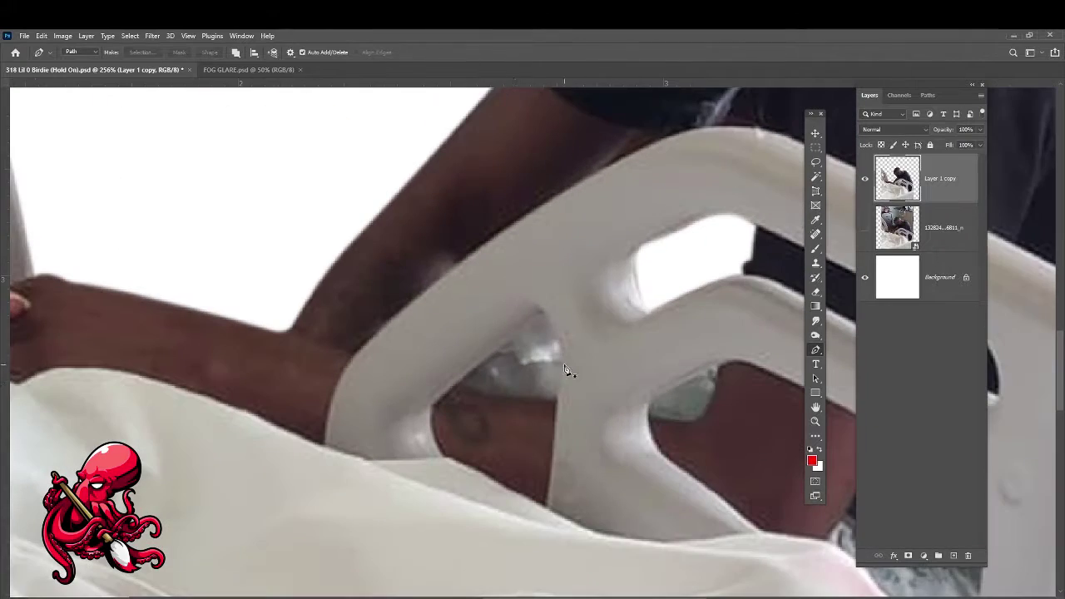
Select the grey gap inside the rail and delete it from the cutout
{"action": "left_click", "coordinate": [488, 356]}
{"action": "left_click", "coordinate": [542, 310]}
{"action": "left_click", "coordinate": [563, 352]}
{"action": "left_click", "coordinate": [488, 356]}
{"action": "key", "text": "ctrl+Return"}
{"action": "key", "text": "Delete"}
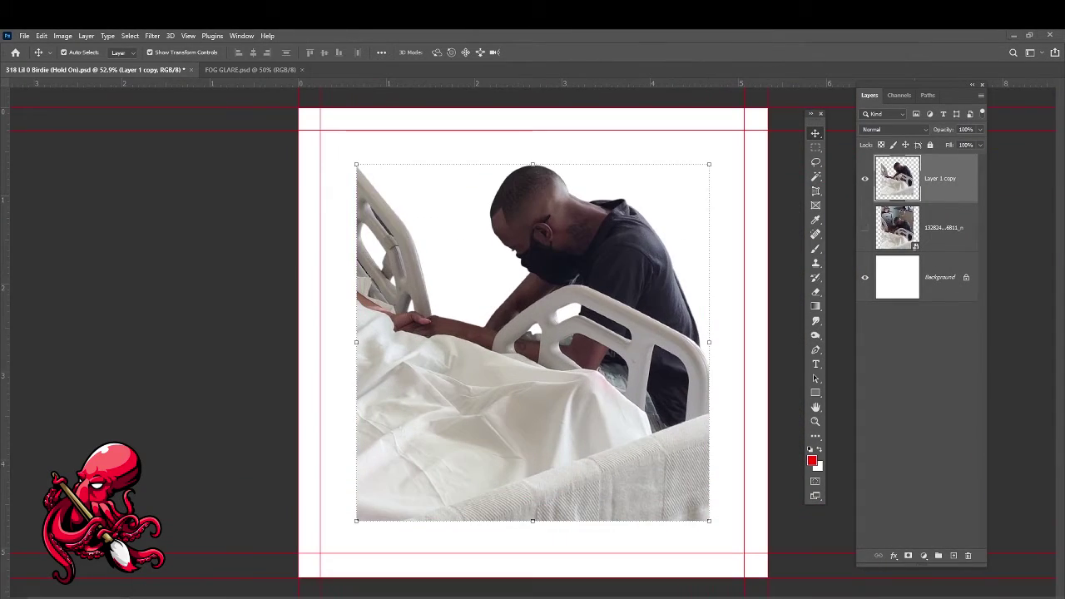
In FOG GLARE, set the bed layer to Normal at 22% opacity and reorder Layer 1
{"action": "left_click", "coordinate": [895, 229]}
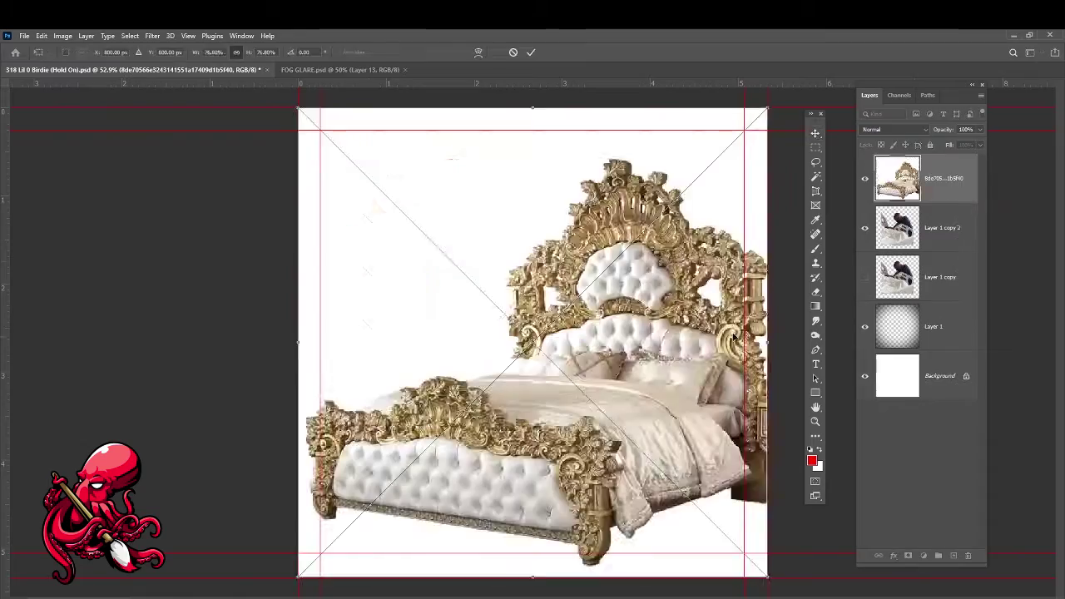
{"action": "left_click", "coordinate": [894, 129]}
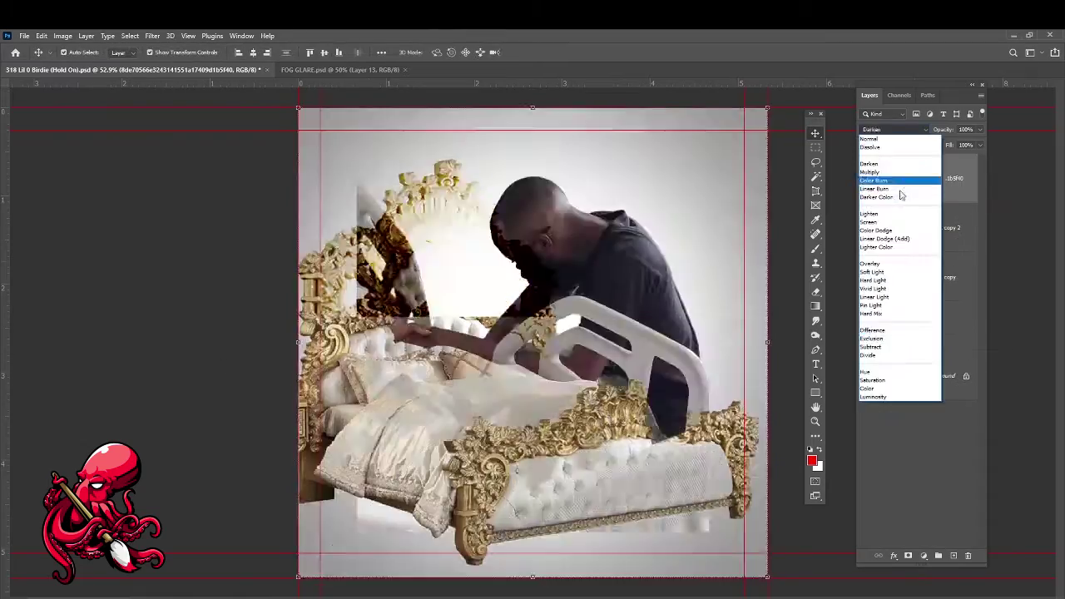
{"action": "left_click", "coordinate": [869, 138]}
{"action": "key", "text": "2"}
{"action": "key", "text": "2"}
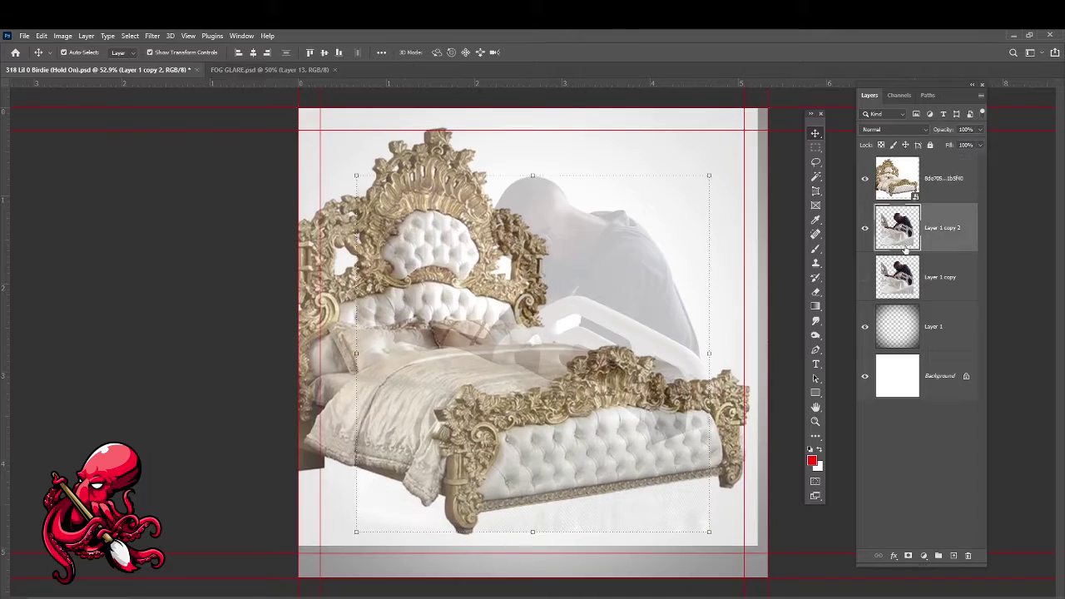
{"action": "left_click_drag", "start_coordinate": [897, 327], "coordinate": [844, 333]}
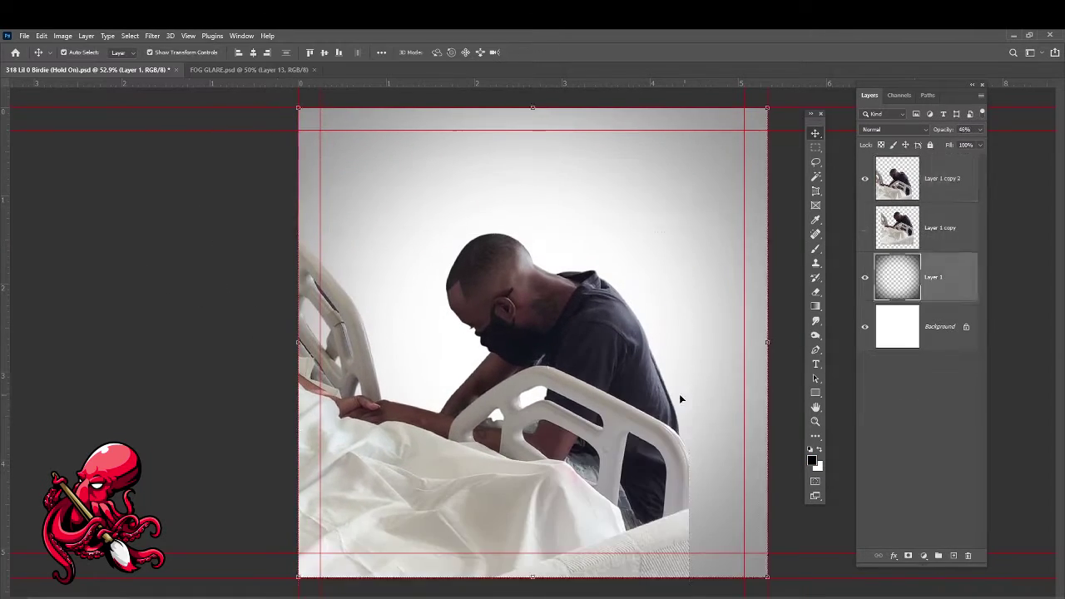
Raise and fade the man's cutout, then fit the gates image across the canvas top
{"action": "left_click_drag", "start_coordinate": [568, 337], "coordinate": [568, 287]}
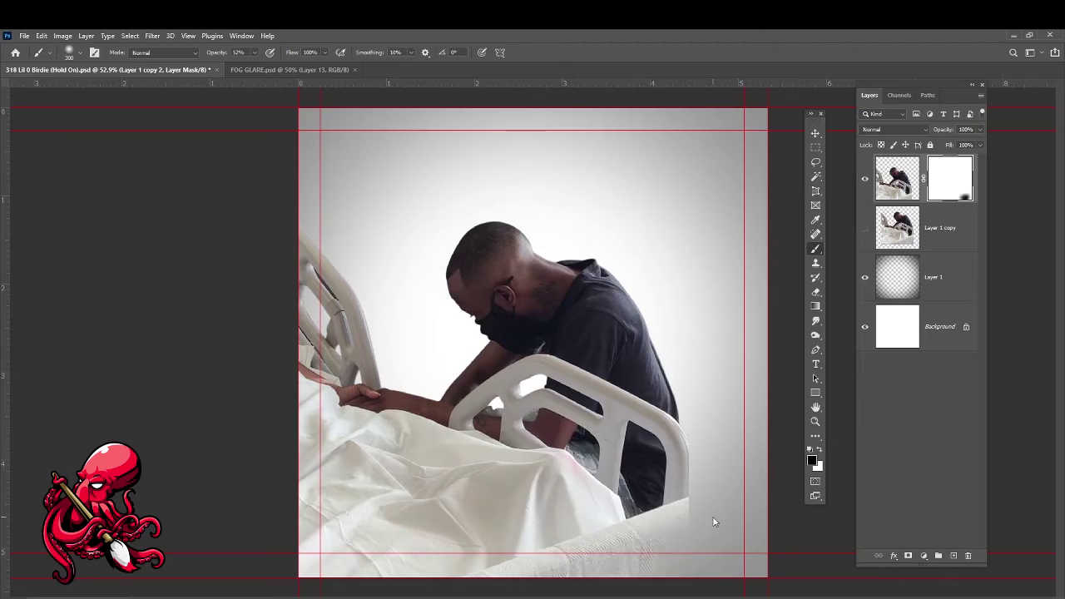
{"action": "left_click_drag", "start_coordinate": [713, 518], "coordinate": [743, 518]}
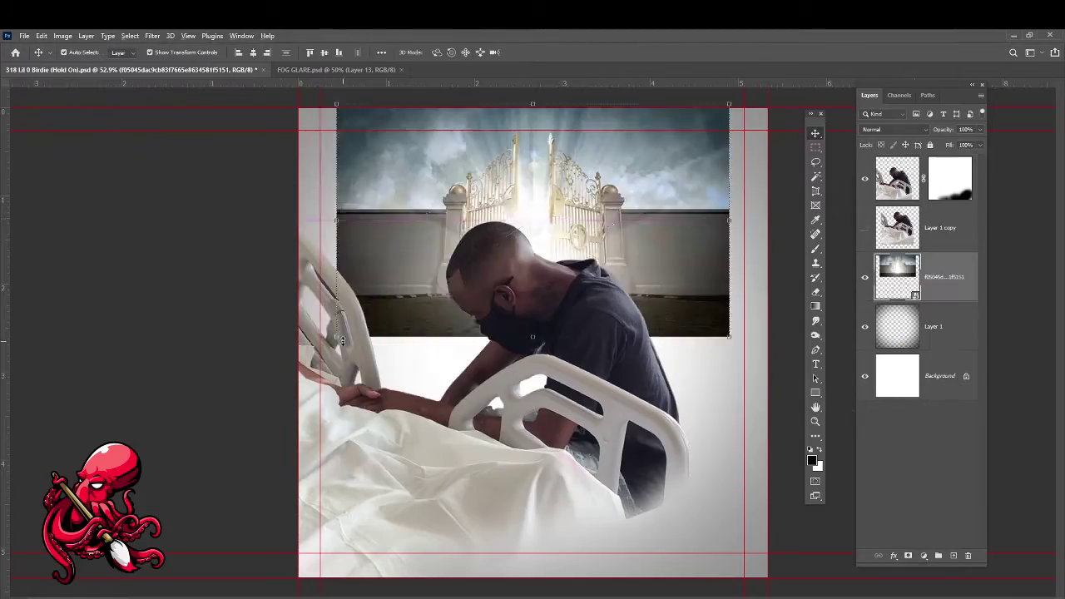
{"action": "left_click", "coordinate": [531, 52]}
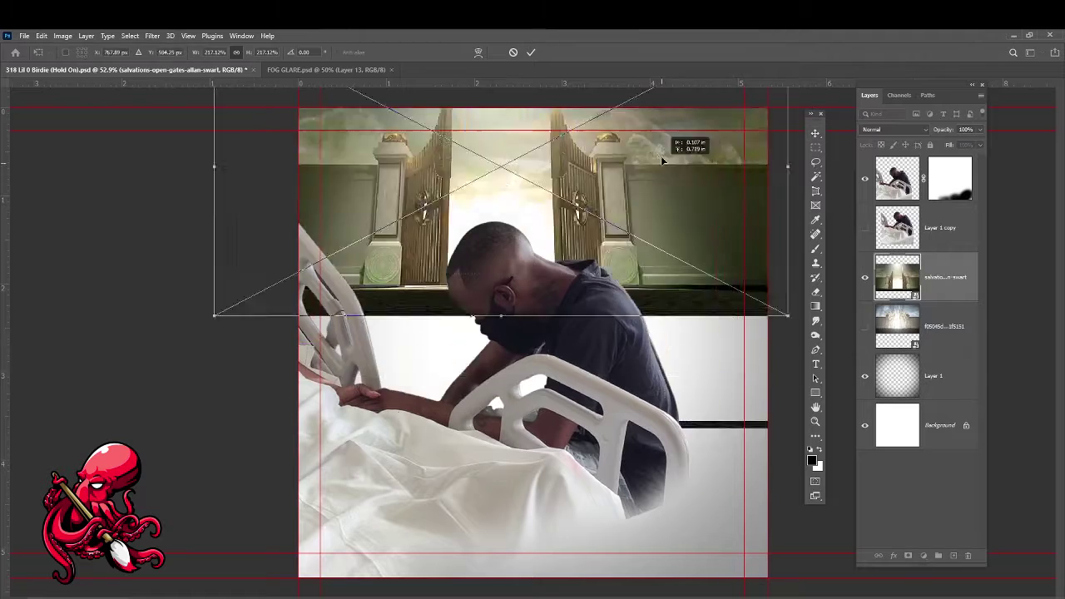
{"action": "left_click_drag", "start_coordinate": [663, 161], "coordinate": [752, 108]}
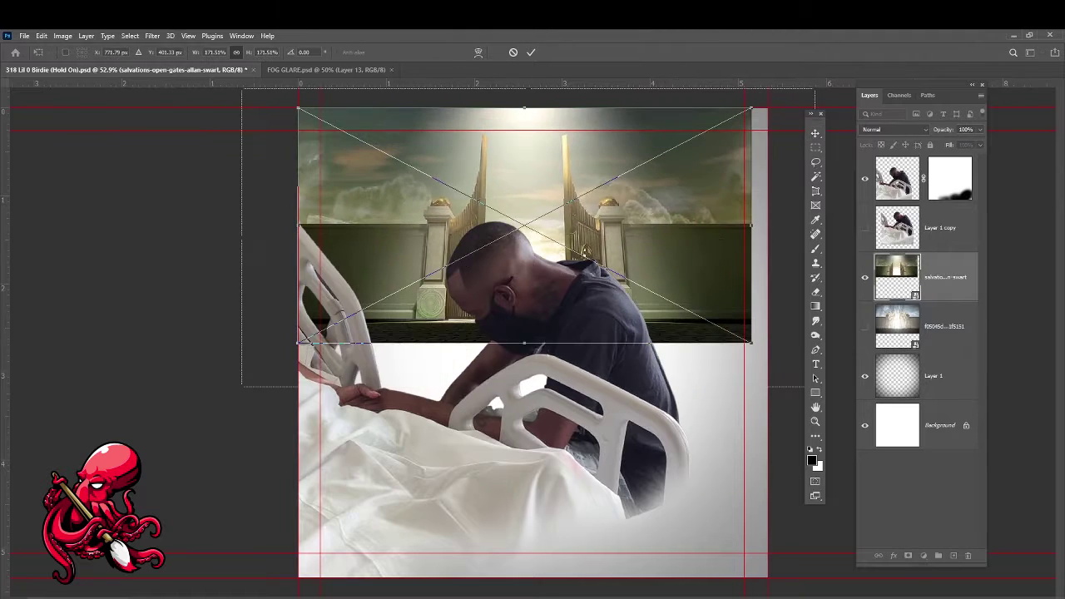
{"action": "key", "text": "Return"}
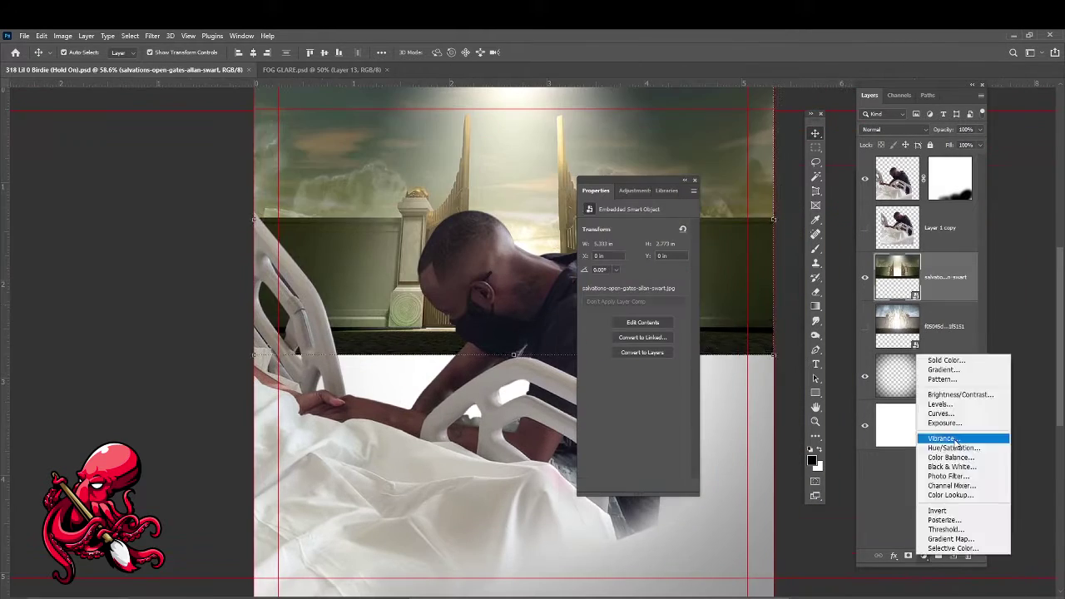
Add a Levels adjustment to the gates scene and mask the salvations gates layer
{"action": "left_click", "coordinate": [934, 442]}
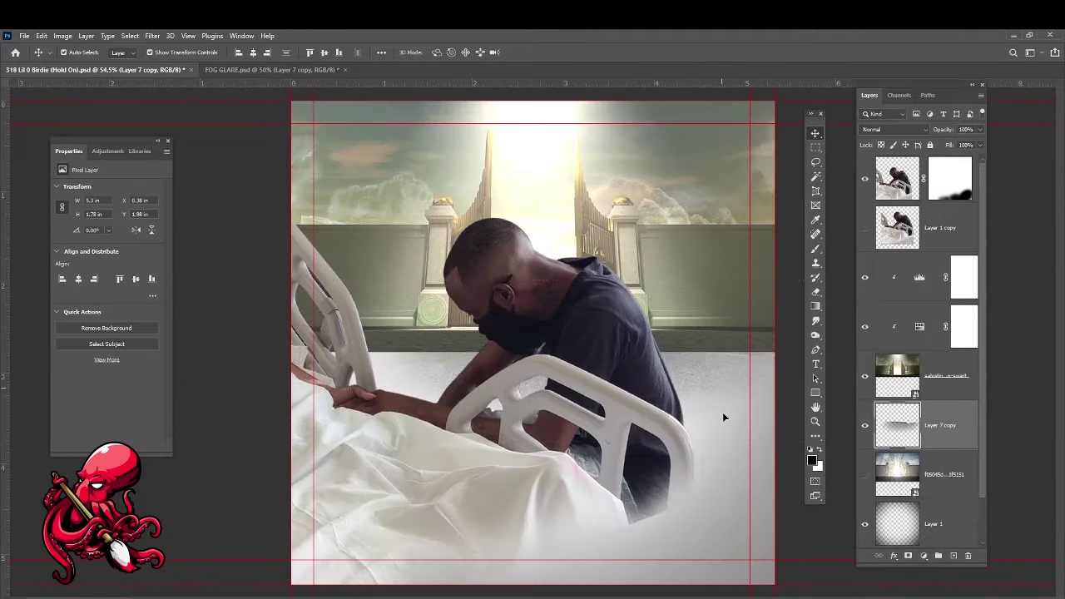
{"action": "left_click", "coordinate": [924, 555]}
{"action": "left_click", "coordinate": [907, 555]}
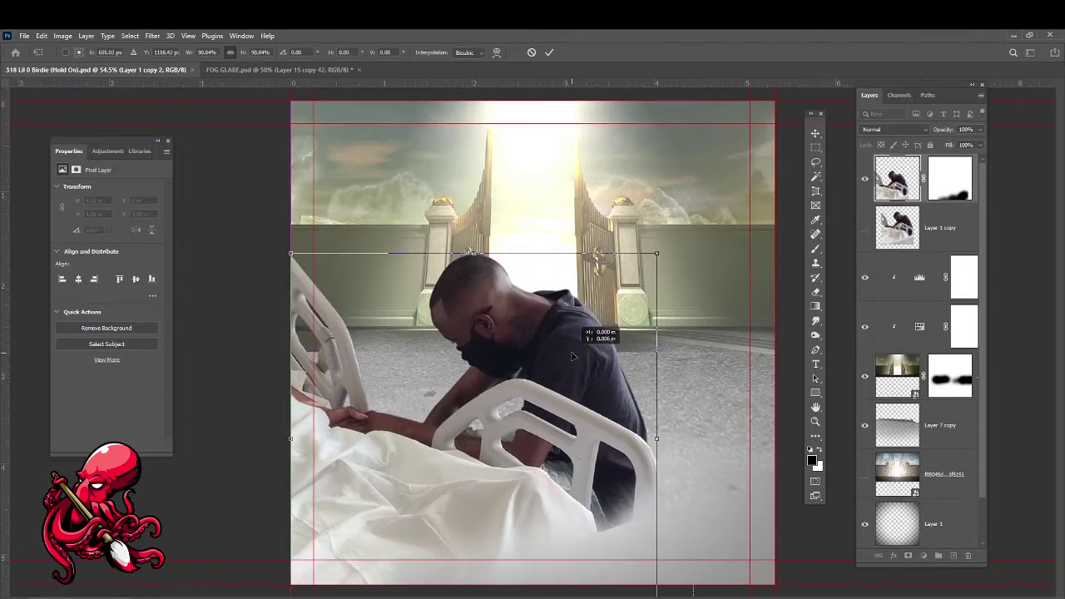
Position, enlarge and rotate the cloud images around the bed
{"action": "left_click_drag", "start_coordinate": [572, 356], "coordinate": [572, 385]}
{"action": "key", "text": "Return"}
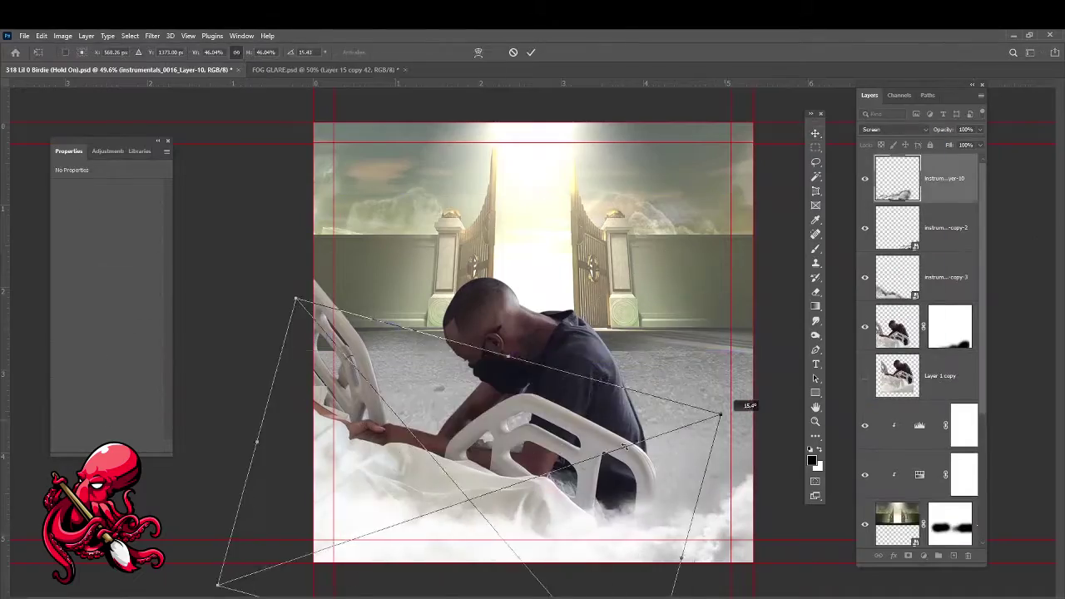
{"action": "left_click_drag", "start_coordinate": [722, 414], "coordinate": [766, 443]}
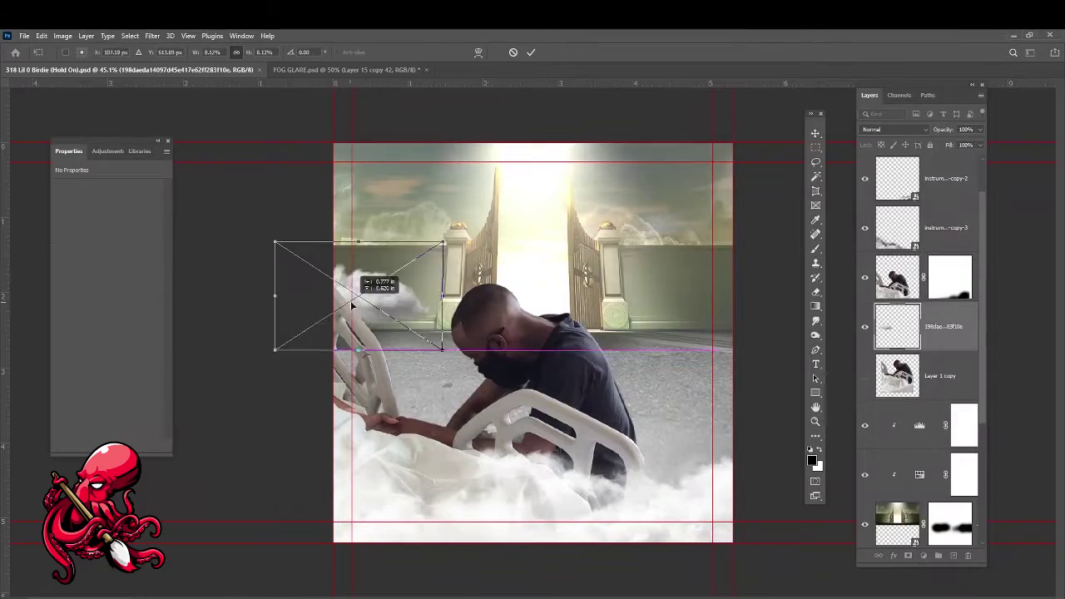
{"action": "left_click_drag", "start_coordinate": [357, 297], "coordinate": [399, 305]}
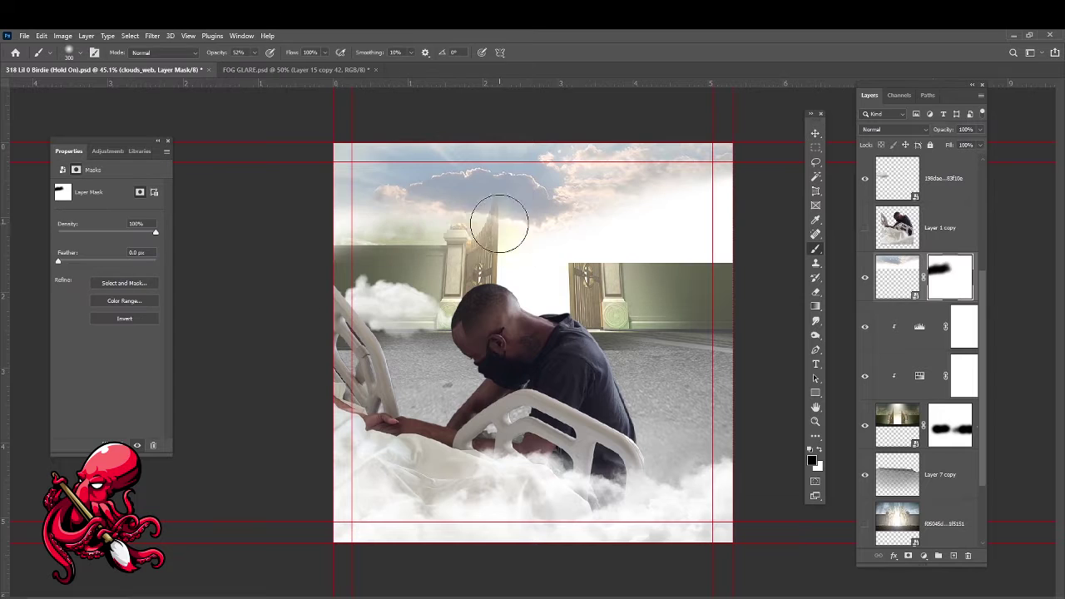
Mask away the sky clouds covering the gates, refining with a smaller brush
{"action": "left_click_drag", "start_coordinate": [499, 223], "coordinate": [756, 183]}
{"action": "left_click_drag", "start_coordinate": [307, 292], "coordinate": [634, 344]}
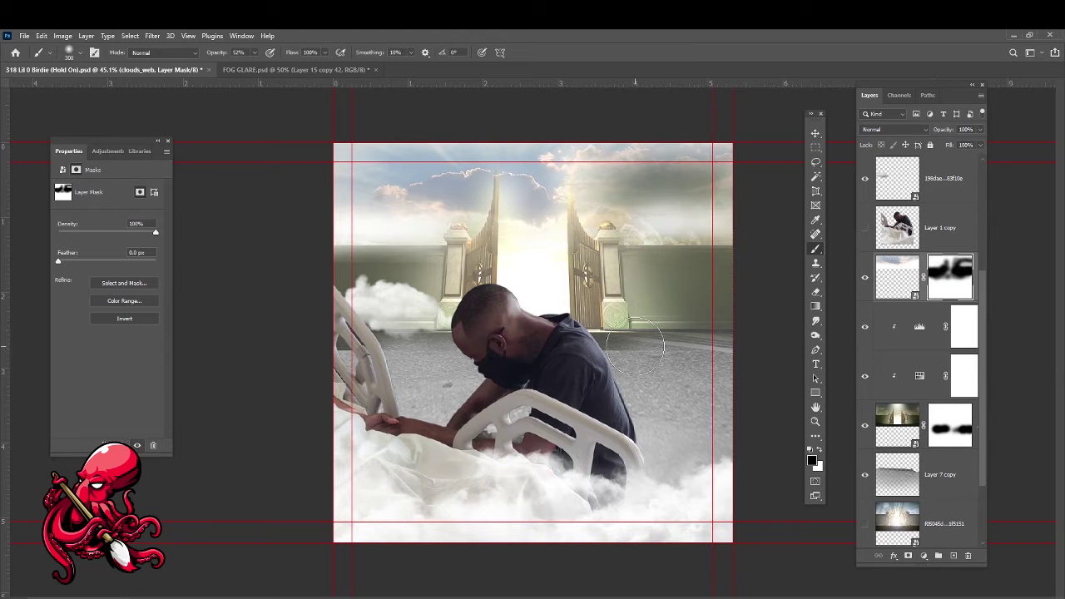
{"action": "key", "text": "bracketleft"}
{"action": "key", "text": "bracketleft"}
{"action": "key", "text": "bracketleft"}
{"action": "key", "text": "bracketleft"}
{"action": "key", "text": "bracketleft"}
{"action": "key", "text": "bracketleft"}
{"action": "key", "text": "bracketleft"}
{"action": "key", "text": "bracketleft"}
{"action": "key", "text": "bracketleft"}
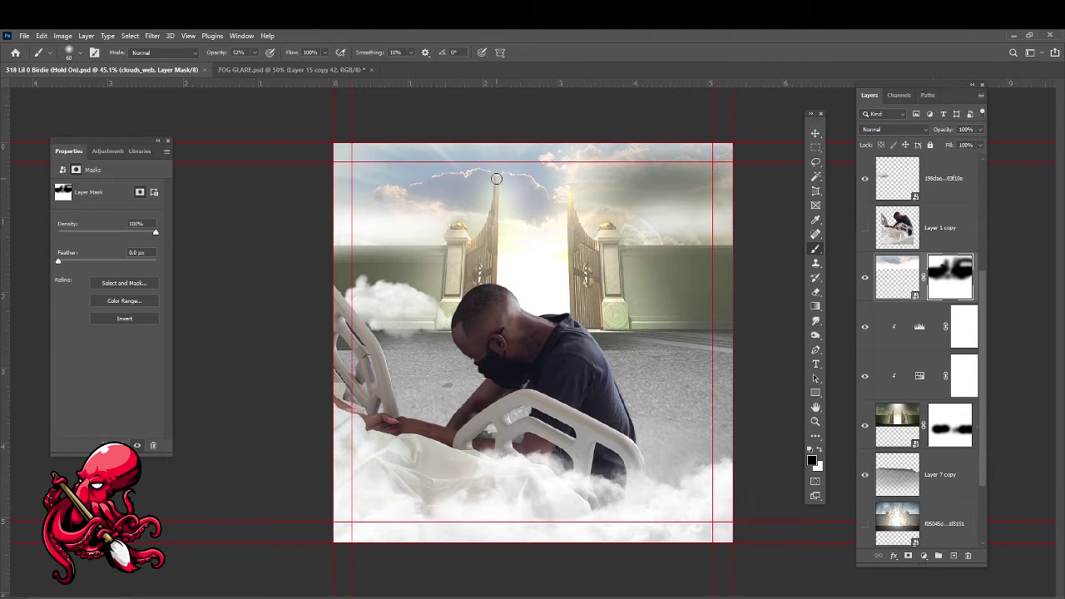
{"action": "key", "text": "bracketleft"}
{"action": "key", "text": "bracketleft"}
{"action": "key", "text": "bracketleft"}
{"action": "key", "text": "bracketleft"}
{"action": "key", "text": "bracketleft"}
{"action": "key", "text": "x"}
{"action": "scroll", "coordinate": [496, 178], "scroll_direction": "up", "scroll_amount": 5}
{"action": "scroll", "coordinate": [564, 384], "scroll_direction": "up", "scroll_amount": 1}
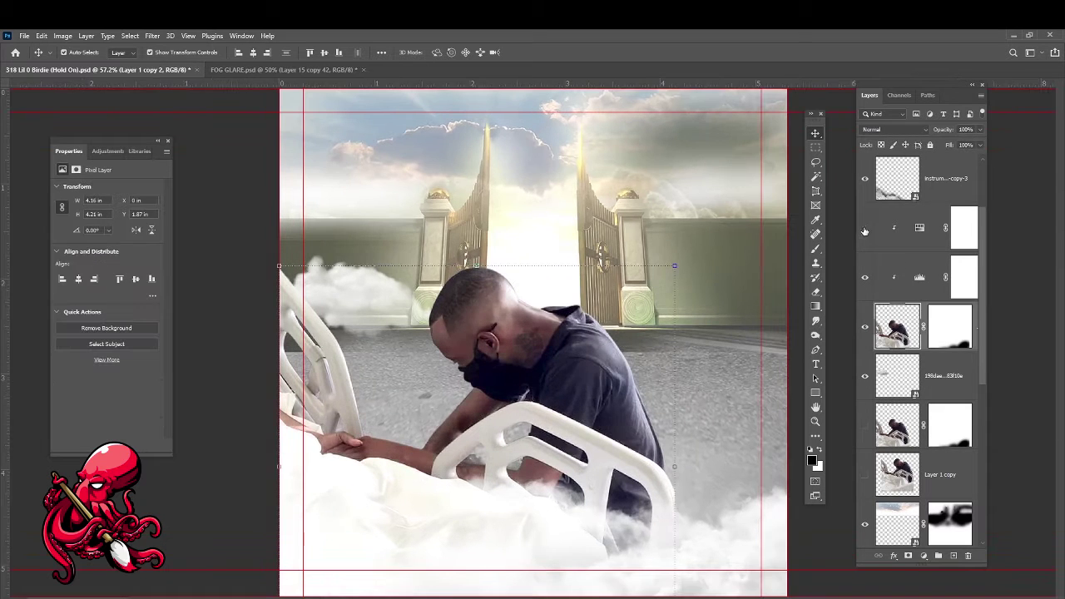
Run Topaz Studio on the man's layer with Smudge strength 0.15
{"action": "left_click", "coordinate": [153, 36]}
{"action": "left_click", "coordinate": [316, 300]}
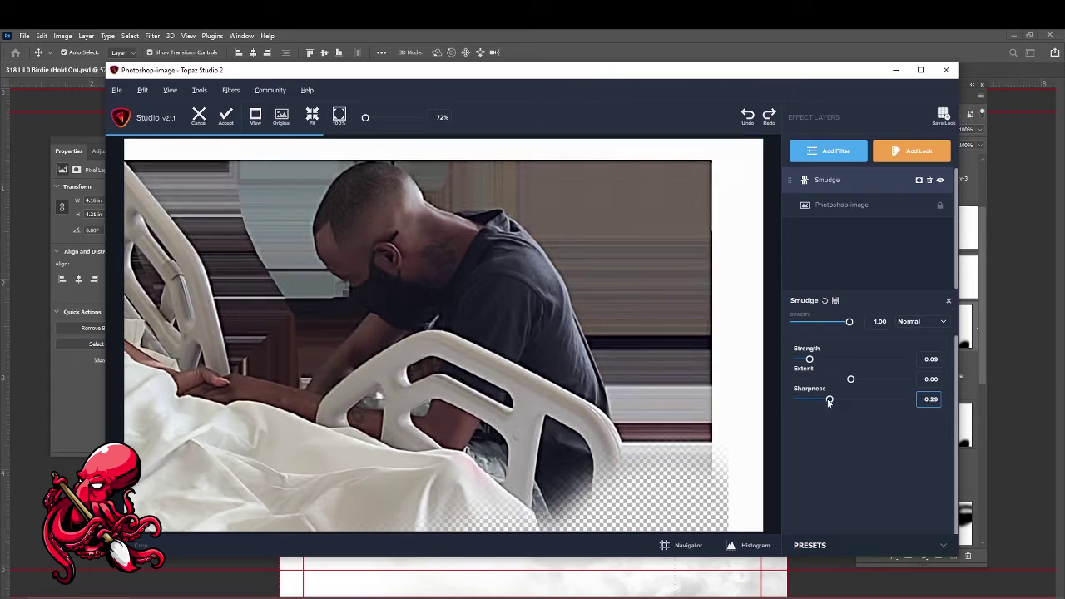
{"action": "left_click_drag", "start_coordinate": [851, 359], "coordinate": [815, 362]}
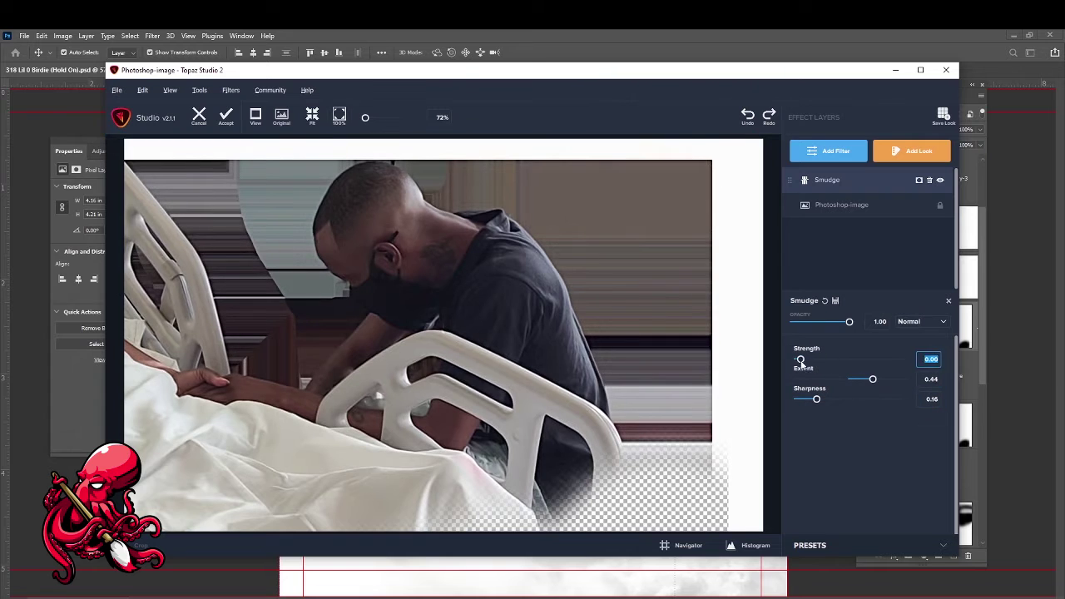
{"action": "left_click", "coordinate": [282, 117]}
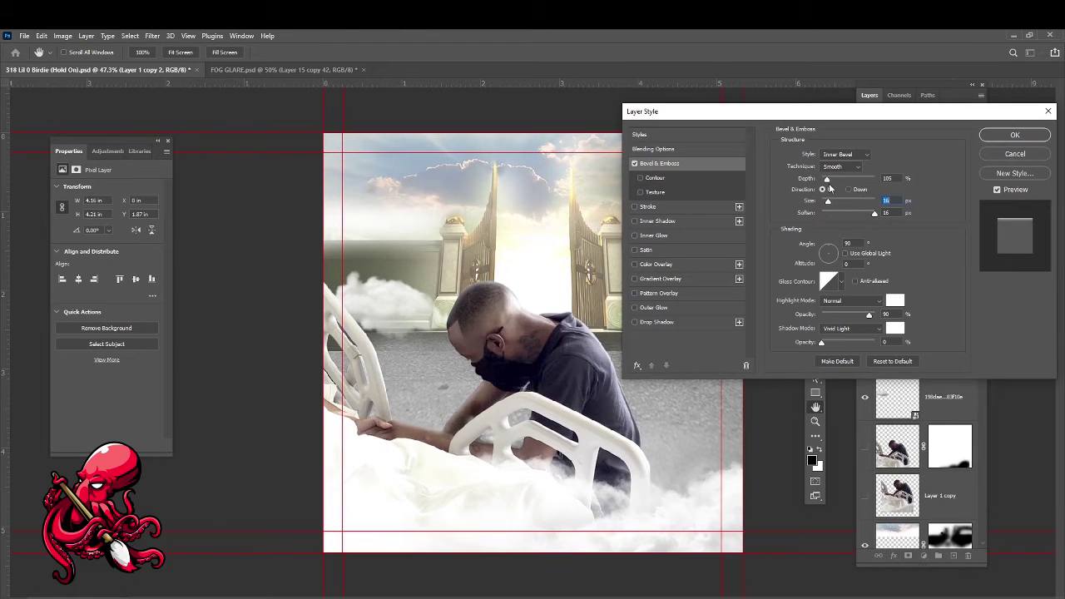
Set the man's Bevel & Emboss to Depth 230 and Size 7
{"action": "left_click_drag", "start_coordinate": [826, 179], "coordinate": [826, 205]}
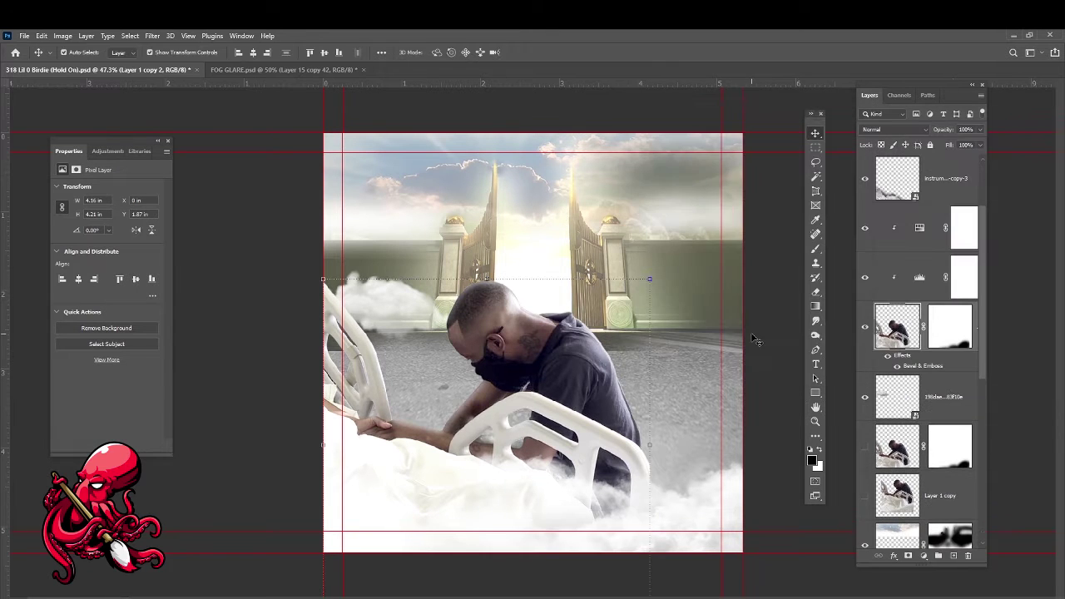
{"action": "scroll", "coordinate": [408, 321], "scroll_direction": "down", "scroll_amount": 3}
{"action": "scroll", "coordinate": [612, 304], "scroll_direction": "up", "scroll_amount": 1}
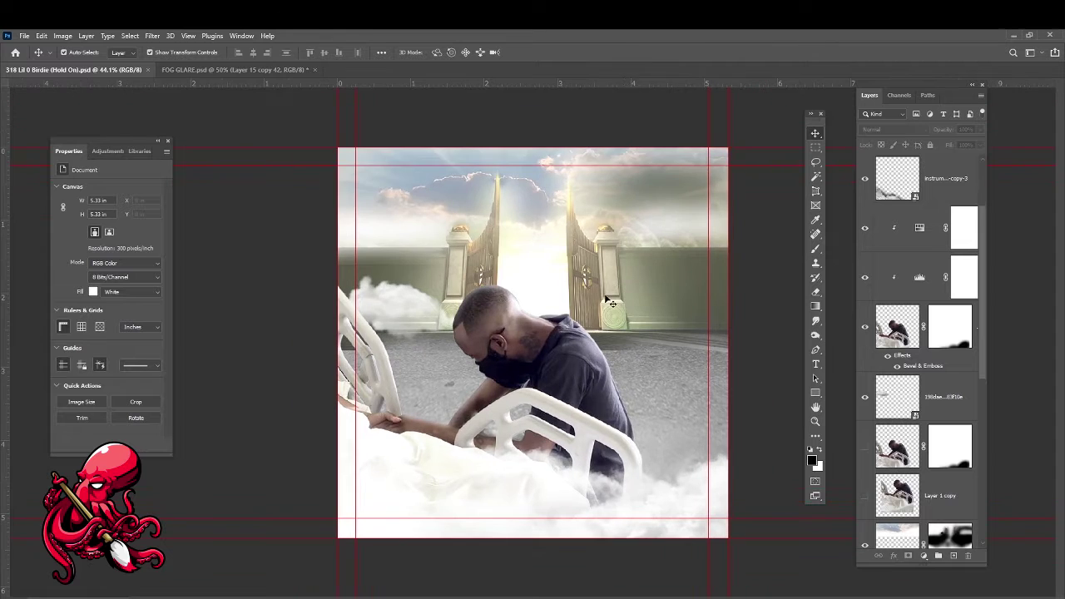
Scale up the salvations gates image so the gates rise higher
{"action": "left_click", "coordinate": [606, 330]}
{"action": "left_click_drag", "start_coordinate": [728, 330], "coordinate": [784, 369]}
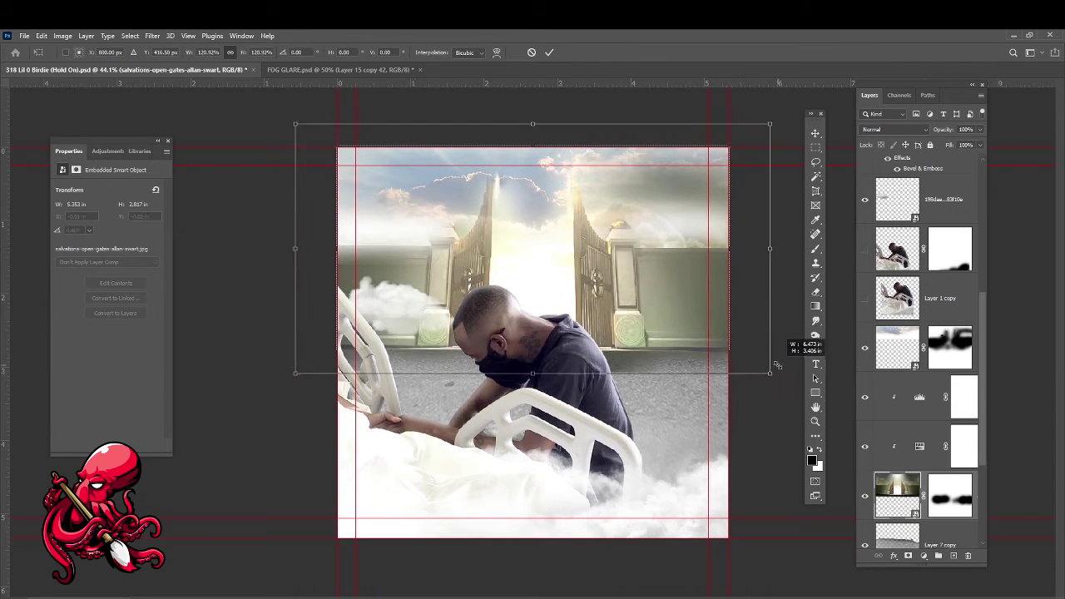
{"action": "key", "text": "Return"}
Target the clouds layer's mask with the Brush, then deselect all layers
{"action": "left_click", "coordinate": [458, 360]}
{"action": "key", "text": "b"}
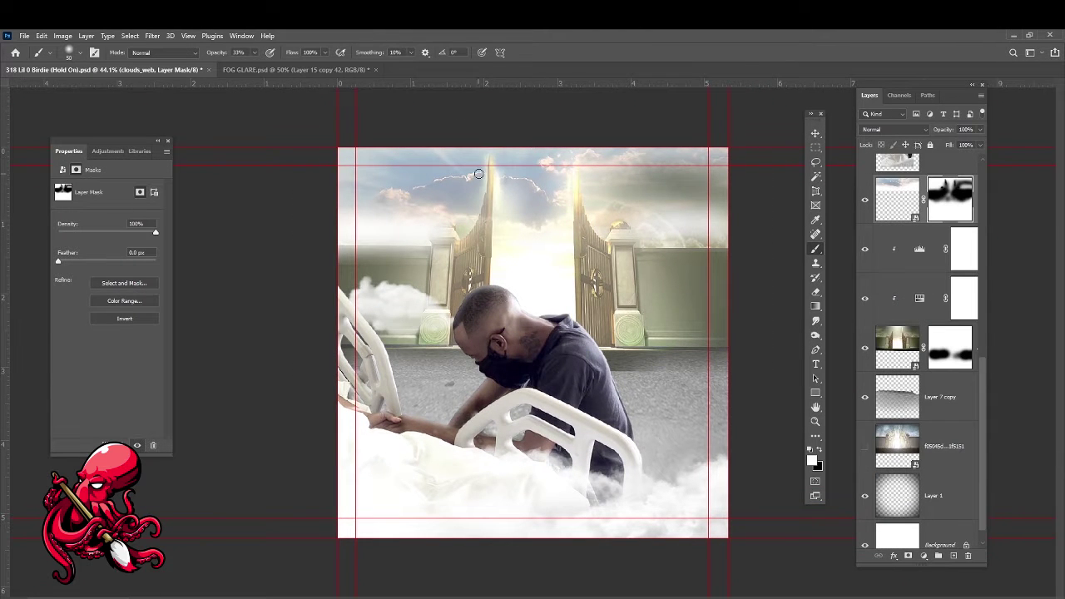
{"action": "scroll", "coordinate": [743, 373], "scroll_direction": "down", "scroll_amount": 1}
{"action": "scroll", "coordinate": [744, 373], "scroll_direction": "up", "scroll_amount": 1}
{"action": "key", "text": "v"}
{"action": "left_click", "coordinate": [734, 459]}
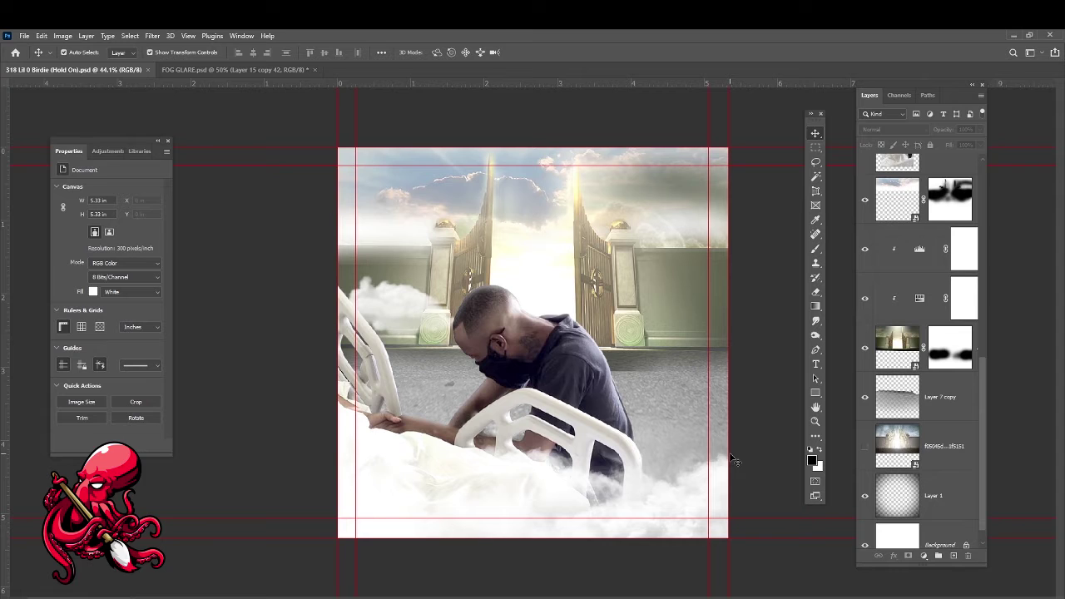
Place the angel image, enlarged so only a wing shows, and give it a layer mask
{"action": "key", "text": "ctrl+shift+p"}
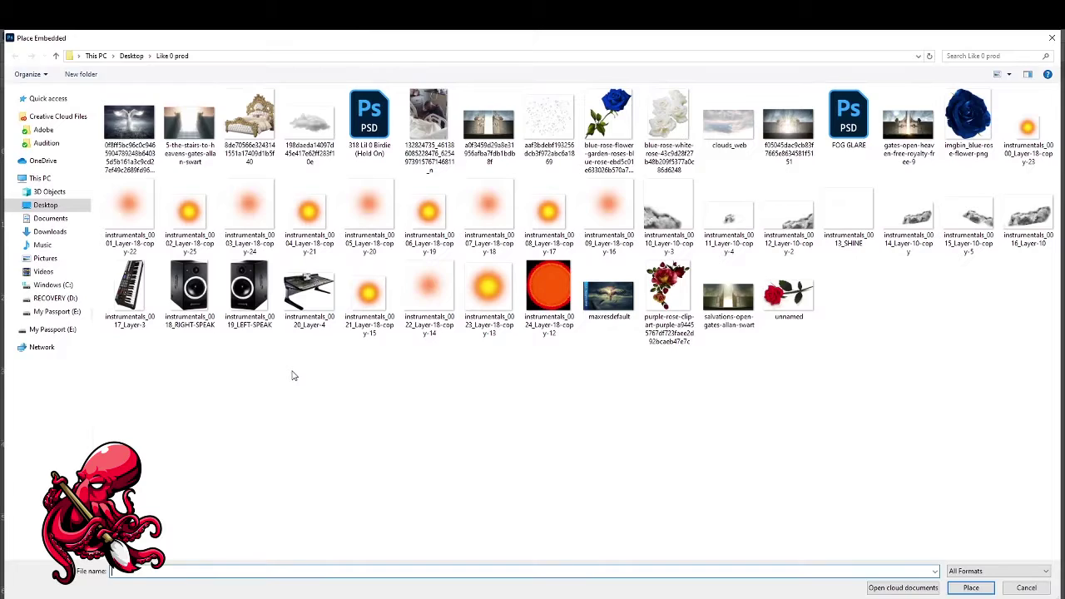
{"action": "double_click", "coordinate": [609, 291]}
{"action": "left_click_drag", "start_coordinate": [516, 324], "coordinate": [413, 303]}
{"action": "key", "text": "Return"}
{"action": "left_click", "coordinate": [909, 556]}
Mask out the dark sky around the wing with a progressively smaller brush
{"action": "key", "text": "b"}
{"action": "mouse_move", "coordinate": [633, 208]}
{"action": "left_mouse_down"}
{"action": "mouse_move", "coordinate": [702, 285]}
{"action": "mouse_move", "coordinate": [391, 203]}
{"action": "mouse_move", "coordinate": [632, 499]}
{"action": "mouse_move", "coordinate": [456, 308]}
{"action": "left_mouse_up"}
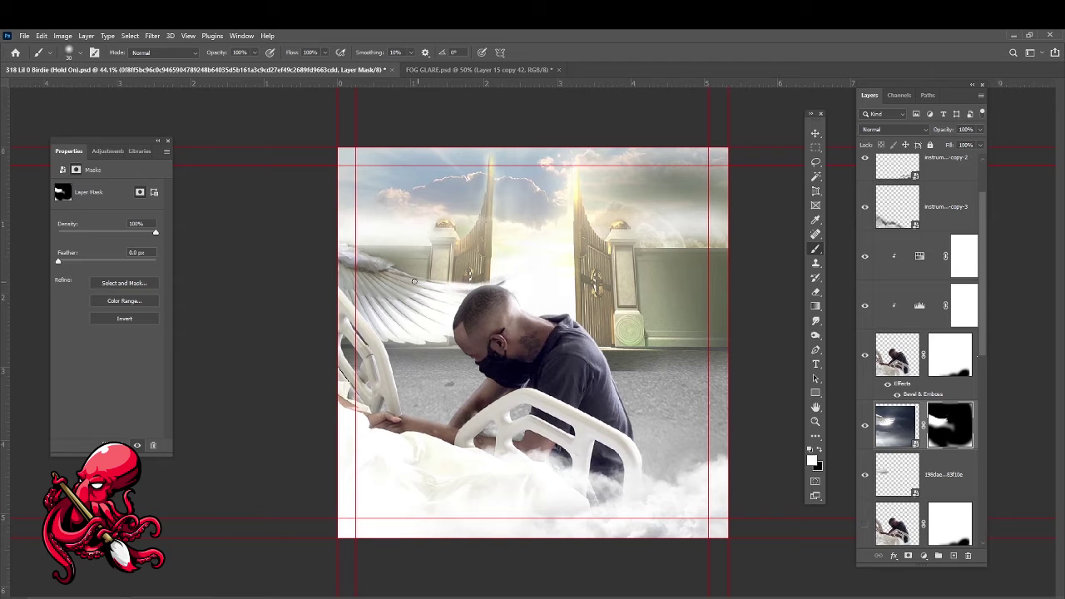
{"action": "key", "text": "bracketleft"}
{"action": "key", "text": "bracketleft"}
{"action": "key", "text": "bracketleft"}
{"action": "scroll", "coordinate": [512, 289], "scroll_direction": "up", "scroll_amount": 5}
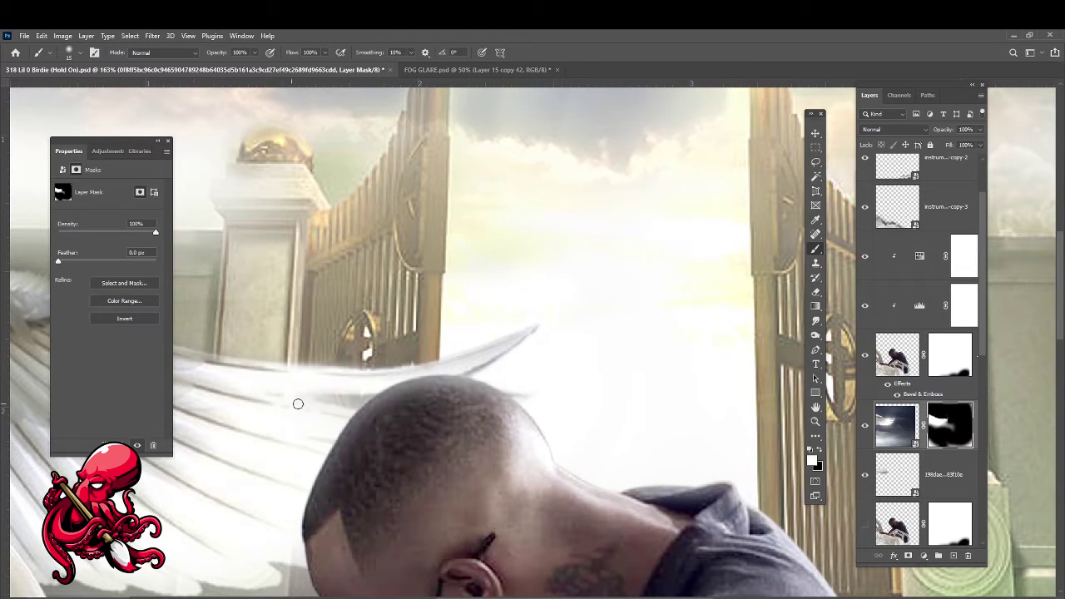
{"action": "left_click_drag", "start_coordinate": [298, 403], "coordinate": [691, 442]}
{"action": "scroll", "coordinate": [691, 443], "scroll_direction": "up", "scroll_amount": 1}
{"action": "left_click_drag", "start_coordinate": [267, 286], "coordinate": [348, 353]}
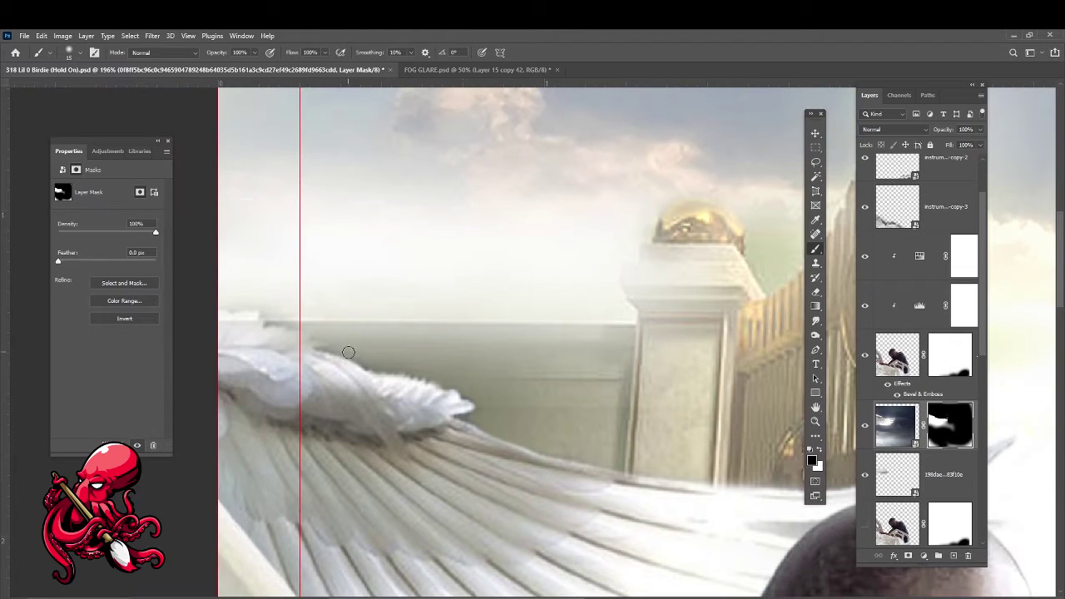
{"action": "key", "text": "bracketleft"}
{"action": "key", "text": "bracketleft"}
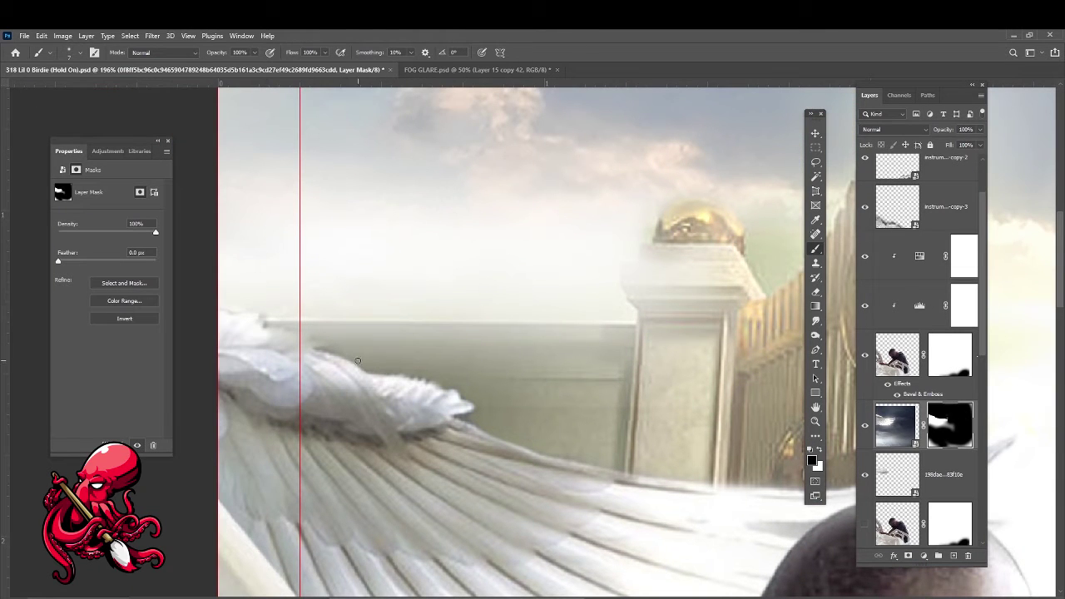
{"action": "scroll", "coordinate": [374, 375], "scroll_direction": "down", "scroll_amount": 6}
Move, resize and rotate the wing toward the man, and raise its layer
{"action": "key", "text": "v"}
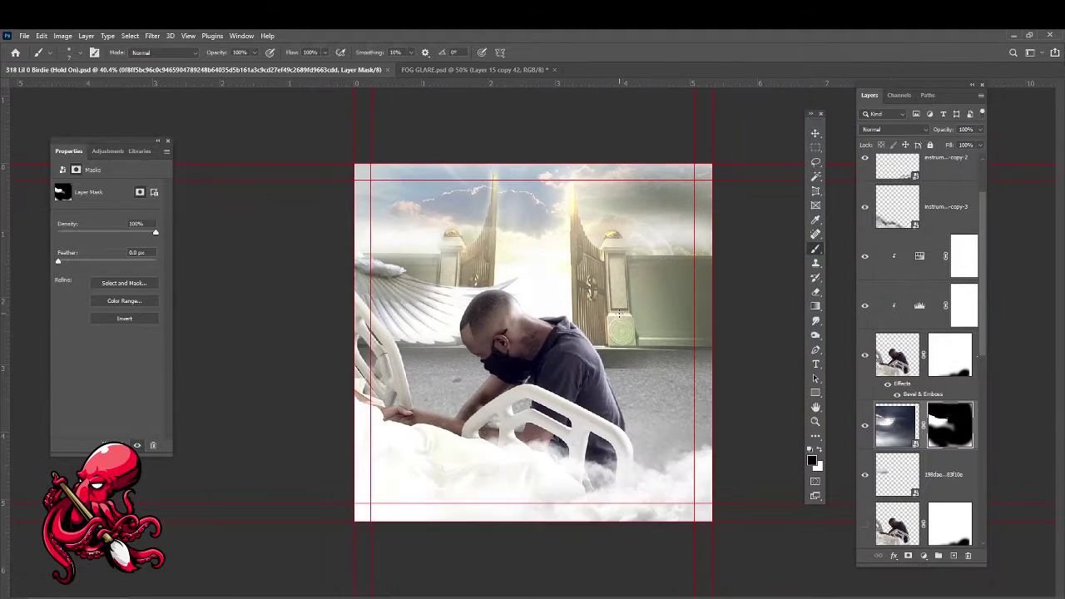
{"action": "left_click_drag", "start_coordinate": [420, 295], "coordinate": [449, 310]}
{"action": "key", "text": "ctrl+t"}
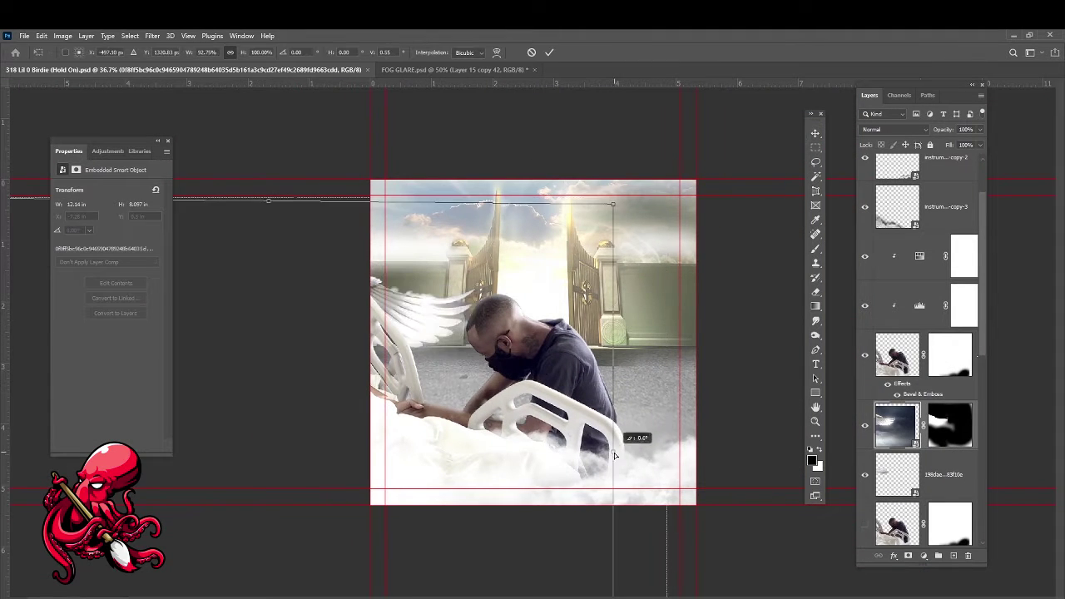
{"action": "left_click", "coordinate": [549, 52]}
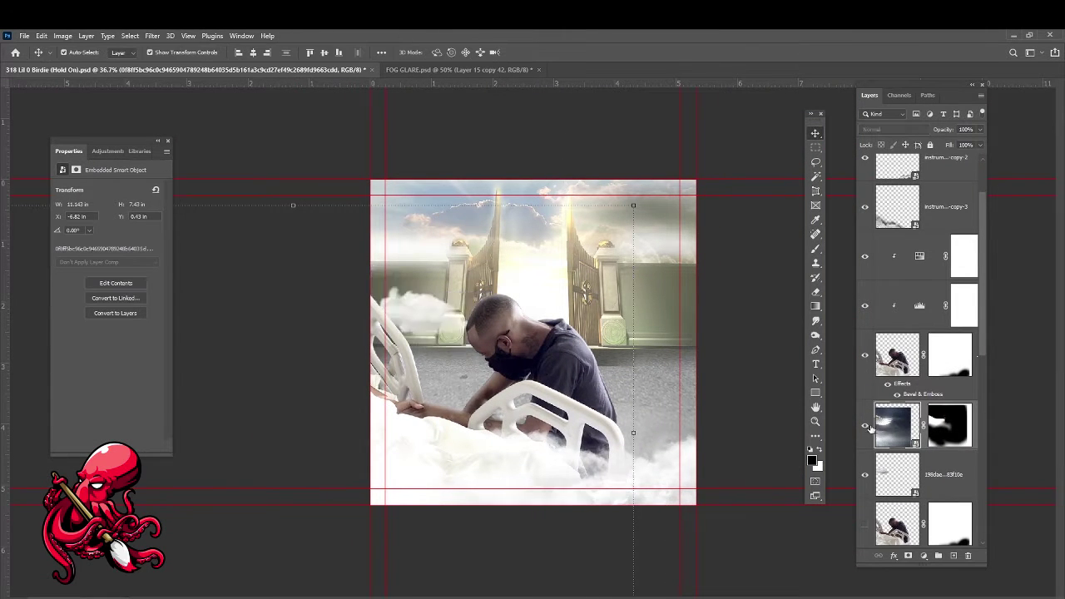
{"action": "left_click_drag", "start_coordinate": [896, 424], "coordinate": [899, 262]}
Refine the wing's layer mask with a smaller brush
{"action": "scroll", "coordinate": [898, 262], "scroll_direction": "down", "scroll_amount": 1}
{"action": "left_click", "coordinate": [949, 227]}
{"action": "key", "text": "b"}
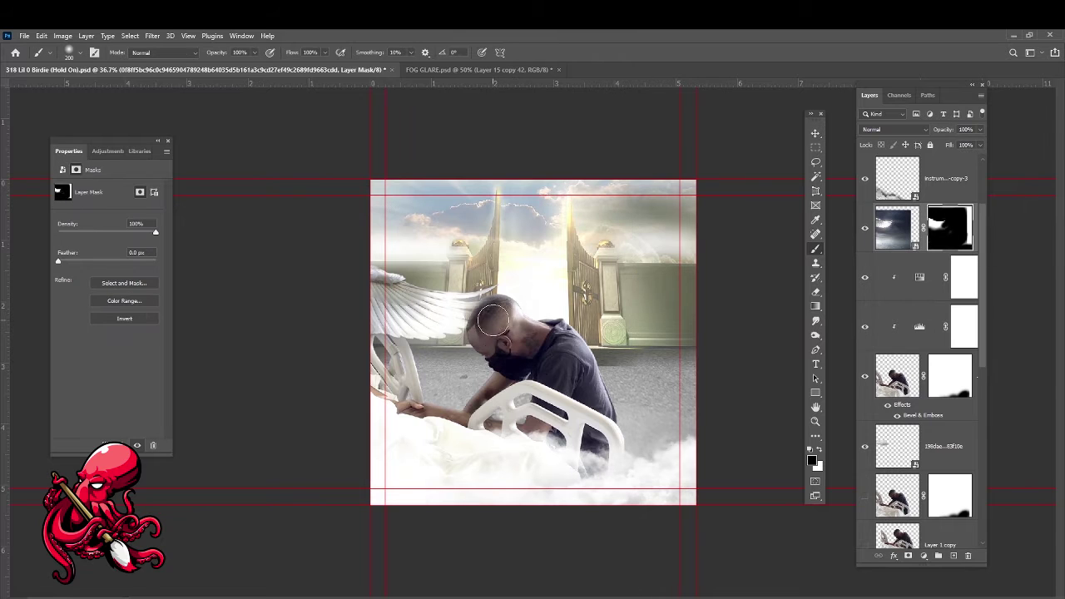
{"action": "scroll", "coordinate": [475, 273], "scroll_direction": "up", "scroll_amount": 5}
{"action": "key", "text": "bracketleft"}
{"action": "key", "text": "bracketleft"}
{"action": "key", "text": "bracketleft"}
{"action": "key", "text": "bracketleft"}
{"action": "key", "text": "bracketleft"}
{"action": "key", "text": "bracketleft"}
{"action": "key", "text": "bracketleft"}
{"action": "key", "text": "bracketleft"}
{"action": "key", "text": "bracketleft"}
{"action": "key", "text": "bracketleft"}
{"action": "key", "text": "bracketleft"}
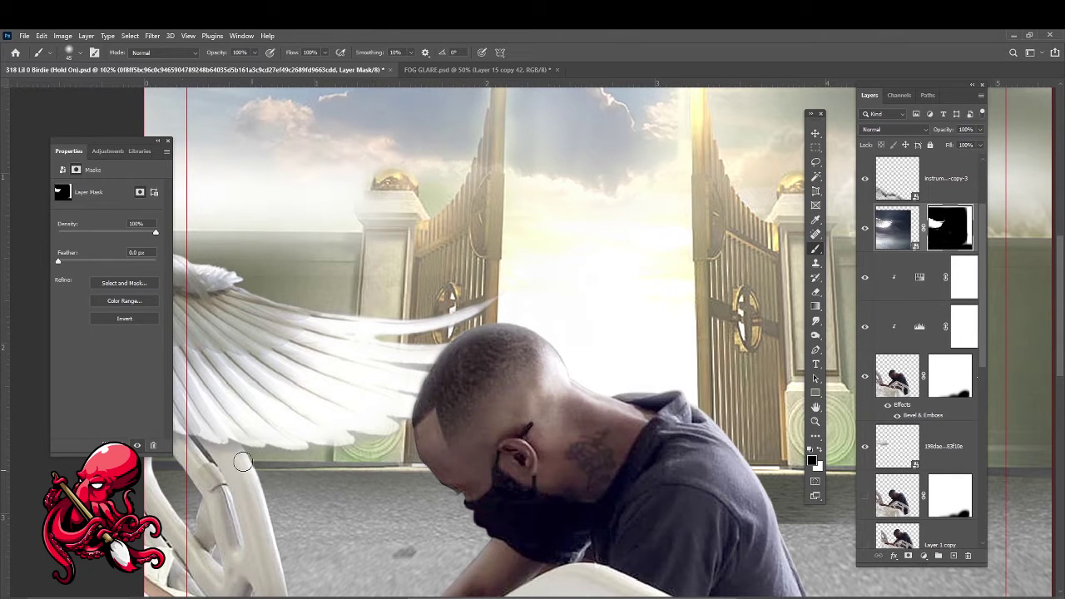
{"action": "scroll", "coordinate": [534, 370], "scroll_direction": "down", "scroll_amount": 5}
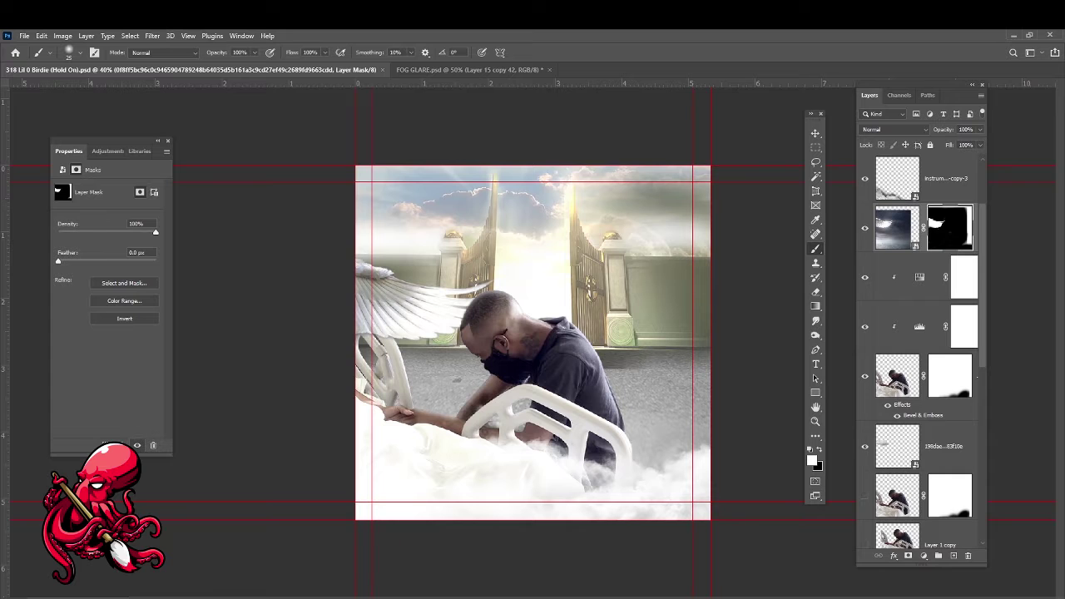
Add 'LIKE 0 PRODUCTIONS PRESENTS' at the top in a different font with wider letter spacing
{"action": "key", "text": "t"}
{"action": "left_click", "coordinate": [419, 187]}
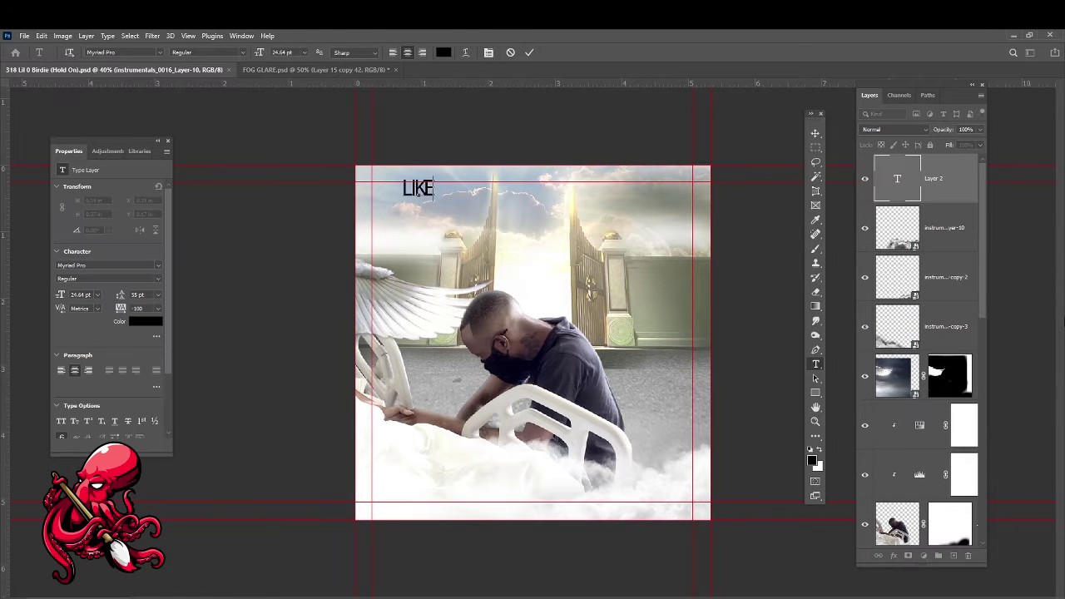
{"action": "type", "text": "LIKE 0 PRODUCTIONS PRESENTS"}
{"action": "left_click", "coordinate": [113, 264]}
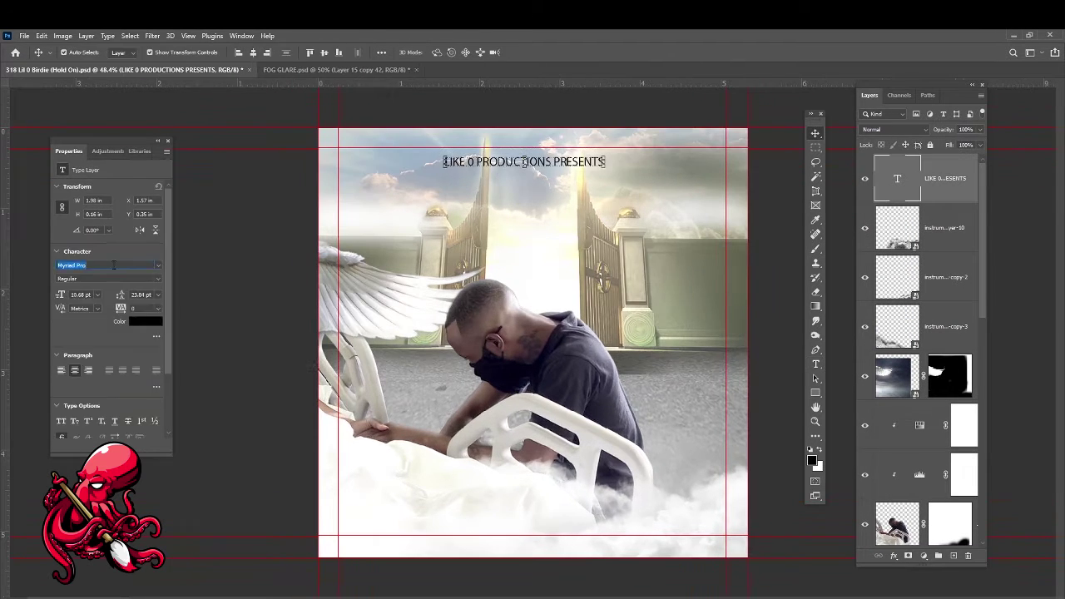
{"action": "left_click_drag", "start_coordinate": [122, 310], "coordinate": [166, 310]}
Duplicate the heading, enlarge it lower on the cover, retype it as 'BIRDIE', and move it below the photo layer
{"action": "key", "text": "ctrl+j"}
{"action": "left_click_drag", "start_coordinate": [532, 170], "coordinate": [601, 204]}
{"action": "key", "text": "ctrl+t"}
{"action": "double_click", "coordinate": [613, 232]}
{"action": "key", "text": "ctrl+a"}
{"action": "key", "text": "BackSpace"}
{"action": "type", "text": "BIRDIE"}
{"action": "left_click", "coordinate": [531, 51]}
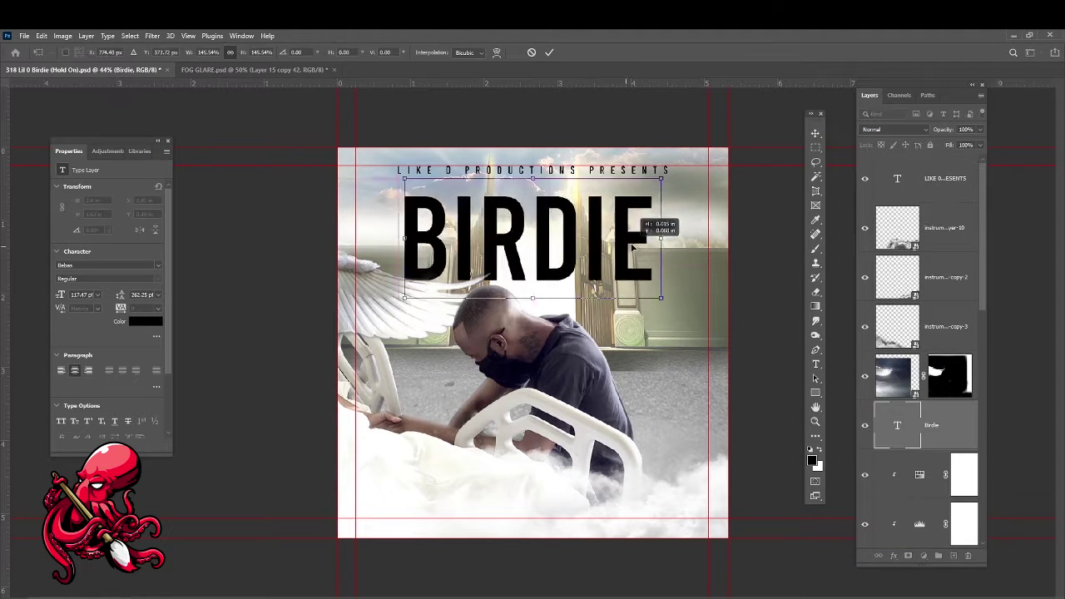
{"action": "left_click_drag", "start_coordinate": [951, 288], "coordinate": [932, 466]}
Duplicate BIRDIE lower right as a smaller '(HOLD ON)' line
{"action": "key", "text": "ctrl+j"}
{"action": "left_click_drag", "start_coordinate": [533, 249], "coordinate": [671, 313]}
{"action": "key", "text": "t"}
{"action": "left_click", "coordinate": [656, 310]}
{"action": "key", "text": "Home"}
{"action": "type", "text": "("}
{"action": "key", "text": "End"}
{"action": "type", "text": ")"}
{"action": "key", "text": "ctrl+Return"}
{"action": "key", "text": "ctrl+t"}
{"action": "left_click", "coordinate": [552, 52]}
Copy that line above BIRDIE, retype it '318 Lil One', and nudge BIRDIE into alignment
{"action": "key", "text": "ctrl+j"}
{"action": "left_click_drag", "start_coordinate": [612, 297], "coordinate": [535, 209]}
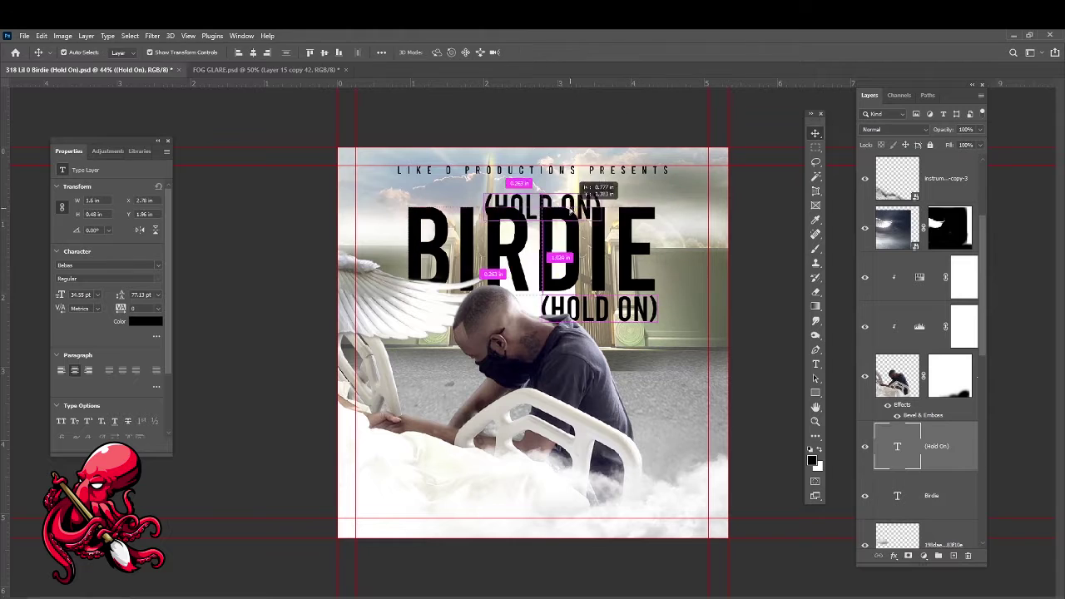
{"action": "double_click", "coordinate": [535, 209]}
{"action": "type", "text": "318 Lil One"}
{"action": "key", "text": "ctrl+Return"}
{"action": "key", "text": "v"}
{"action": "left_click_drag", "start_coordinate": [628, 249], "coordinate": [630, 255]}
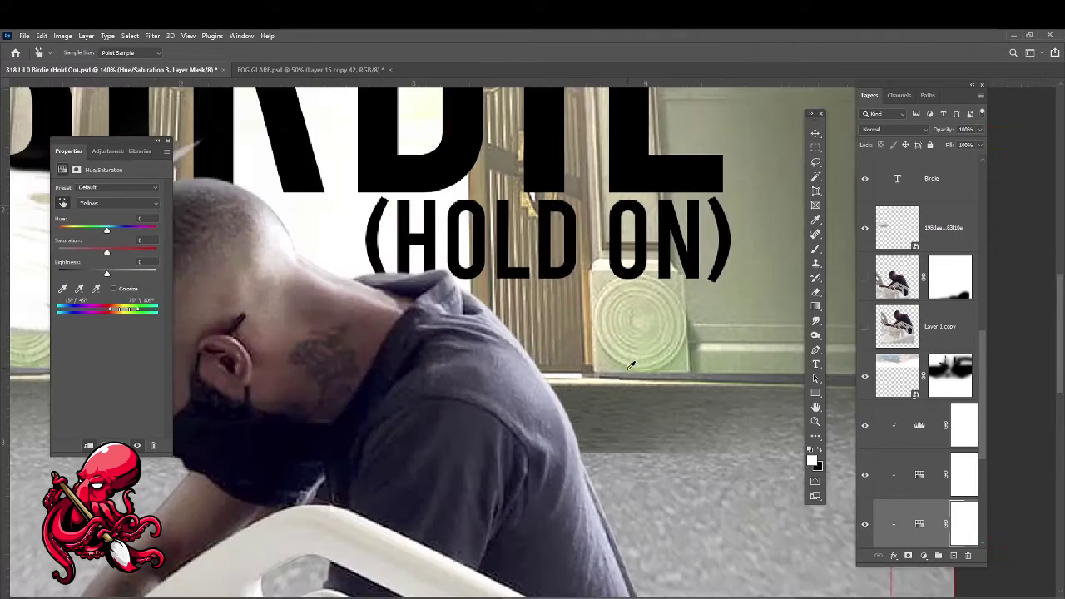
In Hue/Saturation, set Greens saturation to -100, then shift the Yellows hue and raise their lightness
{"action": "left_click_drag", "start_coordinate": [656, 329], "coordinate": [37, 252]}
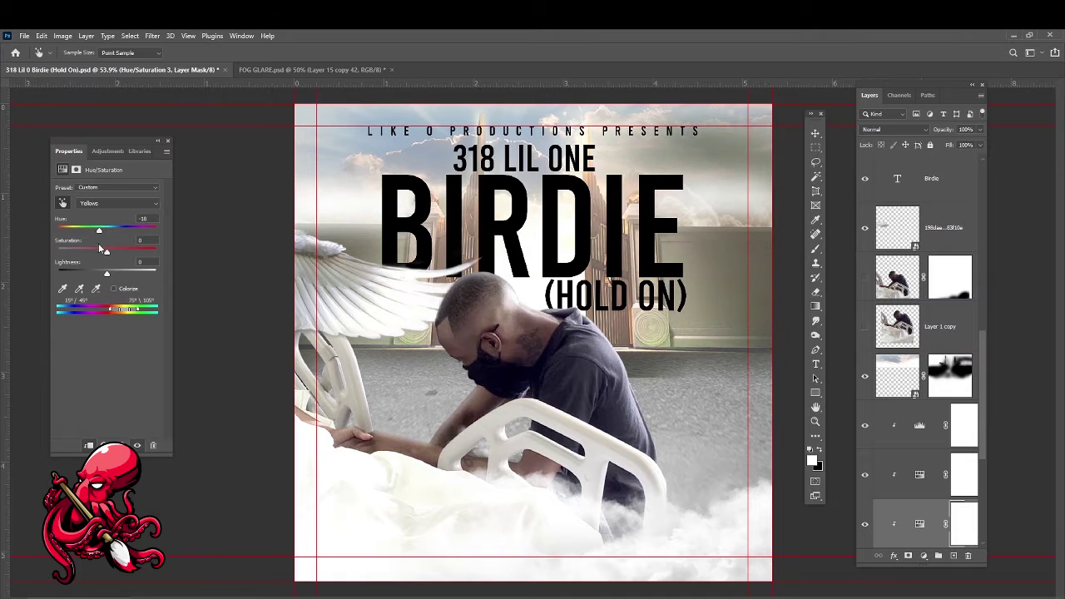
{"action": "left_click_drag", "start_coordinate": [103, 232], "coordinate": [82, 240]}
{"action": "left_click_drag", "start_coordinate": [107, 276], "coordinate": [154, 273]}
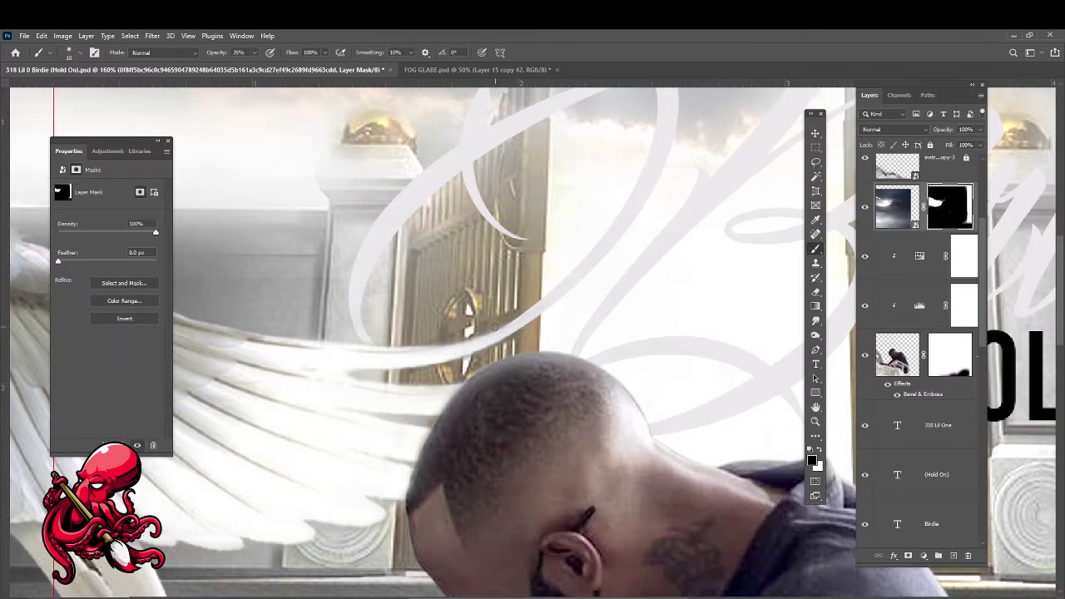
Switch the Layers panel to larger thumbnails and pan along the wing's edge
{"action": "scroll", "coordinate": [466, 335], "scroll_direction": "down", "scroll_amount": 4}
{"action": "right_click", "coordinate": [872, 206]}
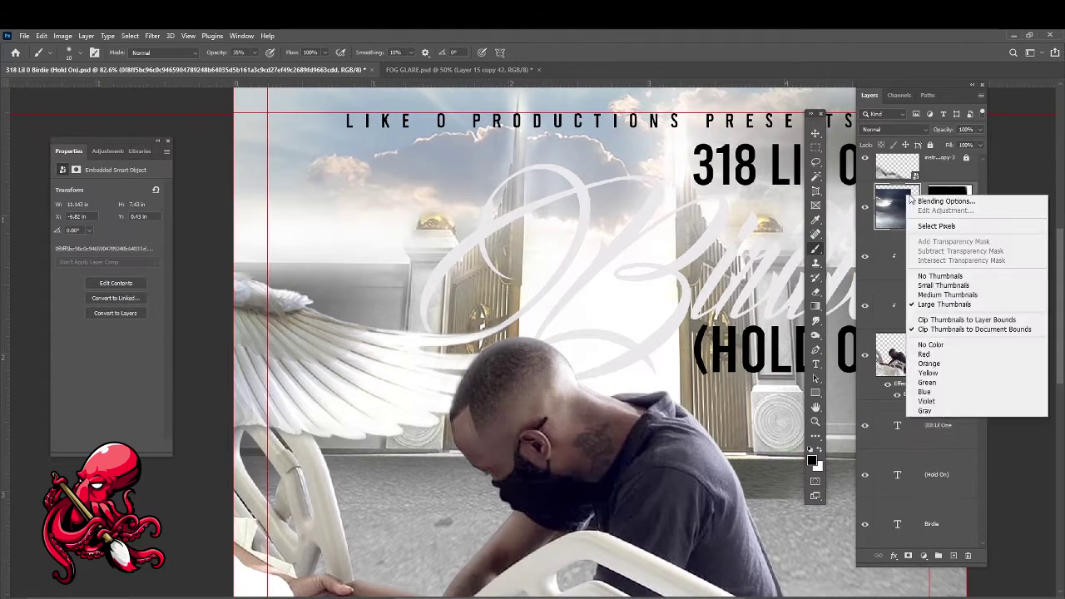
{"action": "left_click", "coordinate": [924, 311]}
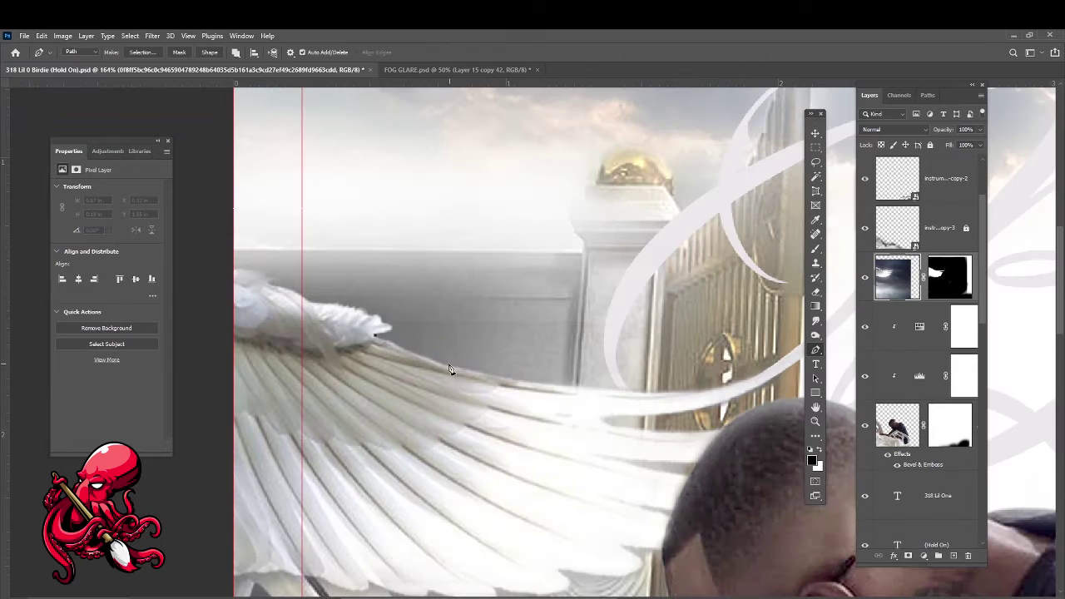
{"action": "left_click_drag", "start_coordinate": [509, 382], "coordinate": [369, 405]}
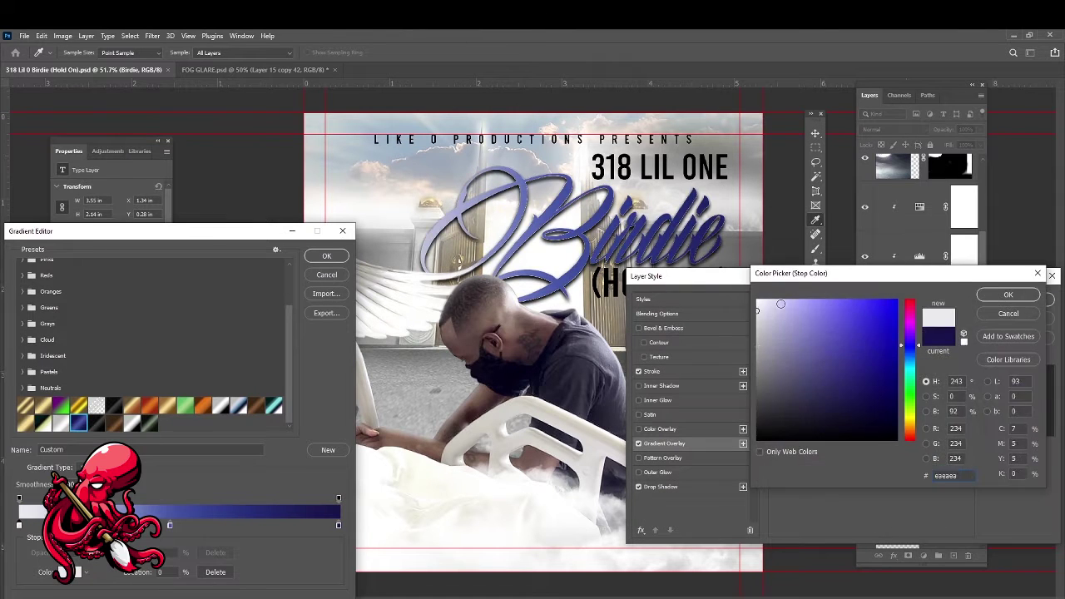
Set a light blue gradient colour, then open the Gradient Overlay's editor and adjust its blue stops
{"action": "left_click_drag", "start_coordinate": [894, 320], "coordinate": [884, 350]}
{"action": "left_click", "coordinate": [1007, 295]}
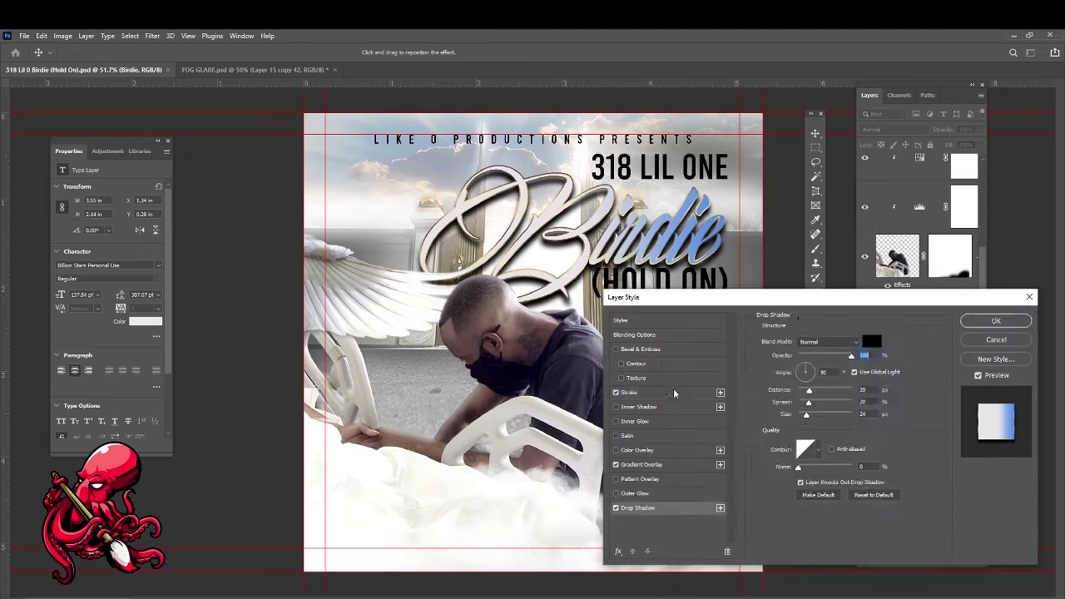
{"action": "left_click", "coordinate": [673, 393]}
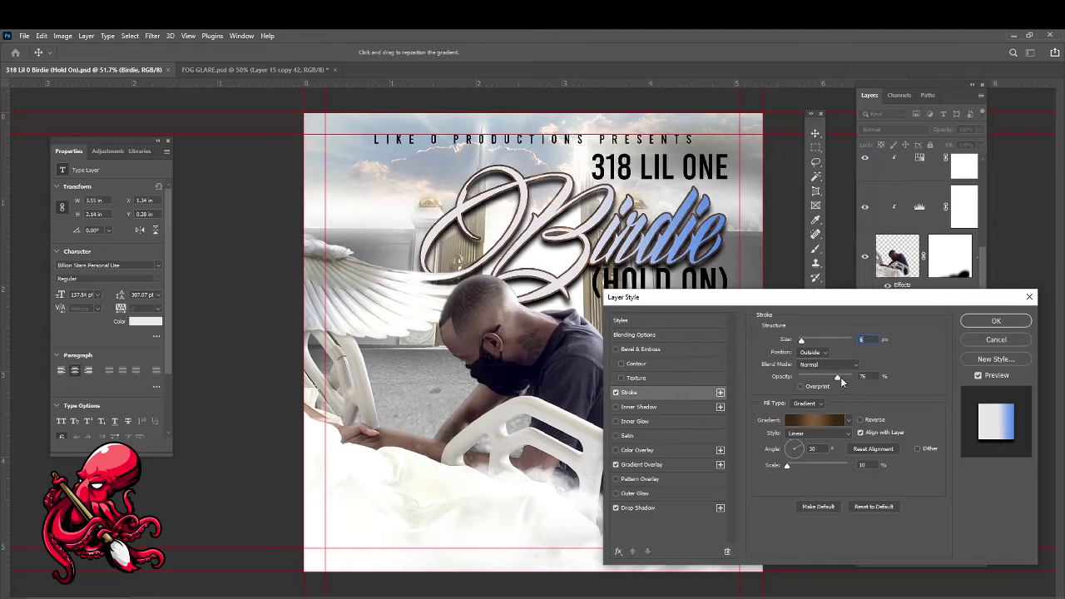
{"action": "left_click", "coordinate": [641, 464]}
{"action": "left_click", "coordinate": [824, 365]}
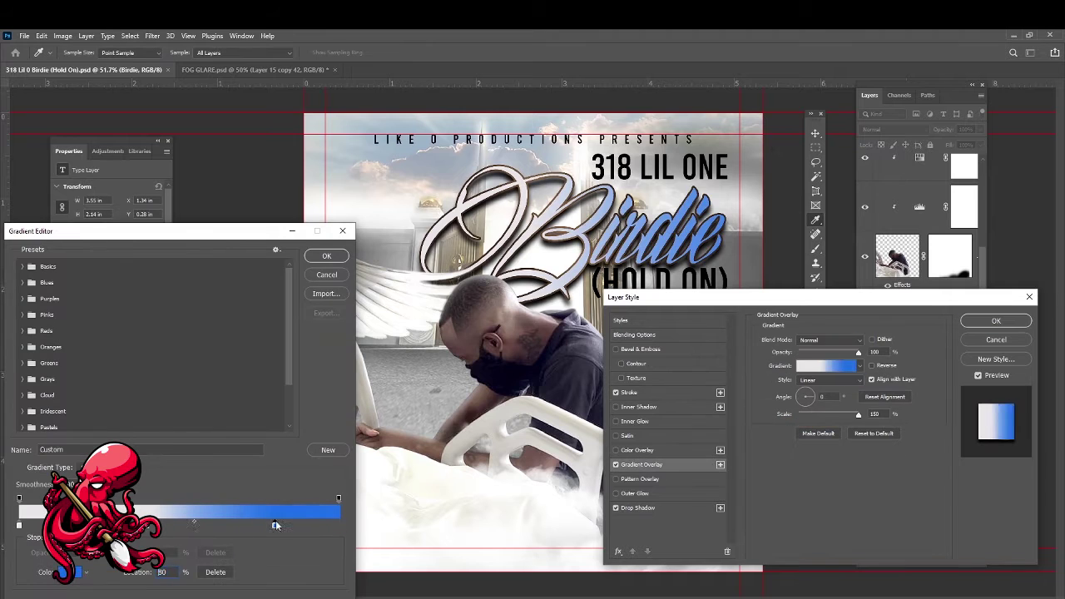
{"action": "left_click_drag", "start_coordinate": [275, 519], "coordinate": [282, 525]}
{"action": "left_click_drag", "start_coordinate": [233, 240], "coordinate": [988, 122]}
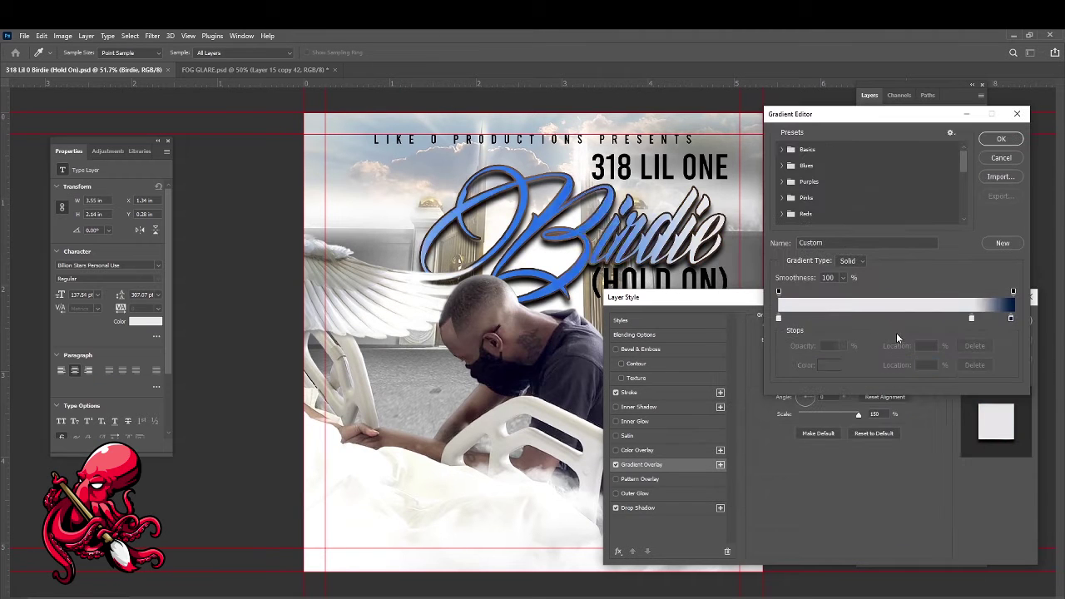
Try the Blues gradient presets on Birdie, settling on a lighter blue
{"action": "double_click", "coordinate": [896, 328]}
{"action": "key", "text": "Return"}
{"action": "left_click", "coordinate": [806, 165]}
{"action": "left_click", "coordinate": [794, 170]}
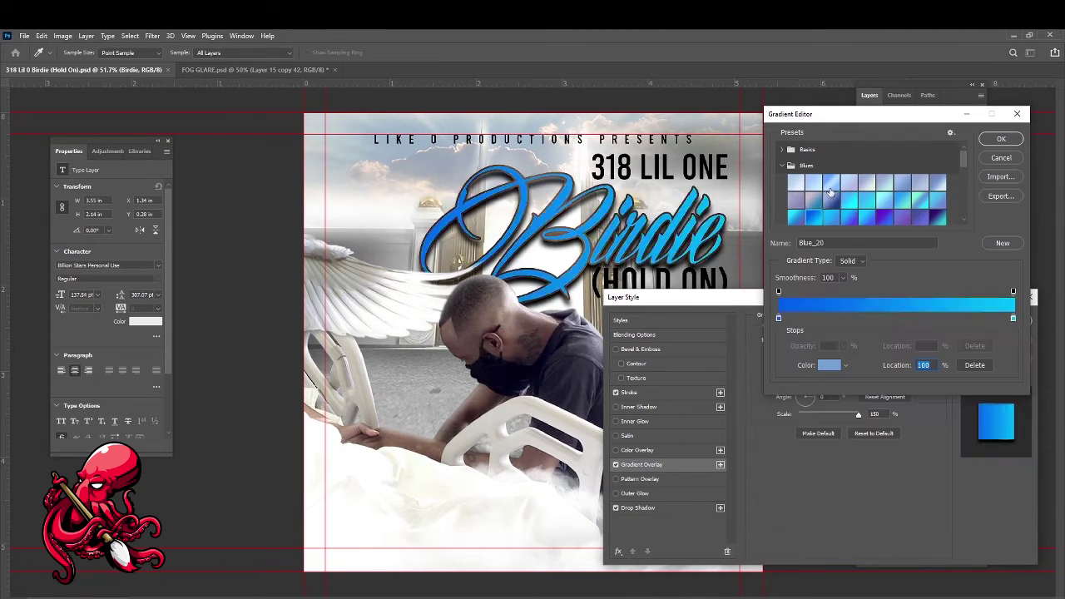
{"action": "left_click", "coordinate": [832, 195]}
{"action": "left_click", "coordinate": [1001, 138]}
Set the gradient stops to near-white and grey-beige sampled from the artwork, then close Layer Style
{"action": "left_click", "coordinate": [848, 366]}
{"action": "double_click", "coordinate": [897, 328]}
{"action": "left_click", "coordinate": [743, 257]}
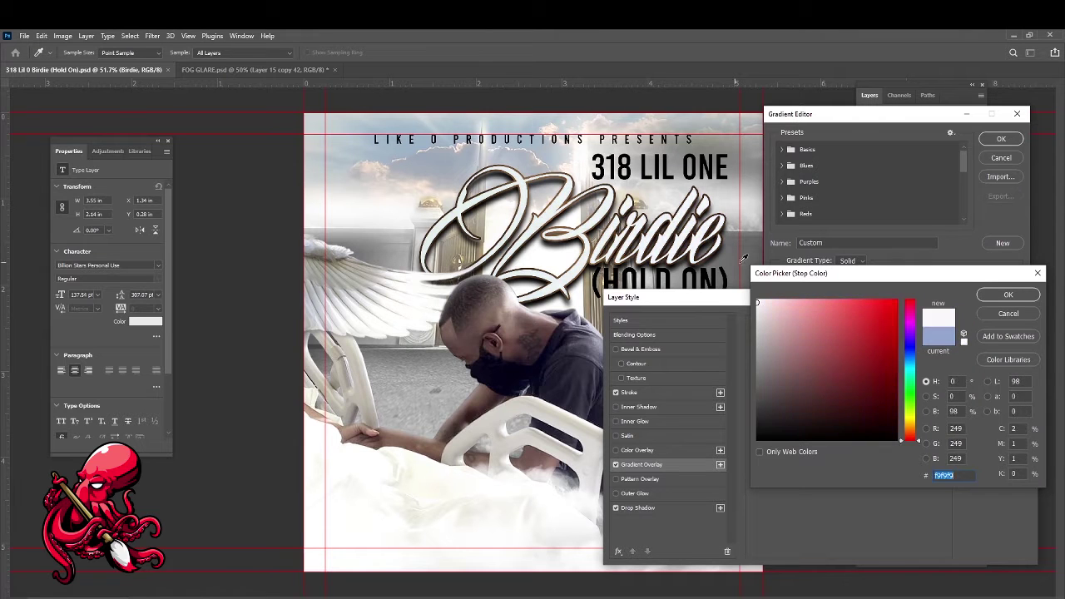
{"action": "left_click_drag", "start_coordinate": [466, 266], "coordinate": [470, 265]}
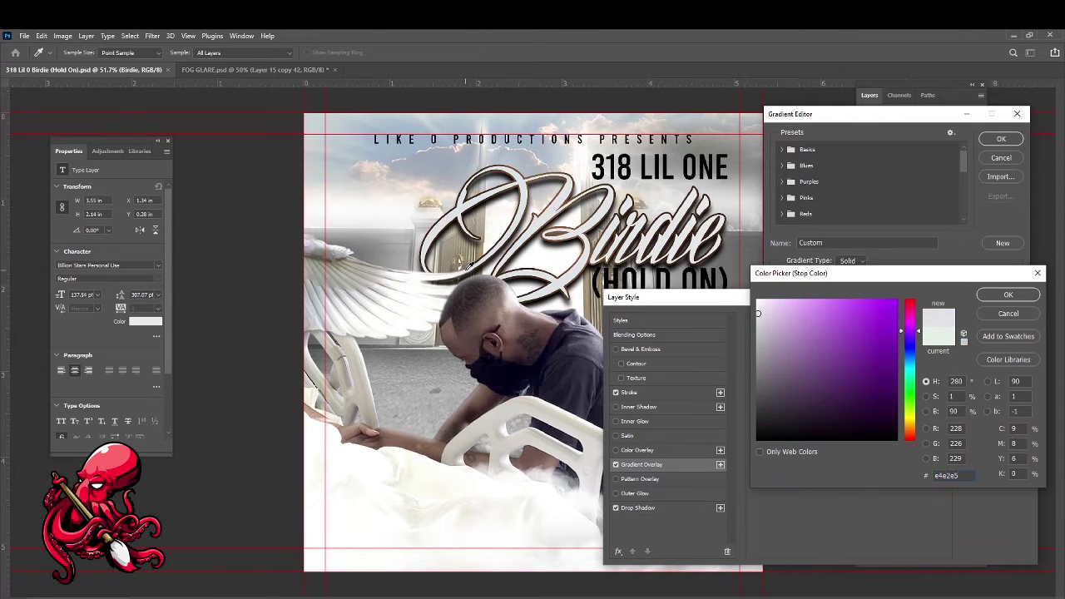
{"action": "left_click_drag", "start_coordinate": [380, 275], "coordinate": [375, 281]}
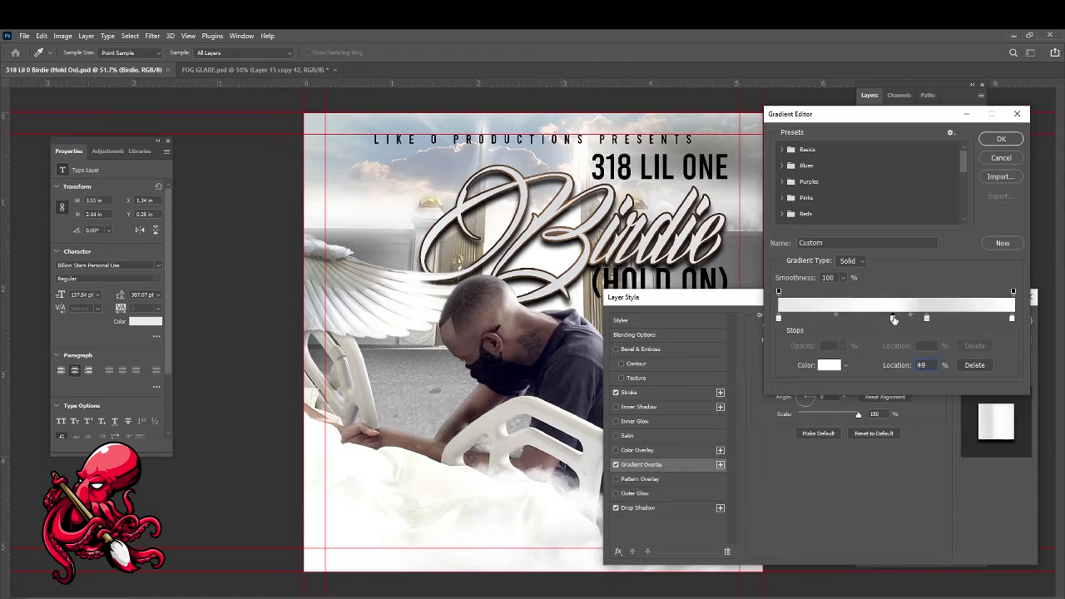
{"action": "left_click", "coordinate": [829, 364]}
{"action": "key", "text": "Return"}
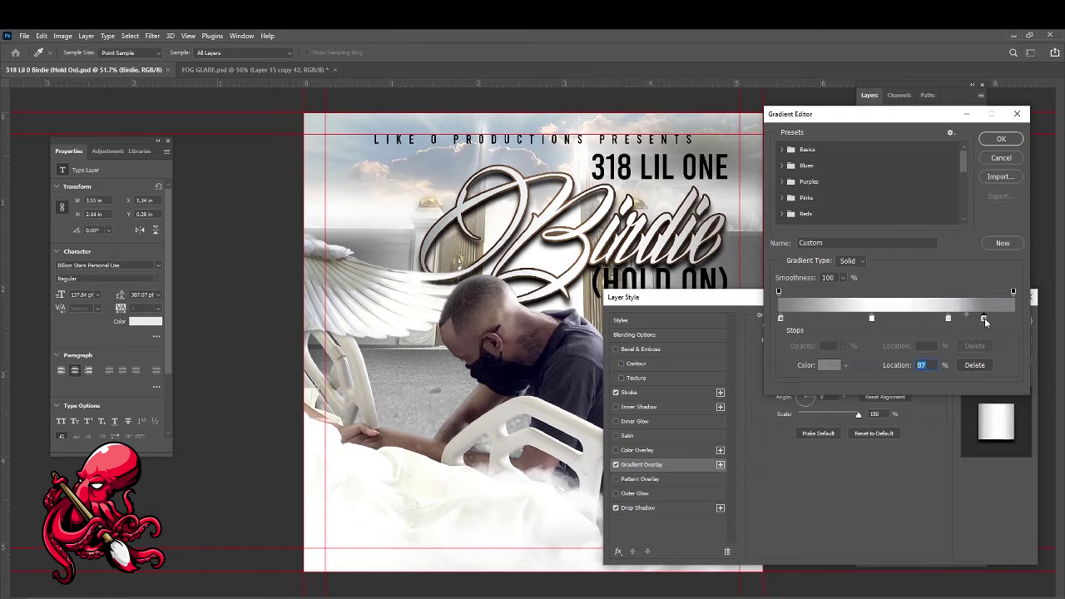
{"action": "key", "text": "Return"}
{"action": "key", "text": "Return"}
Reopen Birdie's layer style and give the stroke a 4 px size with a gold gradient
{"action": "double_click", "coordinate": [915, 456]}
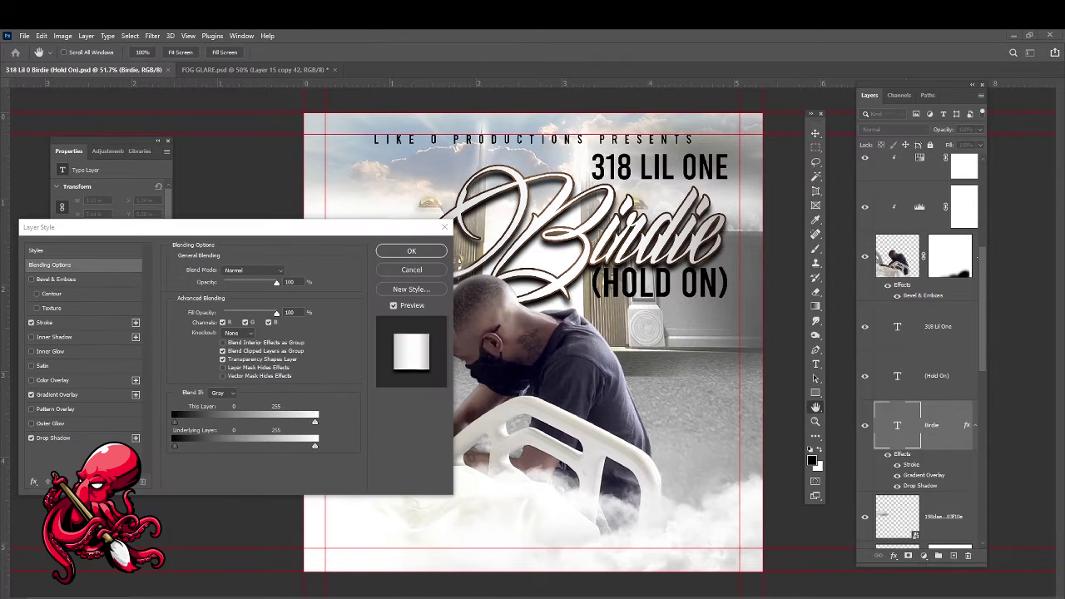
{"action": "mouse_move", "coordinate": [237, 235]}
{"action": "left_mouse_down"}
{"action": "mouse_move", "coordinate": [837, 283]}
{"action": "mouse_move", "coordinate": [218, 211]}
{"action": "mouse_move", "coordinate": [219, 154]}
{"action": "left_mouse_up"}
{"action": "left_click", "coordinate": [19, 299]}
{"action": "left_click_drag", "start_coordinate": [192, 190], "coordinate": [190, 189]}
{"action": "left_click", "coordinate": [203, 267]}
{"action": "left_click", "coordinate": [832, 208]}
{"action": "left_click", "coordinate": [1002, 137]}
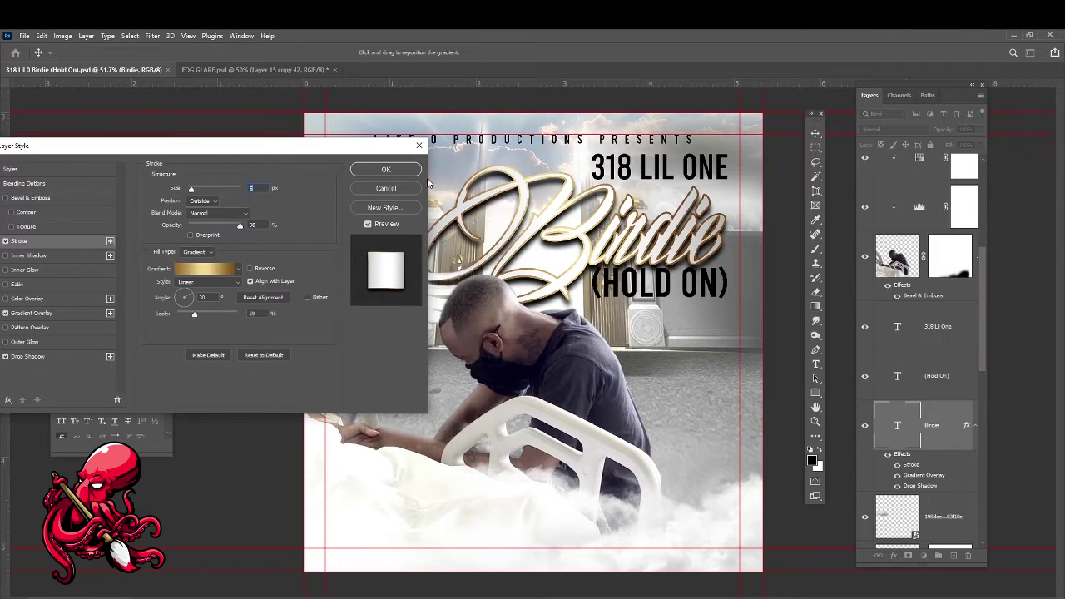
Change the stroke gradient's shape, try a light blue stop, then apply a brown gradient preset
{"action": "left_click_drag", "start_coordinate": [227, 143], "coordinate": [834, 307]}
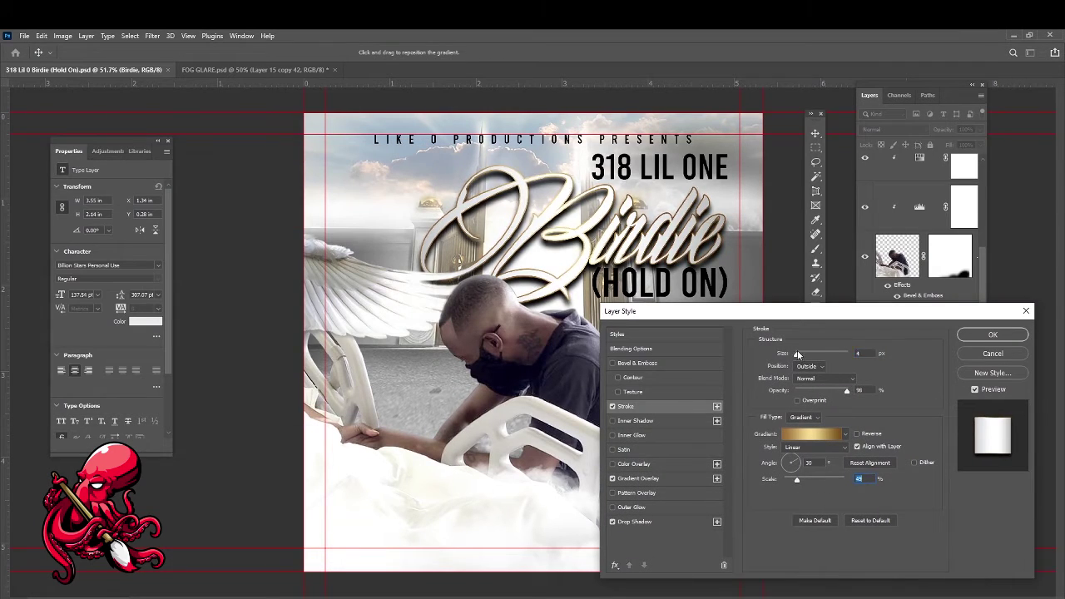
{"action": "left_click", "coordinate": [815, 447]}
{"action": "left_click", "coordinate": [811, 488]}
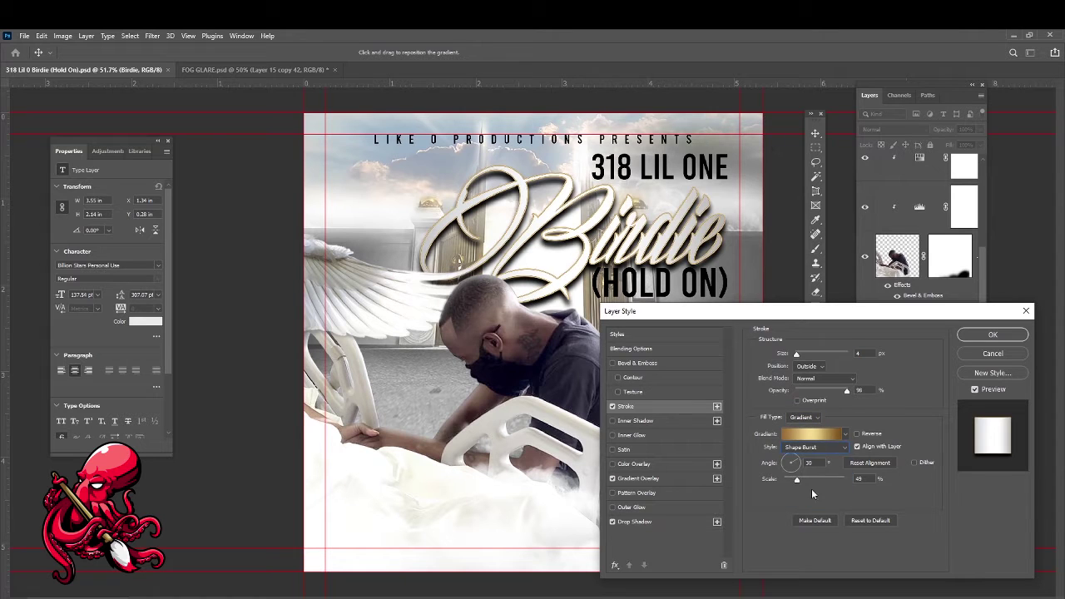
{"action": "left_click", "coordinate": [811, 433]}
{"action": "double_click", "coordinate": [786, 337]}
{"action": "left_click", "coordinate": [797, 303]}
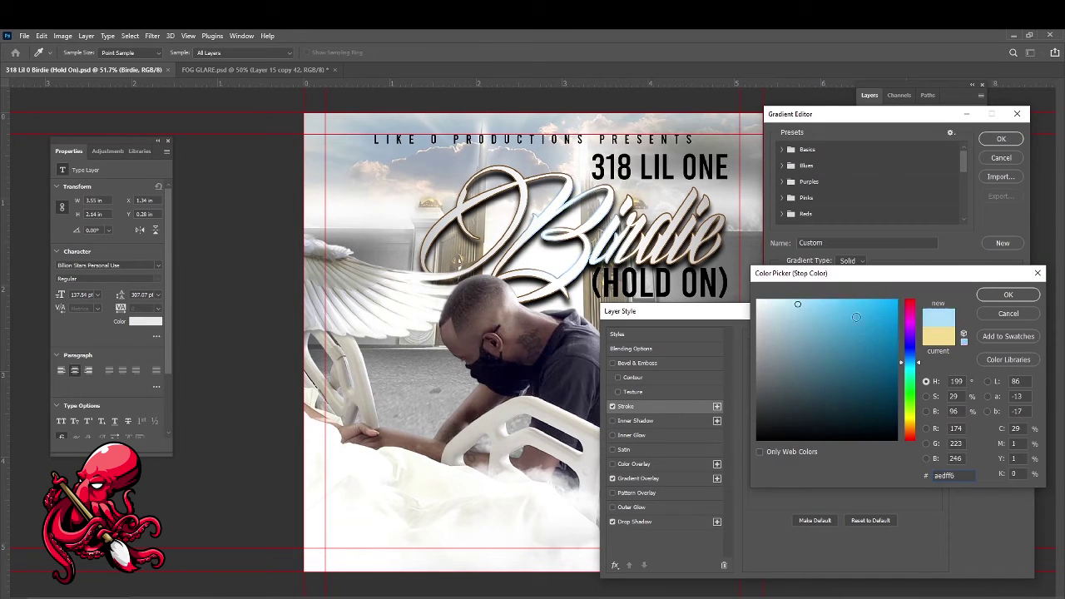
{"action": "left_click", "coordinate": [1007, 295]}
{"action": "left_click", "coordinate": [1001, 139]}
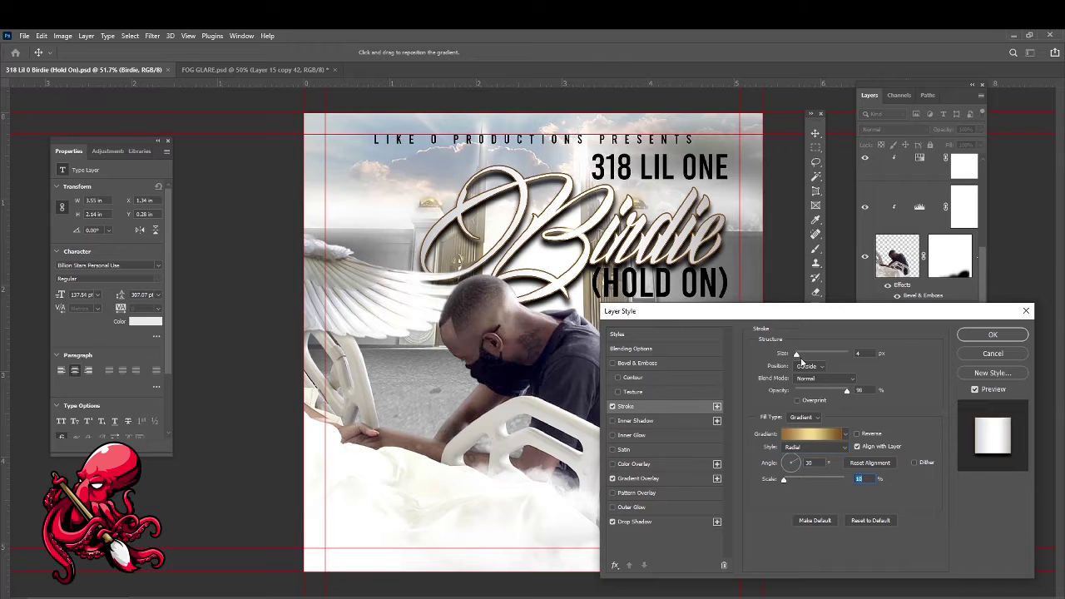
{"action": "left_click", "coordinate": [811, 434]}
{"action": "left_click", "coordinate": [840, 179]}
{"action": "left_click", "coordinate": [1001, 139]}
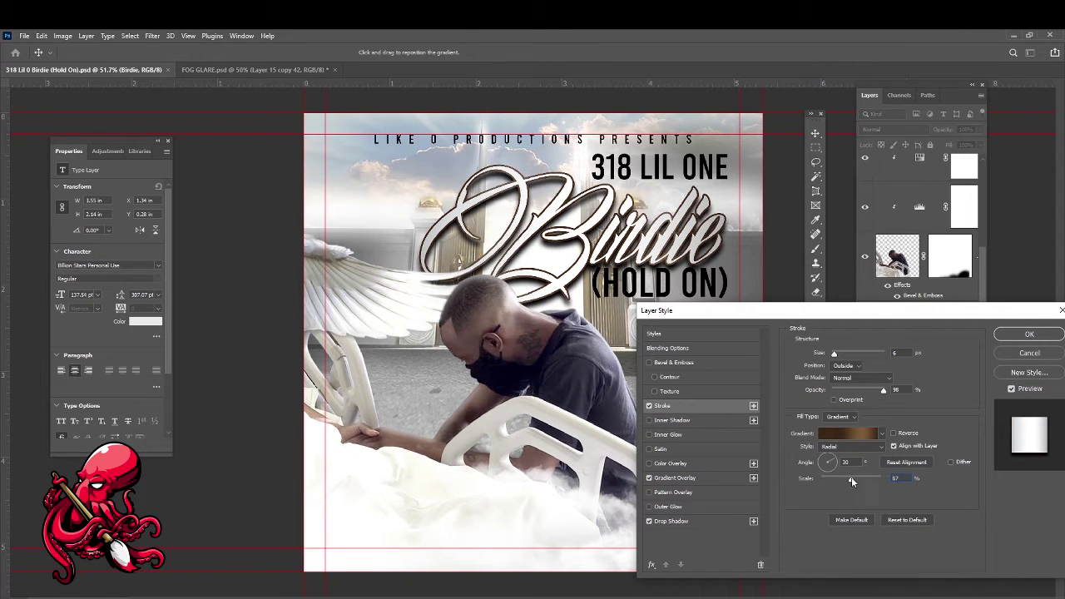
Give Bevel & Emboss a beige shadow in Normal blend mode and turn on an outer glow
{"action": "left_click", "coordinate": [654, 364]}
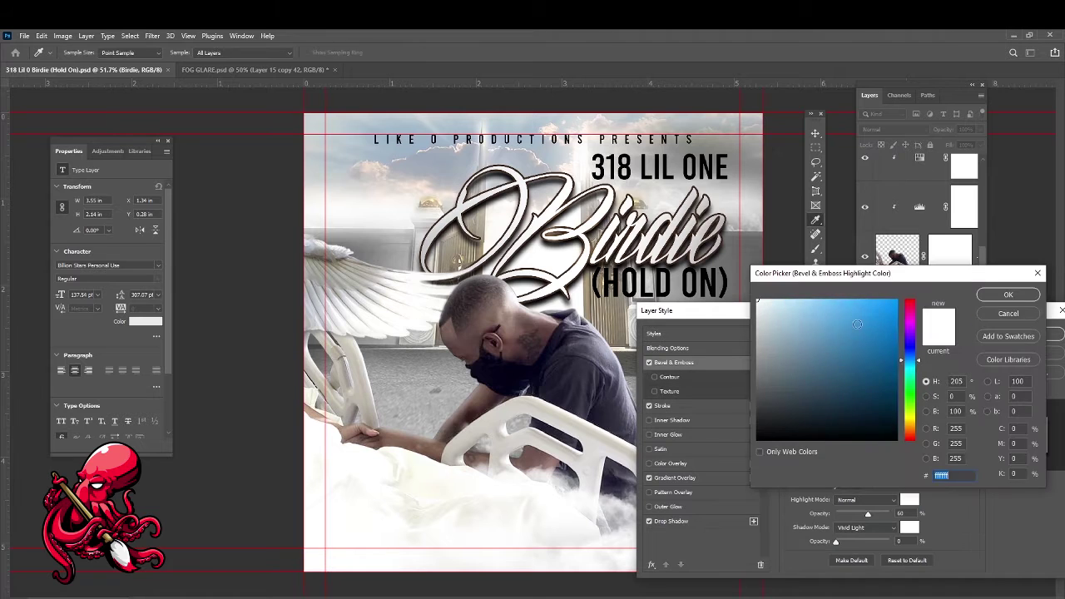
{"action": "left_click_drag", "start_coordinate": [743, 306], "coordinate": [708, 295]}
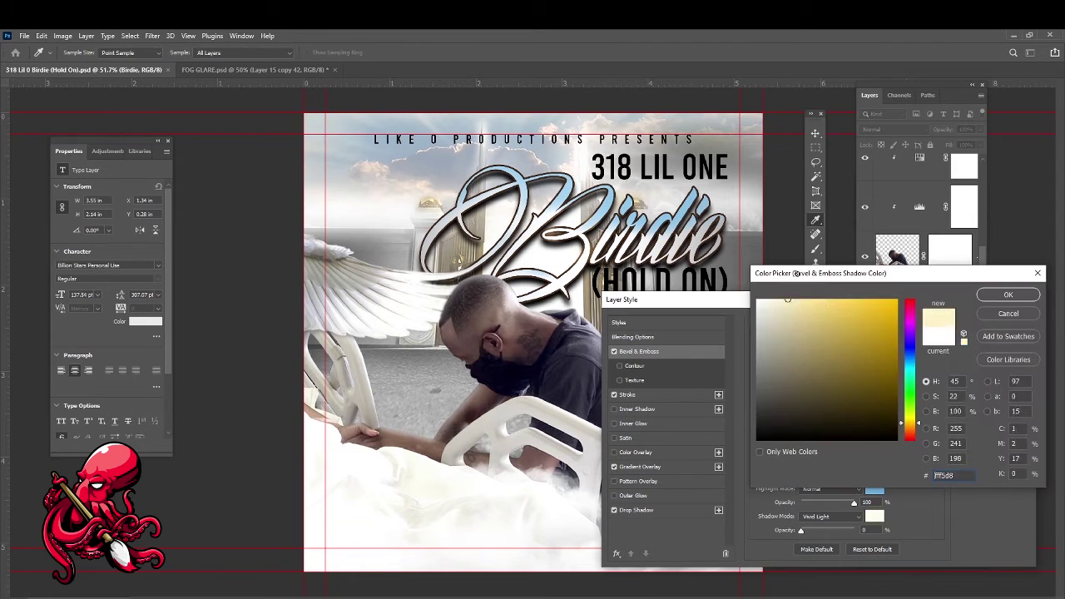
{"action": "left_click", "coordinate": [796, 327]}
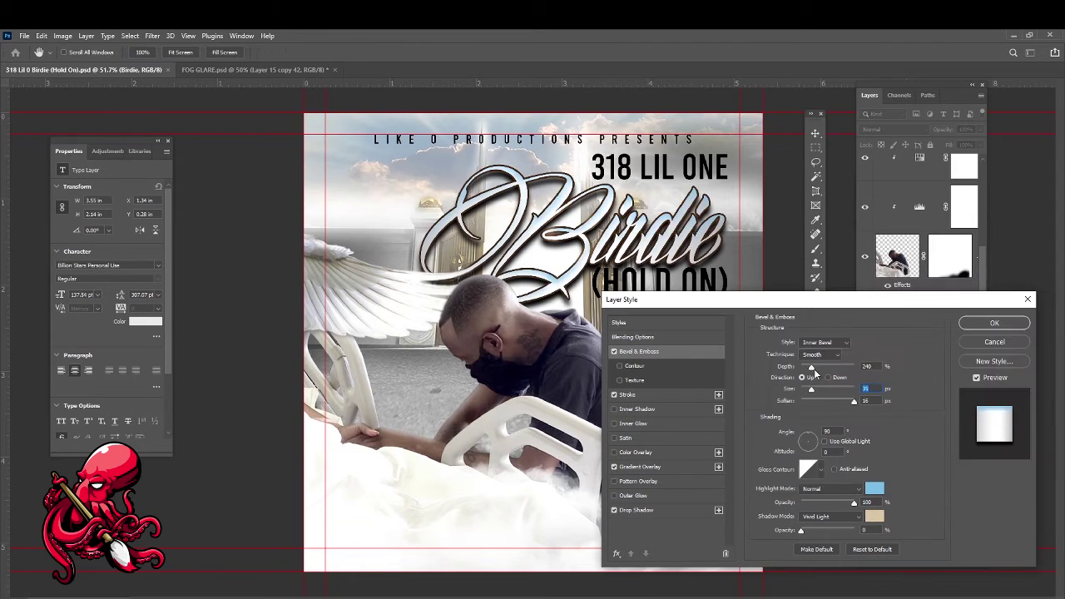
{"action": "left_click", "coordinate": [829, 517]}
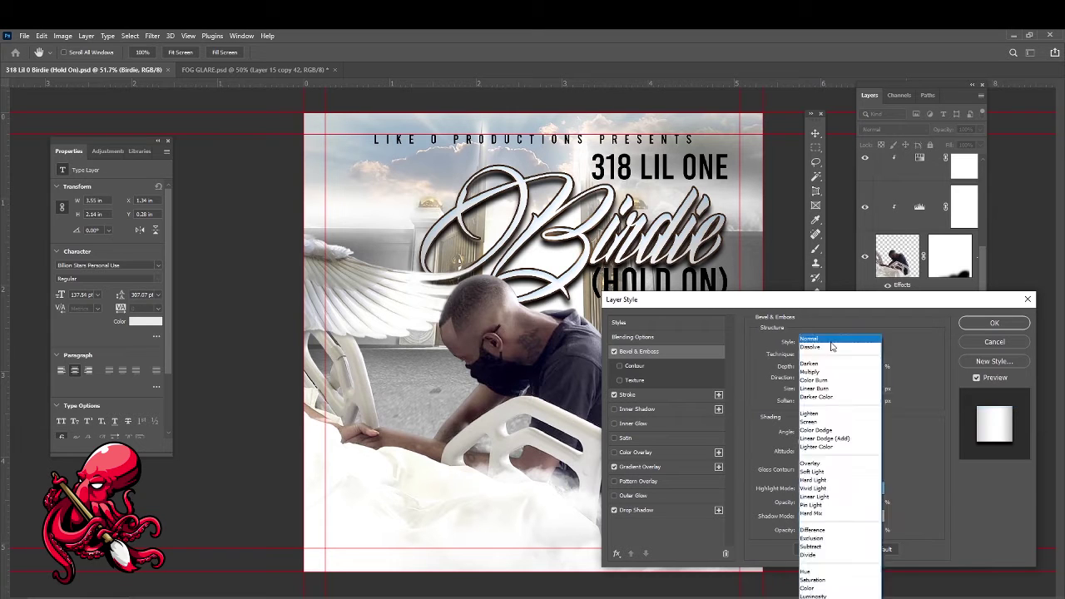
{"action": "left_click", "coordinate": [872, 464]}
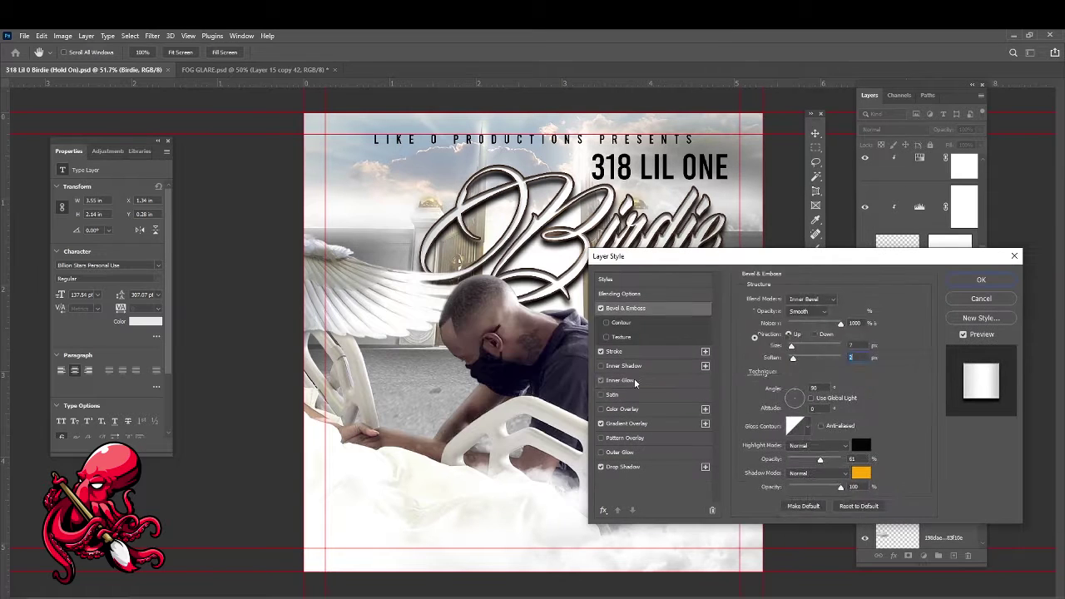
{"action": "left_click", "coordinate": [634, 380]}
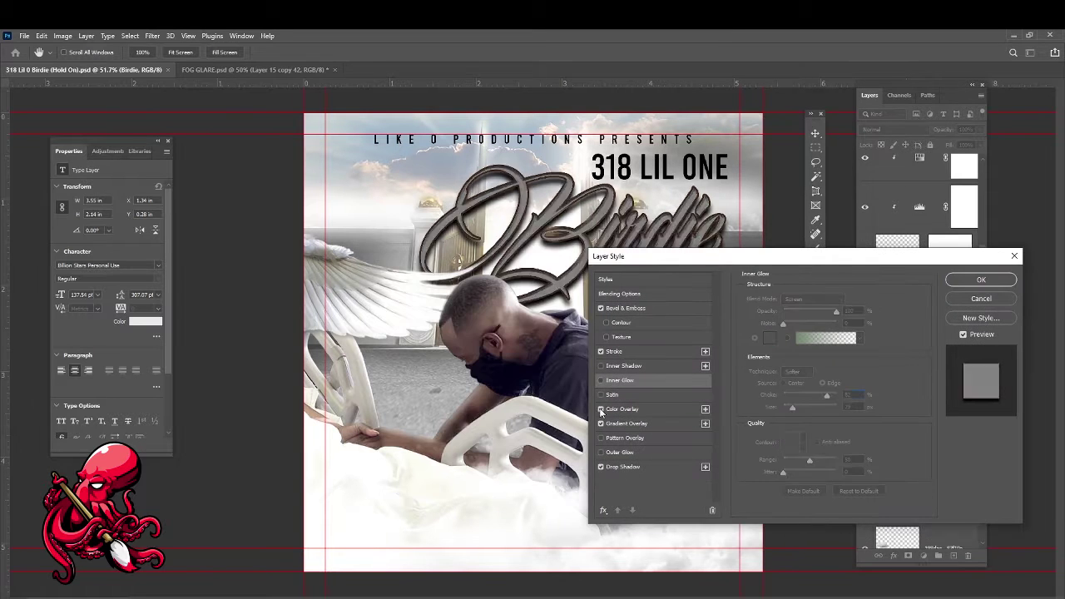
{"action": "left_click", "coordinate": [620, 452]}
{"action": "left_click", "coordinate": [770, 337]}
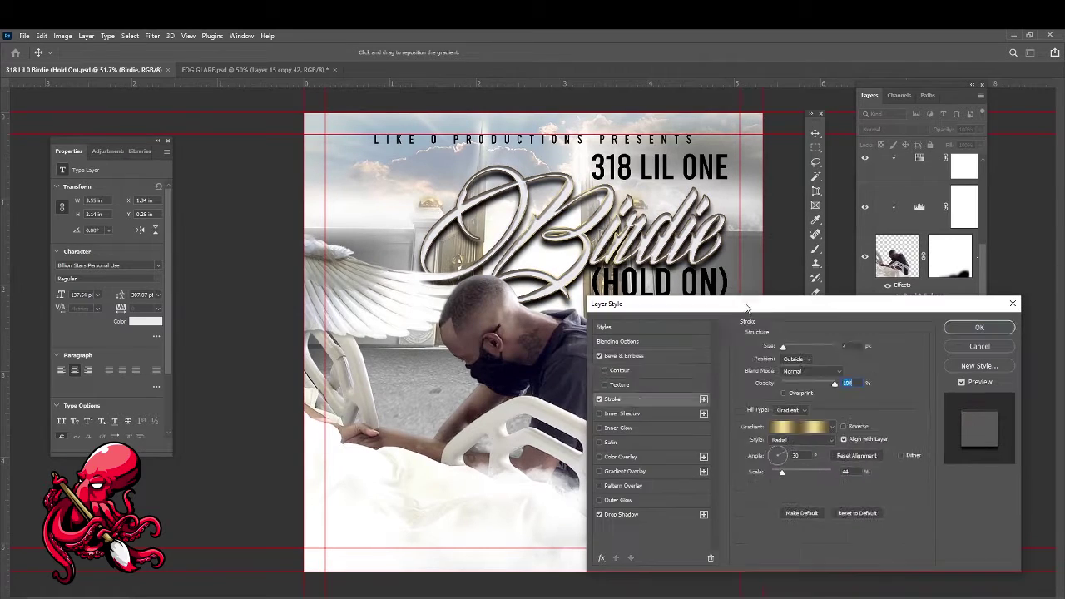
{"action": "left_click", "coordinate": [624, 355]}
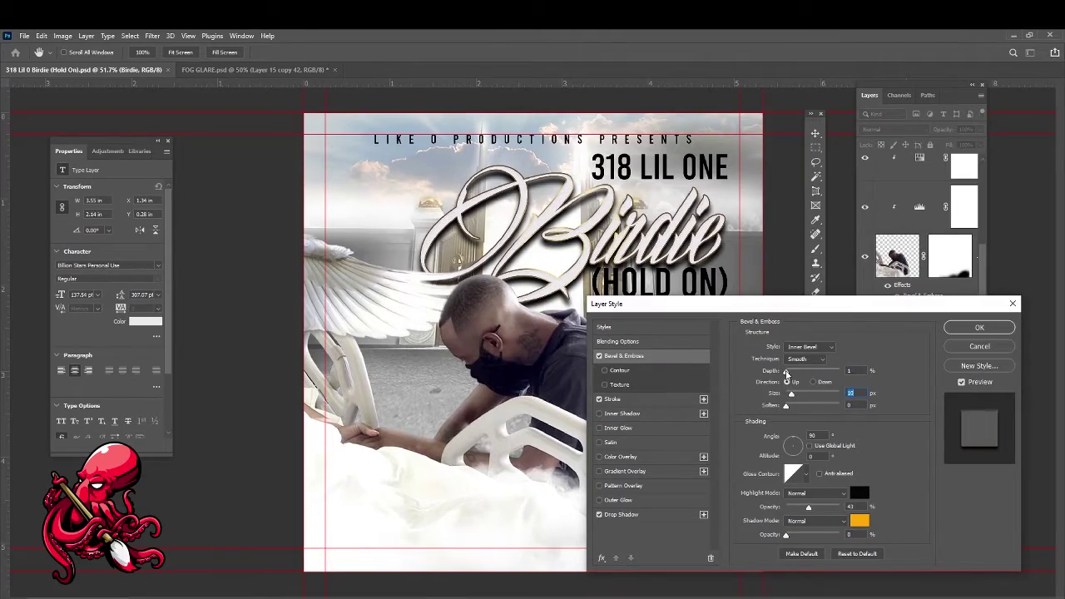
Enlarge the stroke gradient's scale, set stroke opacity to 100, and apply the style changes
{"action": "left_click", "coordinate": [612, 398]}
{"action": "left_click", "coordinate": [798, 425]}
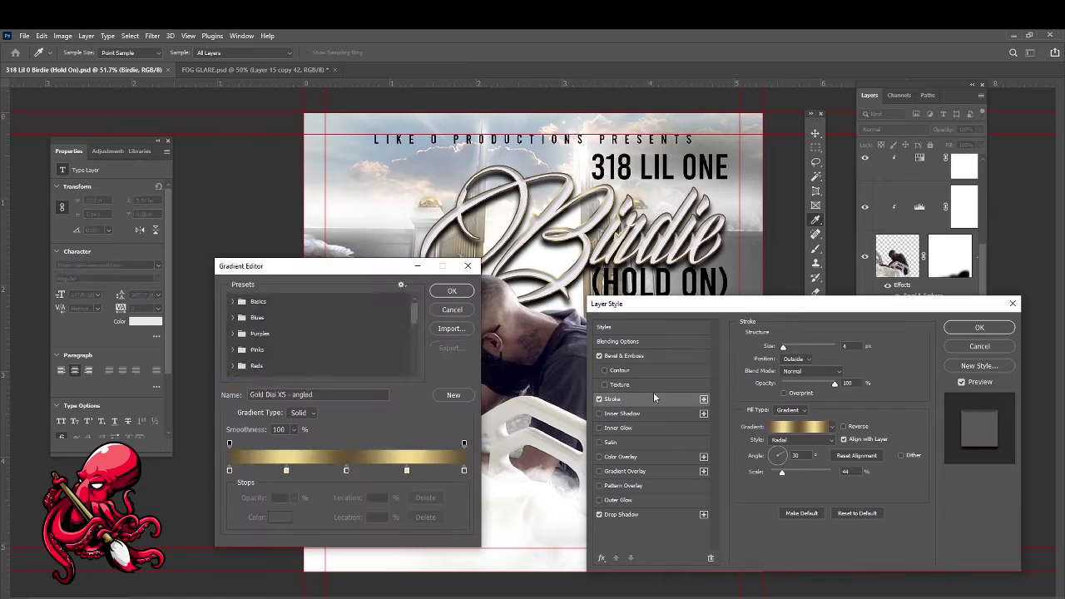
{"action": "left_click", "coordinate": [452, 291]}
{"action": "left_click_drag", "start_coordinate": [782, 472], "coordinate": [801, 472]}
{"action": "left_click_drag", "start_coordinate": [834, 383], "coordinate": [808, 387]}
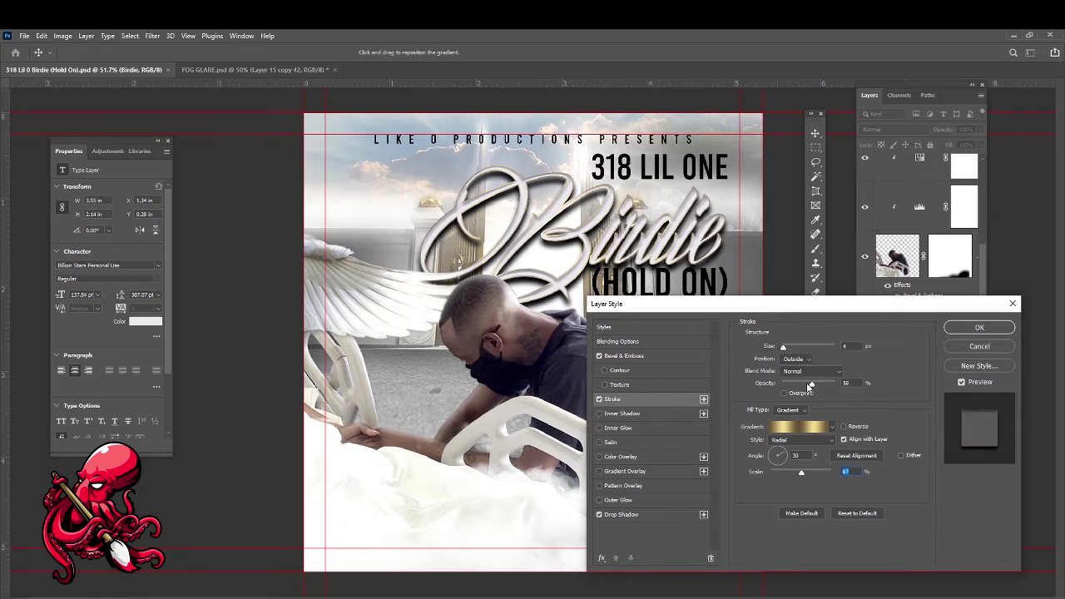
{"action": "type", "text": "100"}
{"action": "left_click", "coordinate": [782, 346]}
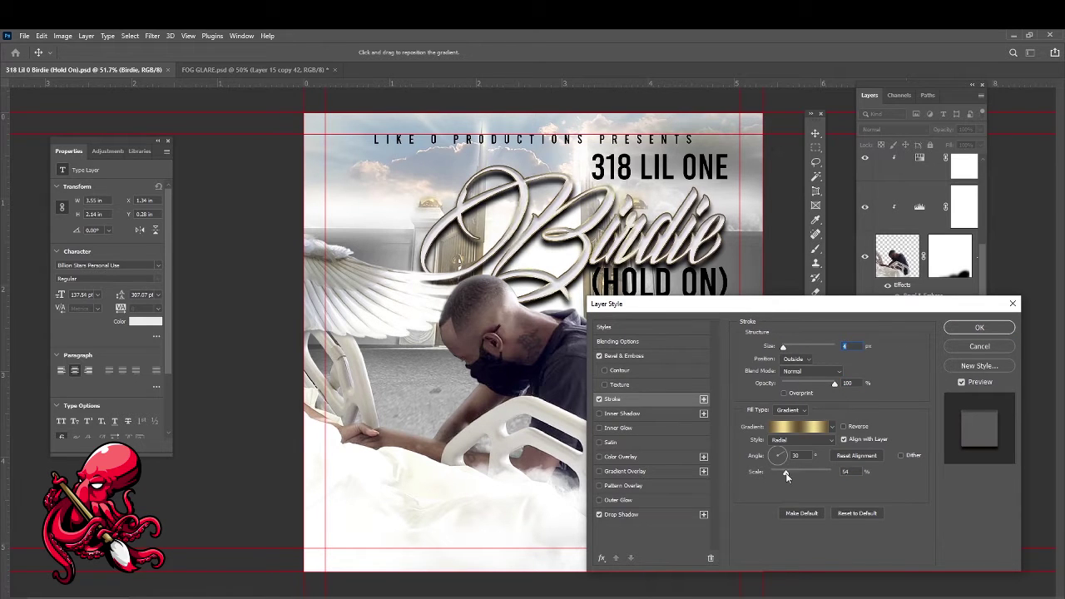
{"action": "key", "text": "Return"}
{"action": "left_click", "coordinate": [963, 206]}
Paint the Levels 2 mask to darken clouds near the bed, then delete the wing layer's mask
{"action": "key", "text": "b"}
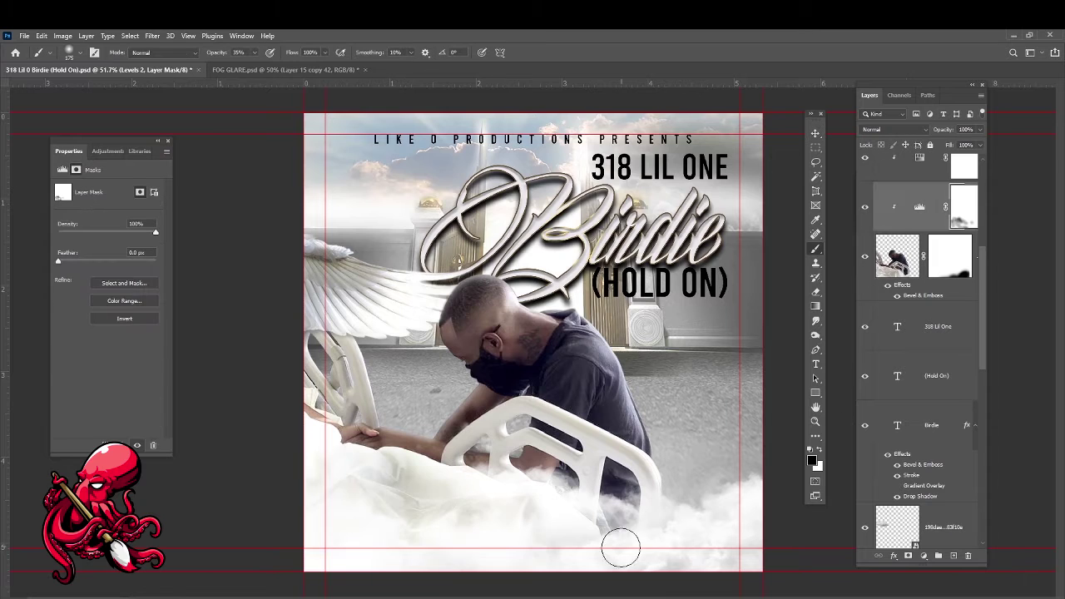
{"action": "mouse_move", "coordinate": [620, 549]}
{"action": "left_mouse_down"}
{"action": "mouse_move", "coordinate": [539, 536]}
{"action": "mouse_move", "coordinate": [459, 480]}
{"action": "left_mouse_up"}
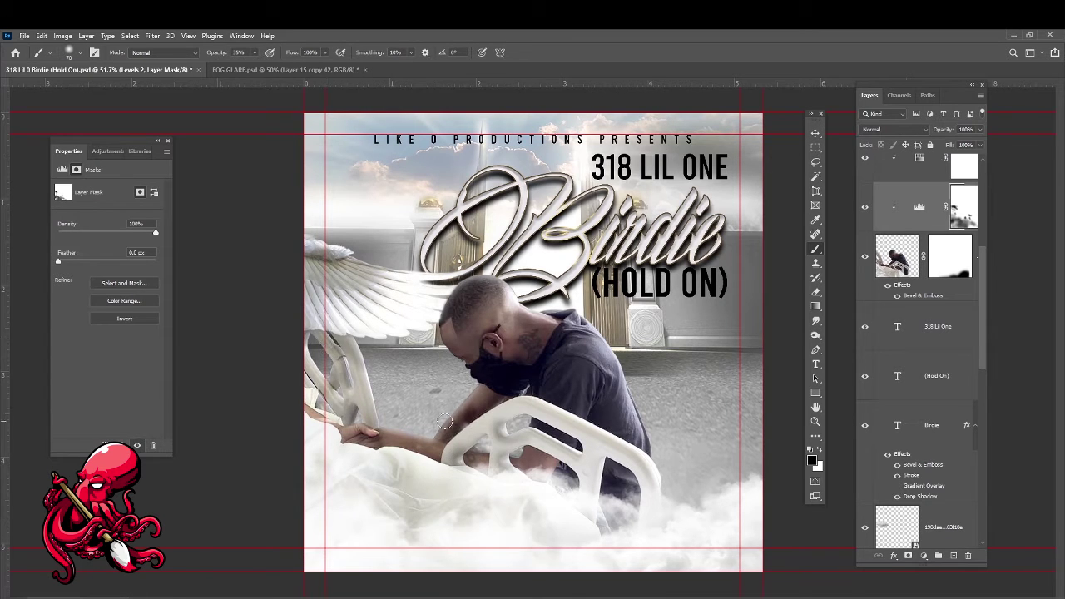
{"action": "scroll", "coordinate": [347, 366], "scroll_direction": "down", "scroll_amount": 1}
{"action": "key", "text": "p"}
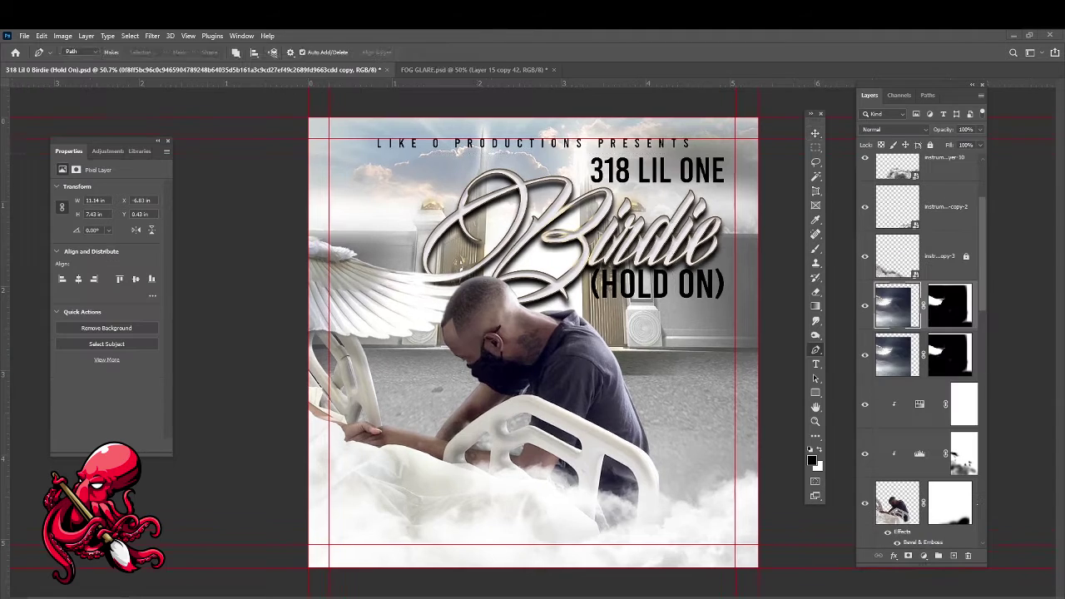
{"action": "scroll", "coordinate": [337, 314], "scroll_direction": "up", "scroll_amount": 13}
{"action": "right_click", "coordinate": [953, 304]}
{"action": "left_click", "coordinate": [969, 326]}
Trace the wing's outline feather by feather with the Pen tool
{"action": "left_click_drag", "start_coordinate": [241, 367], "coordinate": [275, 366]}
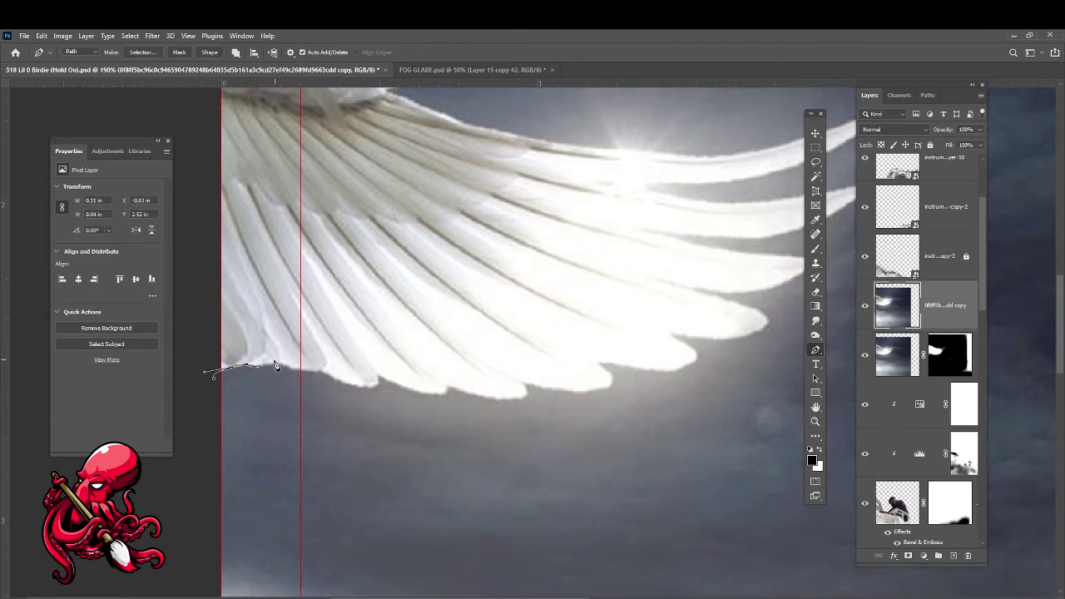
{"action": "left_click_drag", "start_coordinate": [700, 298], "coordinate": [606, 392]}
{"action": "left_click", "coordinate": [597, 381]}
{"action": "left_click", "coordinate": [713, 353]}
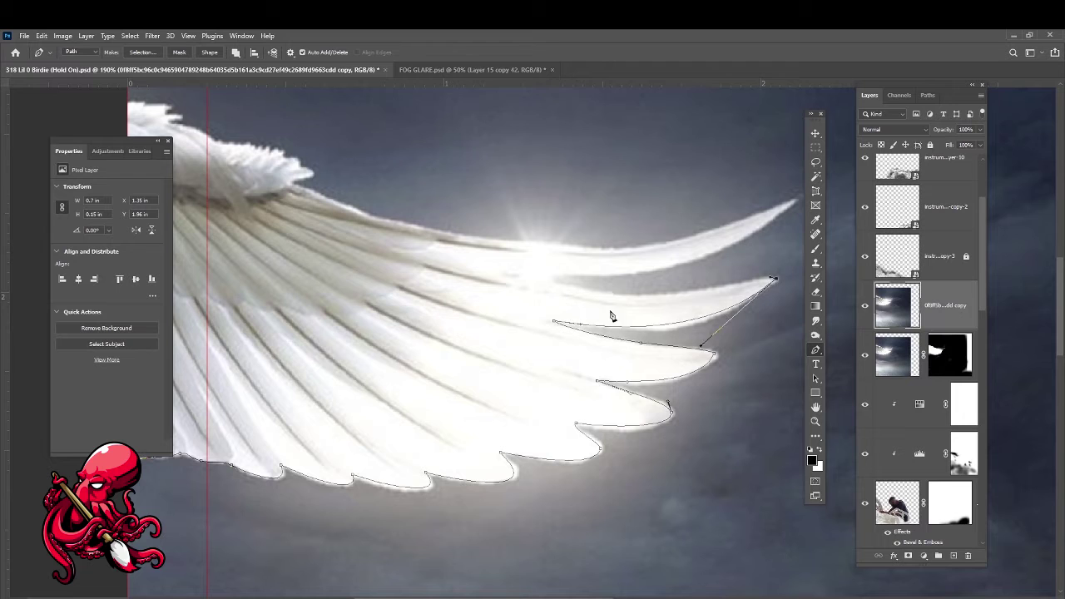
{"action": "left_click", "coordinate": [548, 274]}
{"action": "left_click_drag", "start_coordinate": [719, 268], "coordinate": [656, 416]}
{"action": "left_click", "coordinate": [312, 366]}
{"action": "left_click_drag", "start_coordinate": [255, 341], "coordinate": [426, 372]}
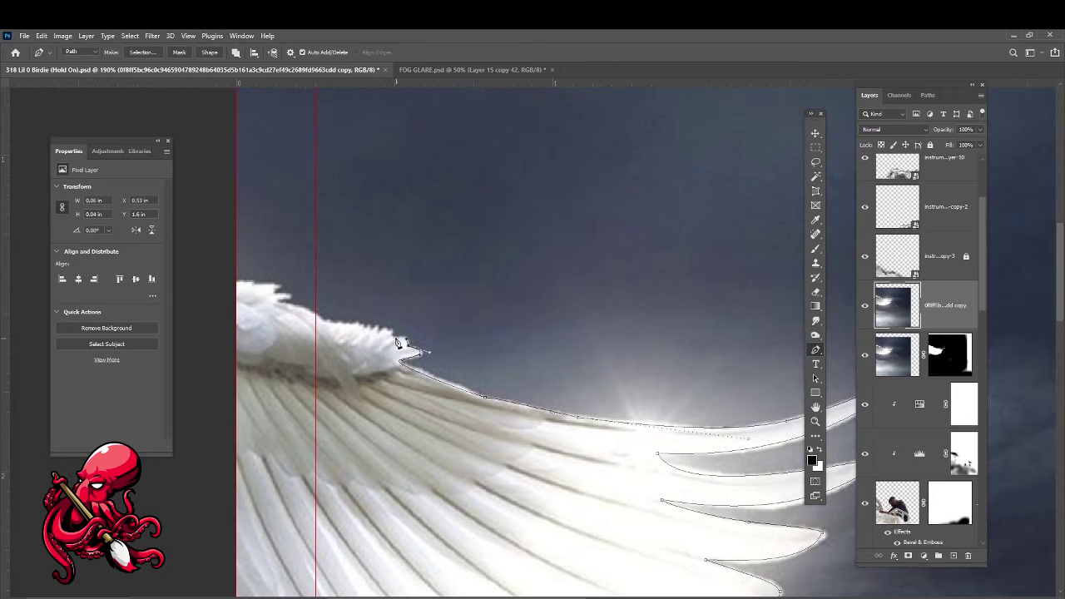
{"action": "scroll", "coordinate": [398, 343], "scroll_direction": "up", "scroll_amount": 3}
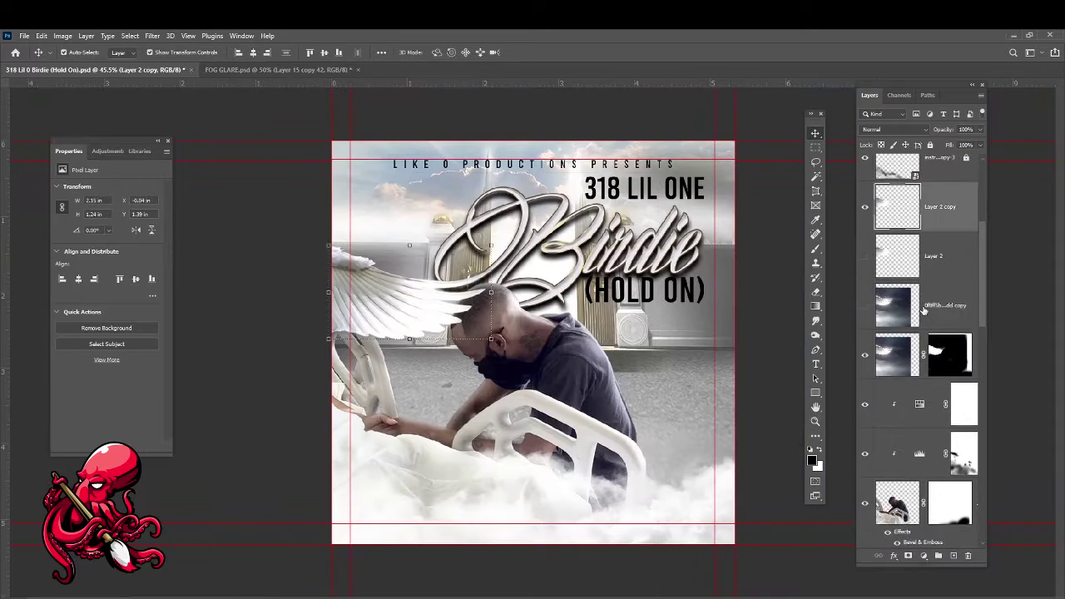
Rotate the wing slightly and move it beside the kneeling man
{"action": "left_click_drag", "start_coordinate": [503, 350], "coordinate": [502, 338]}
{"action": "left_click_drag", "start_coordinate": [415, 385], "coordinate": [396, 352]}
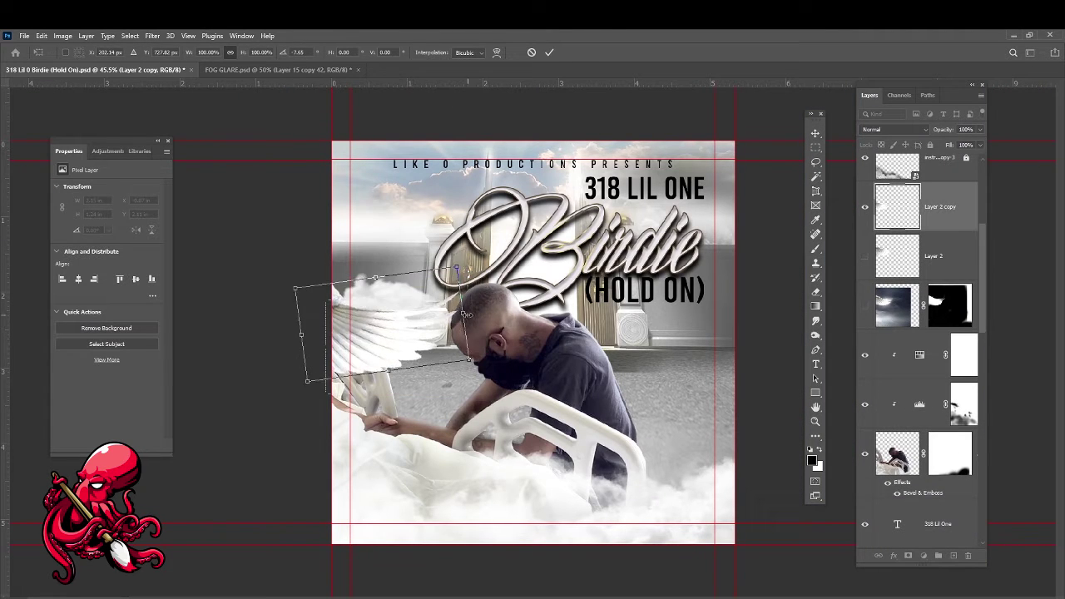
{"action": "left_click_drag", "start_coordinate": [467, 314], "coordinate": [445, 337]}
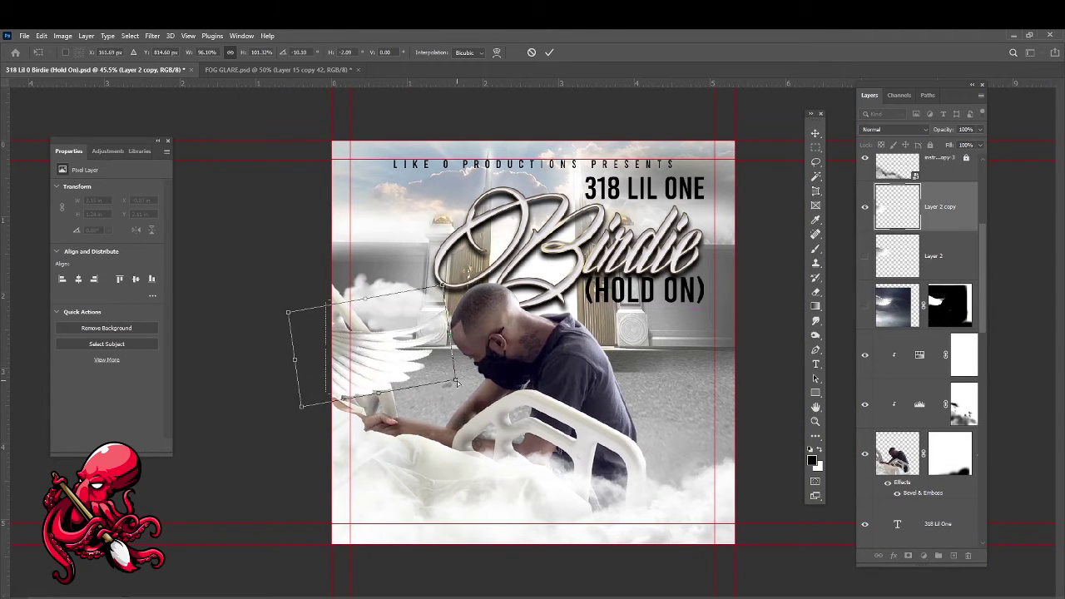
{"action": "key", "text": "Return"}
{"action": "key", "text": "ctrl+plus"}
{"action": "left_click_drag", "start_coordinate": [386, 379], "coordinate": [391, 378]}
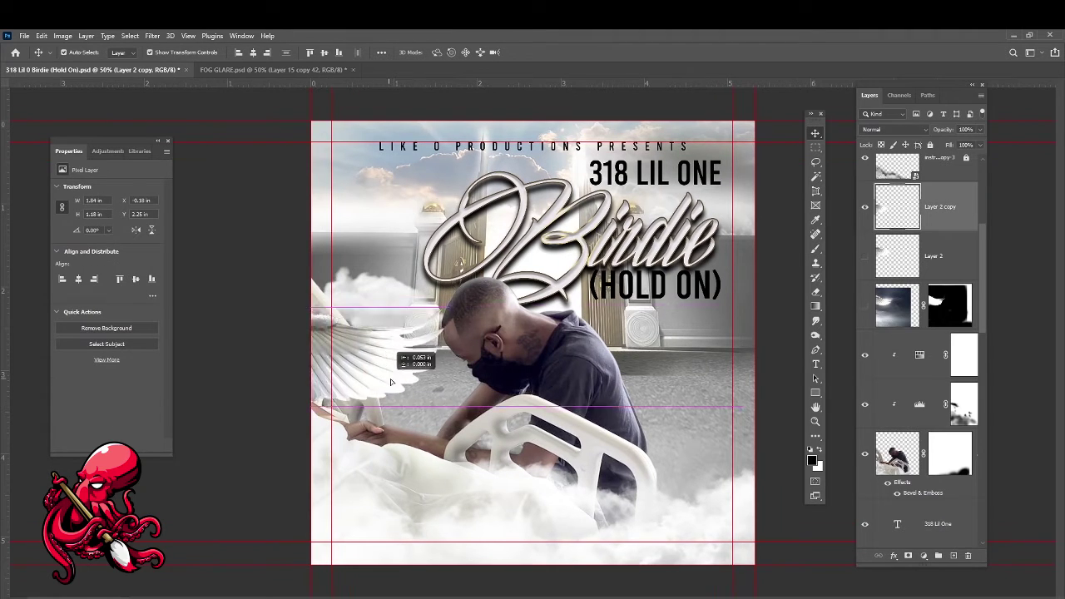
Hide the wing copy, mask the original Layer 2 wing to hide a spot, then duplicate it
{"action": "left_click", "coordinate": [865, 207]}
{"action": "left_click", "coordinate": [865, 256]}
{"action": "left_click", "coordinate": [932, 255]}
{"action": "left_click", "coordinate": [907, 555]}
{"action": "key", "text": "b"}
{"action": "left_click", "coordinate": [460, 341]}
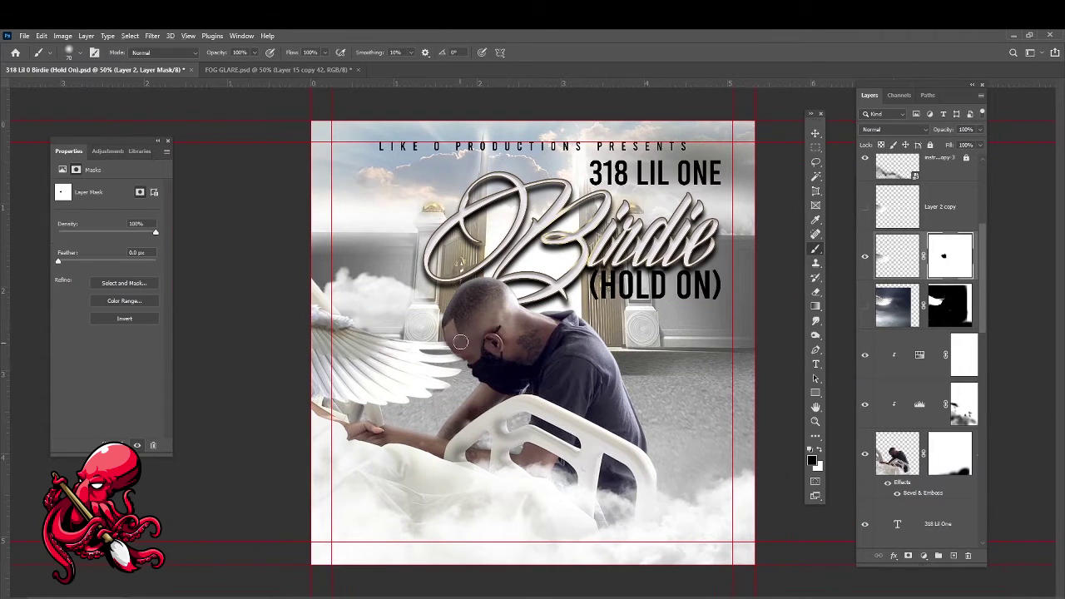
{"action": "scroll", "coordinate": [460, 341], "scroll_direction": "down", "scroll_amount": 2}
{"action": "key", "text": "ctrl+j"}
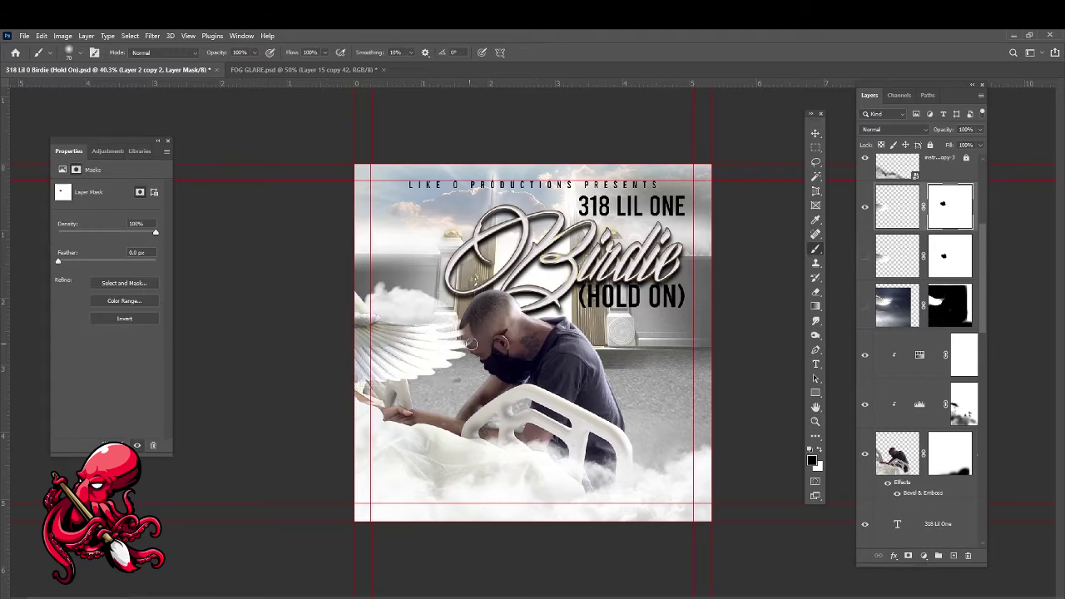
{"action": "scroll", "coordinate": [471, 343], "scroll_direction": "up", "scroll_amount": 4}
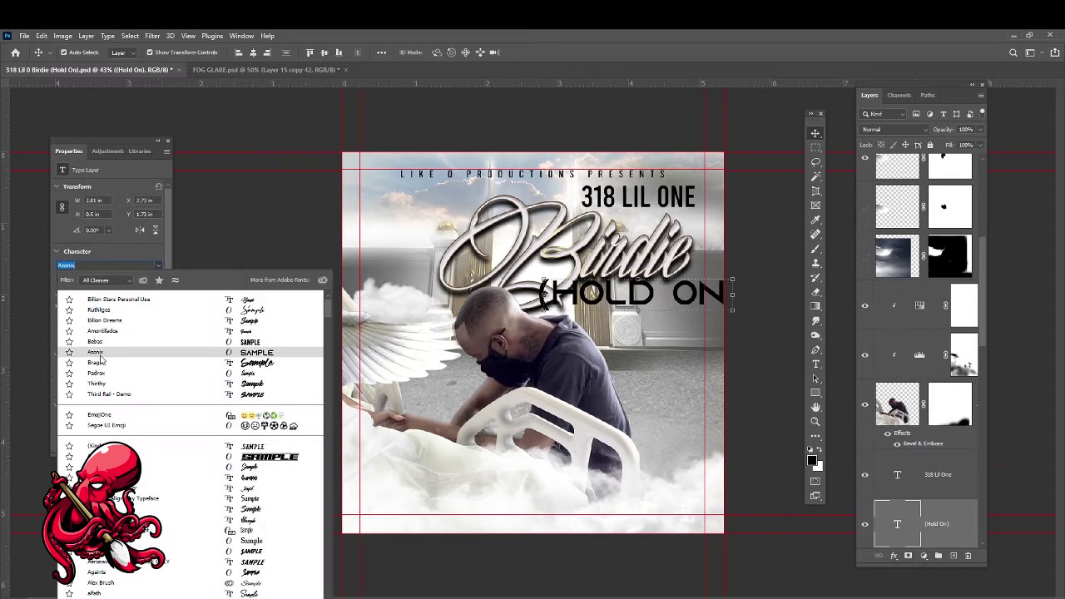
Try several fonts on (Hold On), including Love Nature, and settle on a hand-drawn grunge font
{"action": "scroll", "coordinate": [108, 400], "scroll_direction": "down", "scroll_amount": 5}
{"action": "type", "text": "Nuvel"}
{"action": "key", "text": "BackSpace"}
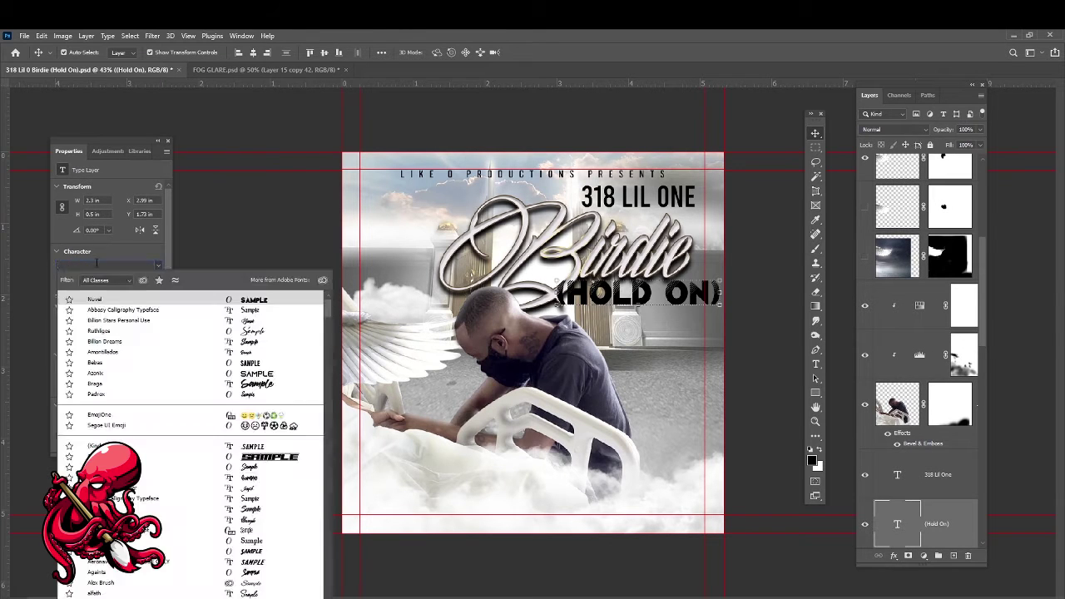
{"action": "left_click", "coordinate": [237, 303]}
{"action": "right_click", "coordinate": [777, 273]}
{"action": "scroll", "coordinate": [952, 256], "scroll_direction": "down", "scroll_amount": 5}
{"action": "scroll", "coordinate": [952, 256], "scroll_direction": "down", "scroll_amount": 5}
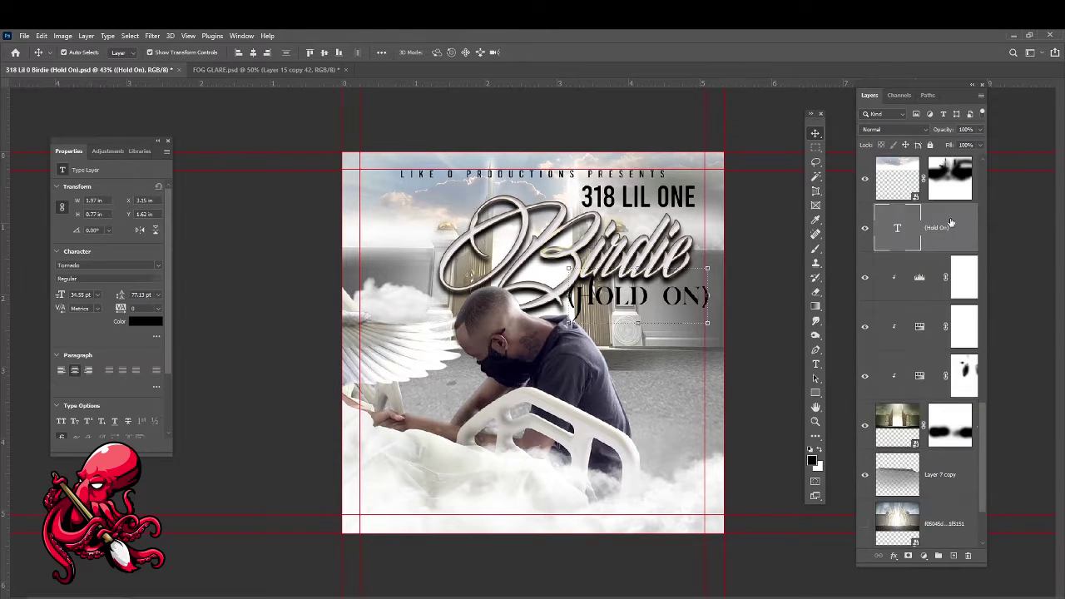
{"action": "left_click", "coordinate": [109, 264]}
{"action": "scroll", "coordinate": [192, 433], "scroll_direction": "down", "scroll_amount": 5}
{"action": "left_click", "coordinate": [127, 307]}
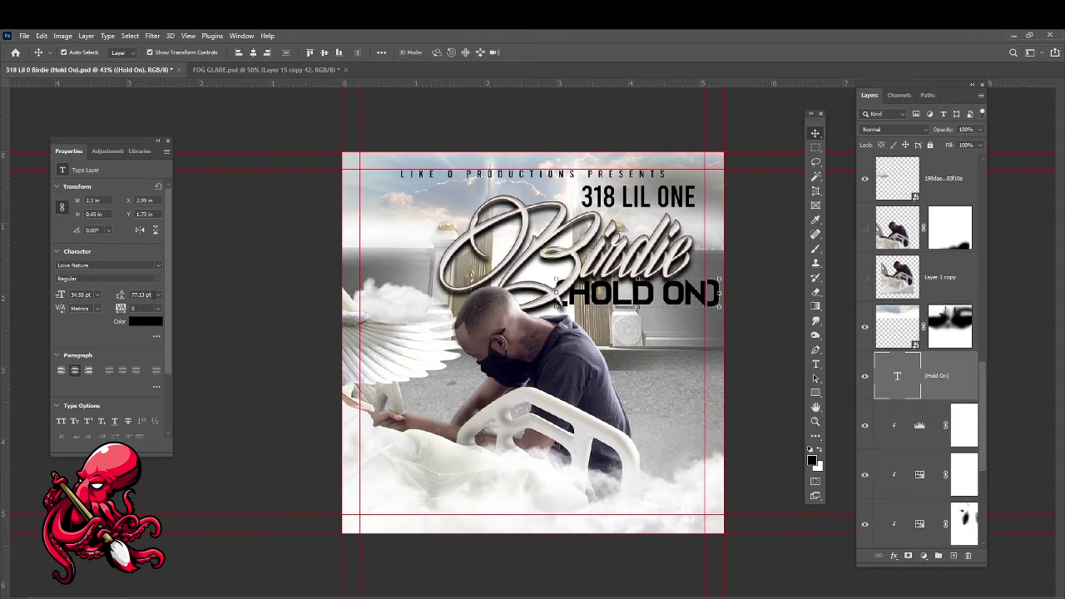
{"action": "left_click", "coordinate": [158, 265]}
{"action": "scroll", "coordinate": [191, 432], "scroll_direction": "down", "scroll_amount": 8}
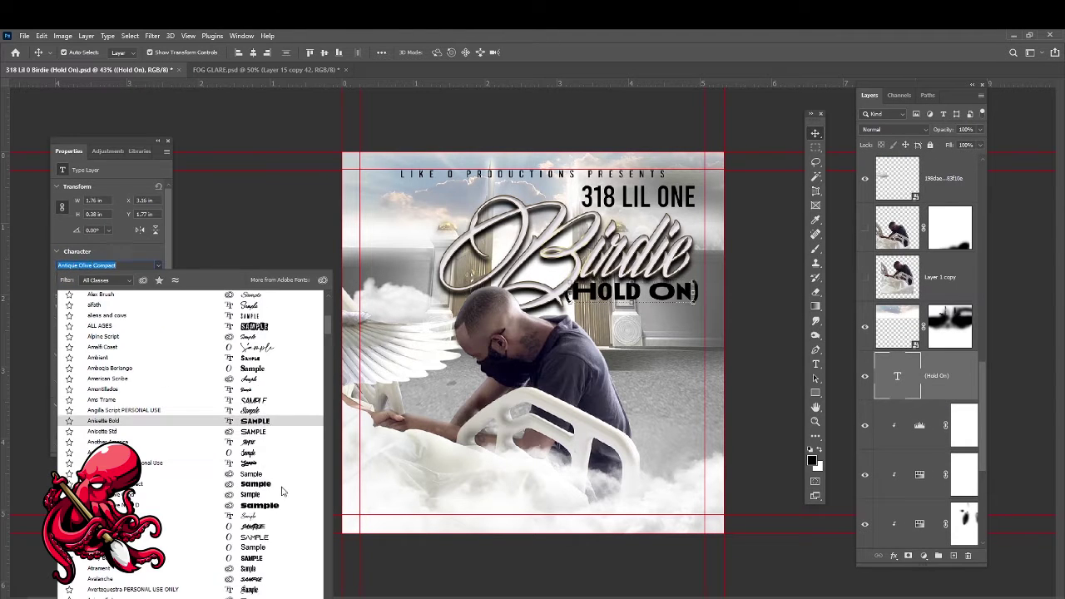
{"action": "left_click", "coordinate": [125, 435]}
{"action": "left_click", "coordinate": [730, 358]}
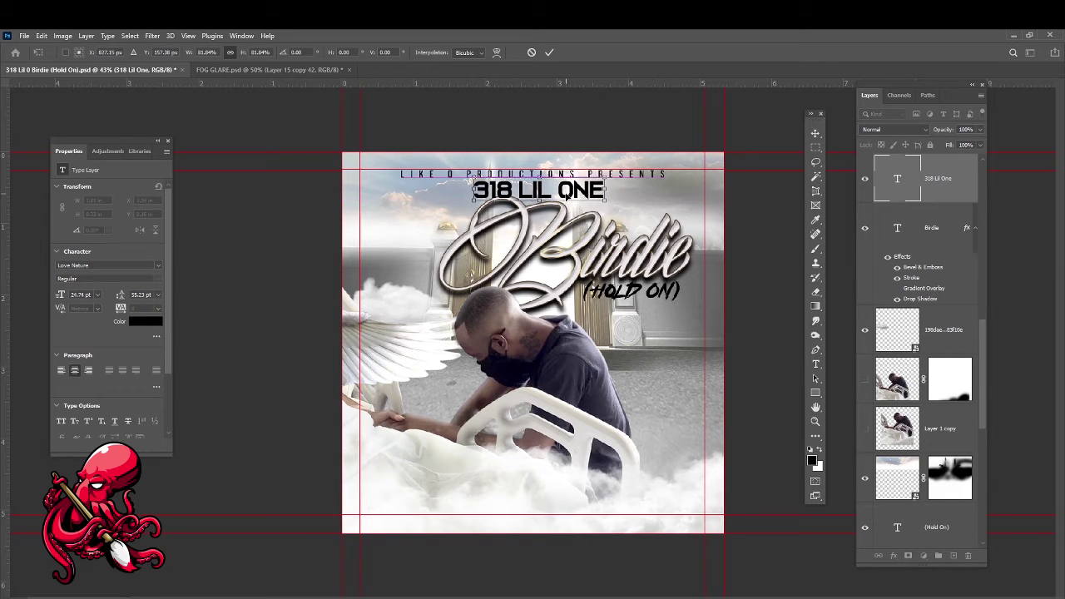
Commit the enlarged 318 LIL ONE, tuck (Hold On) under Birdie, then select Birdie to resize
{"action": "key", "text": "Return"}
{"action": "left_click", "coordinate": [641, 122]}
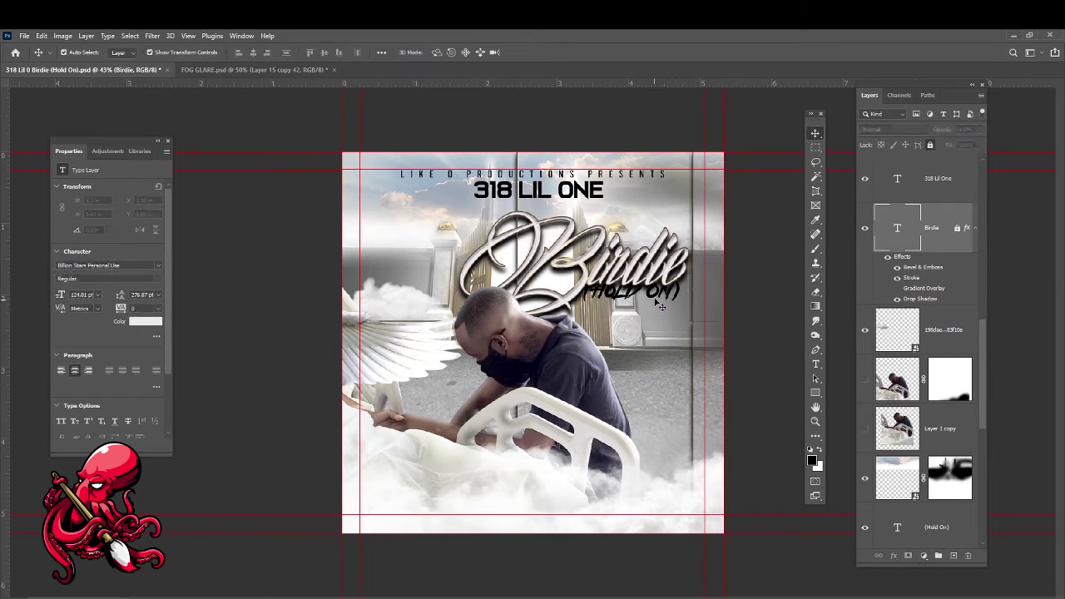
{"action": "key", "text": "ctrl+t"}
{"action": "left_click_drag", "start_coordinate": [676, 303], "coordinate": [682, 306]}
{"action": "key", "text": "Return"}
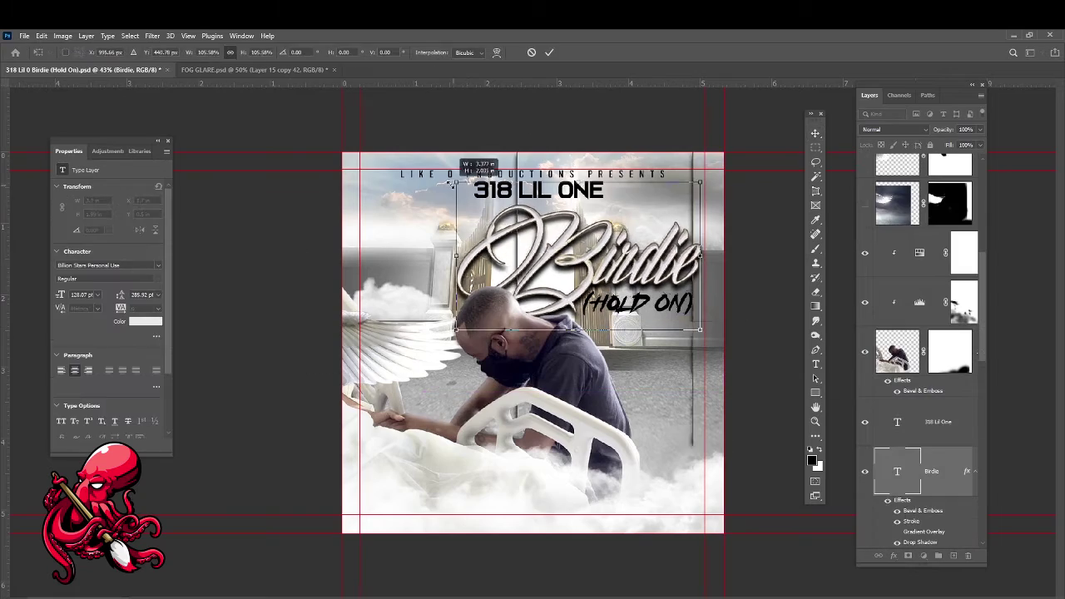
{"action": "left_click", "coordinate": [274, 259]}
{"action": "key", "text": "ctrl+0"}
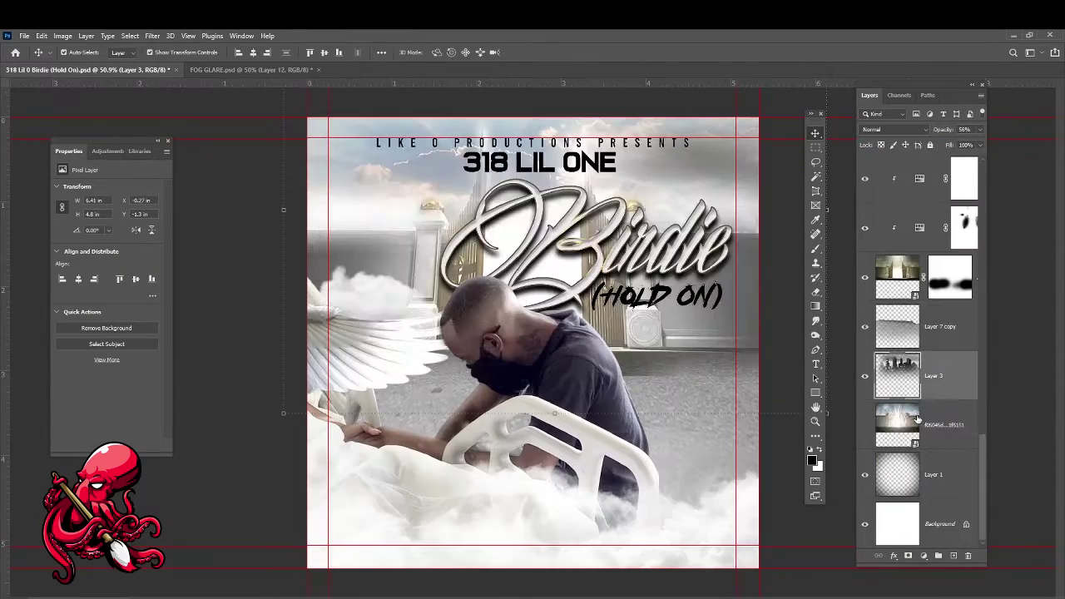
Mask away the top of Layer 3 and nudge the copied glow layer into place
{"action": "left_click_drag", "start_coordinate": [466, 166], "coordinate": [758, 200]}
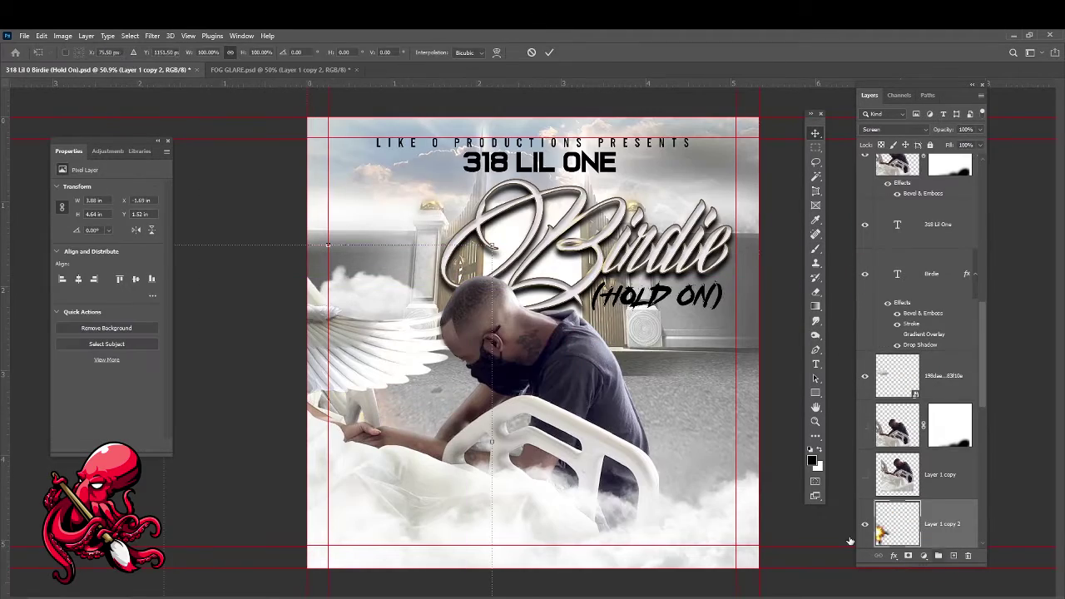
{"action": "left_click_drag", "start_coordinate": [312, 249], "coordinate": [326, 252]}
{"action": "key", "text": "Return"}
{"action": "left_click", "coordinate": [24, 36]}
Place the blue rose image as an embedded layer and scale it down
{"action": "left_click", "coordinate": [83, 247]}
{"action": "double_click", "coordinate": [597, 117]}
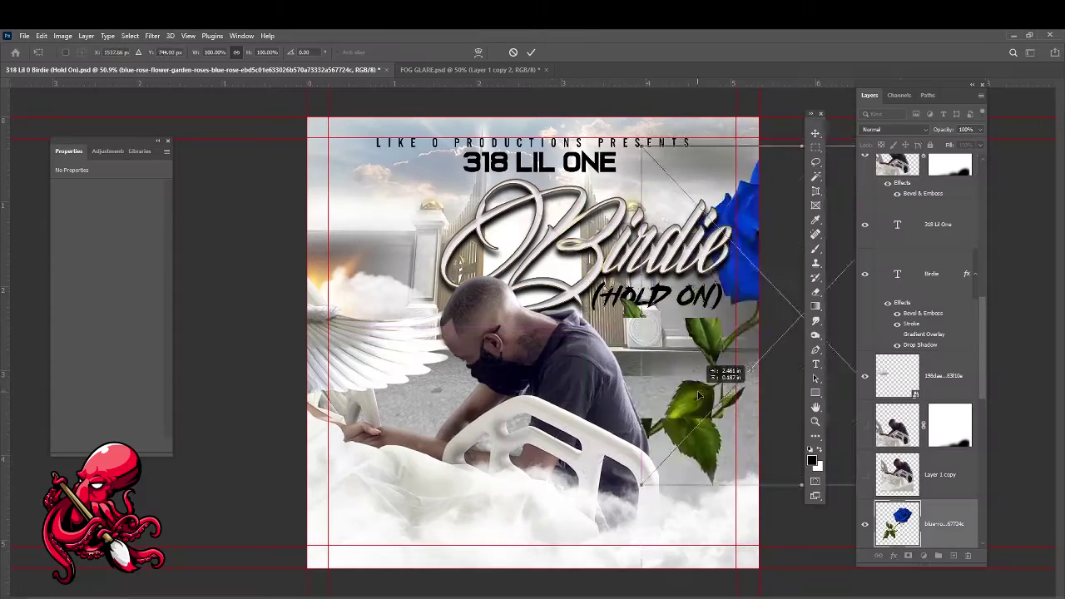
{"action": "mouse_move", "coordinate": [399, 533]}
{"action": "left_mouse_down"}
{"action": "mouse_move", "coordinate": [370, 570]}
{"action": "mouse_move", "coordinate": [632, 465]}
{"action": "mouse_move", "coordinate": [682, 358]}
{"action": "left_mouse_up"}
{"action": "key", "text": "Return"}
Mask out the rose leaves beside (HOLD ON) and darken the rose with a clipped Hue/Saturation
{"action": "key", "text": "b"}
{"action": "left_click", "coordinate": [908, 555]}
{"action": "key", "text": "bracketleft"}
{"action": "key", "text": "bracketleft"}
{"action": "key", "text": "bracketleft"}
{"action": "key", "text": "bracketleft"}
{"action": "key", "text": "bracketleft"}
{"action": "key", "text": "bracketleft"}
{"action": "key", "text": "bracketleft"}
{"action": "left_click_drag", "start_coordinate": [732, 283], "coordinate": [749, 303]}
{"action": "left_click", "coordinate": [924, 555]}
{"action": "left_click", "coordinate": [940, 349]}
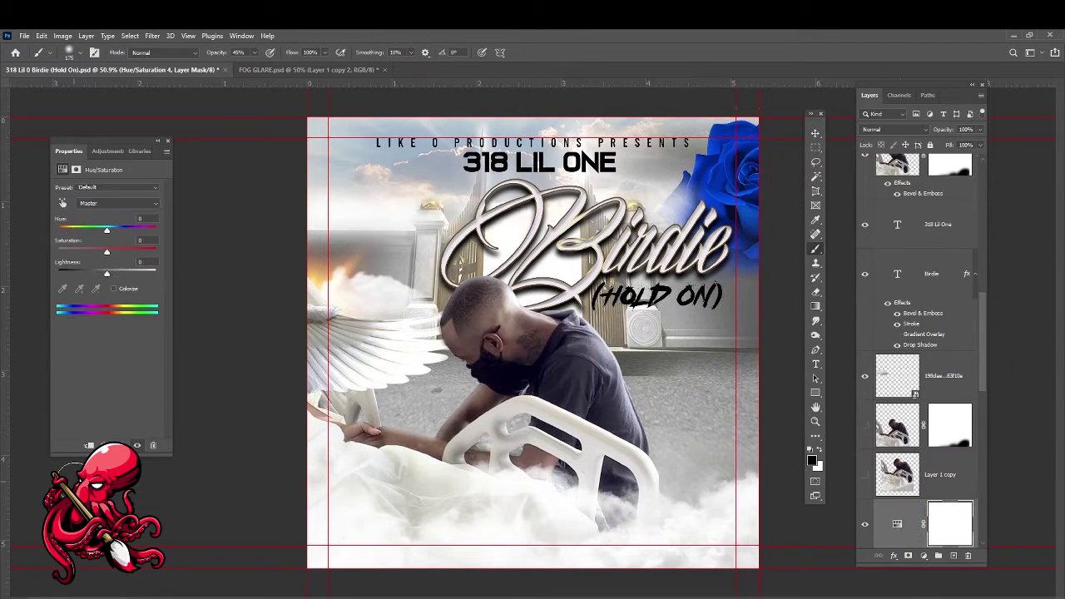
{"action": "left_click_drag", "start_coordinate": [106, 251], "coordinate": [85, 272]}
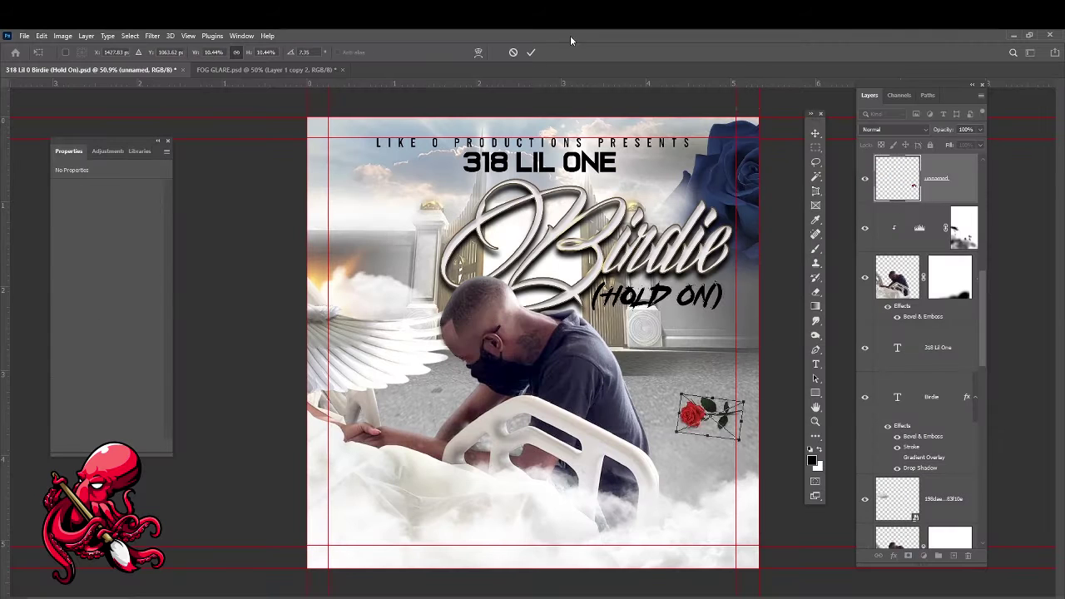
Rotate the red rose about 18 degrees and move it beside the man's hand
{"action": "left_click_drag", "start_coordinate": [461, 486], "coordinate": [481, 480]}
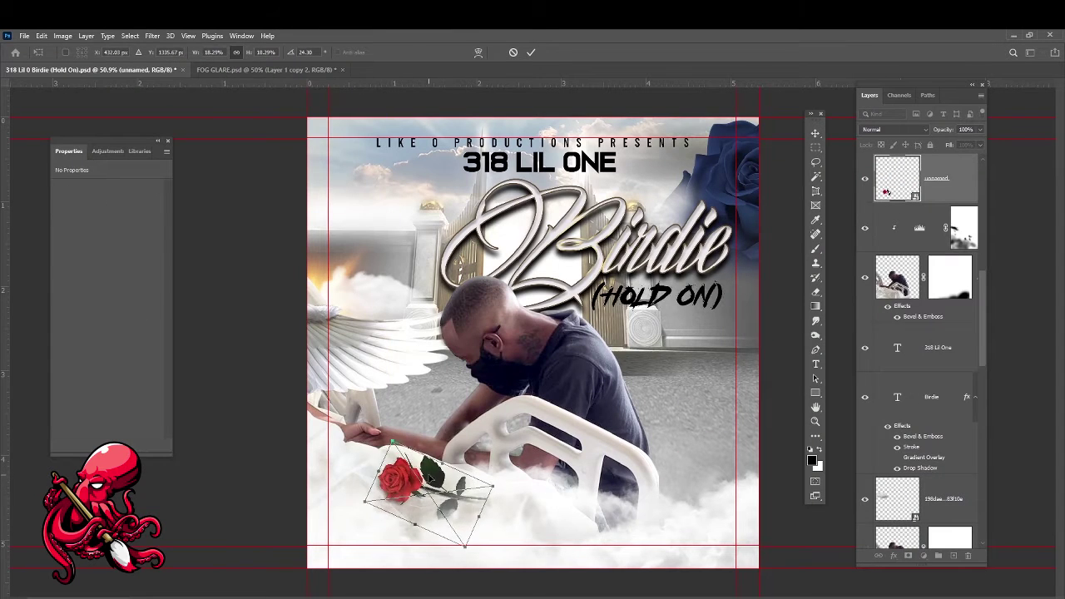
{"action": "key", "text": "Return"}
{"action": "left_click_drag", "start_coordinate": [363, 459], "coordinate": [297, 439]}
{"action": "scroll", "coordinate": [297, 439], "scroll_direction": "up", "scroll_amount": 5}
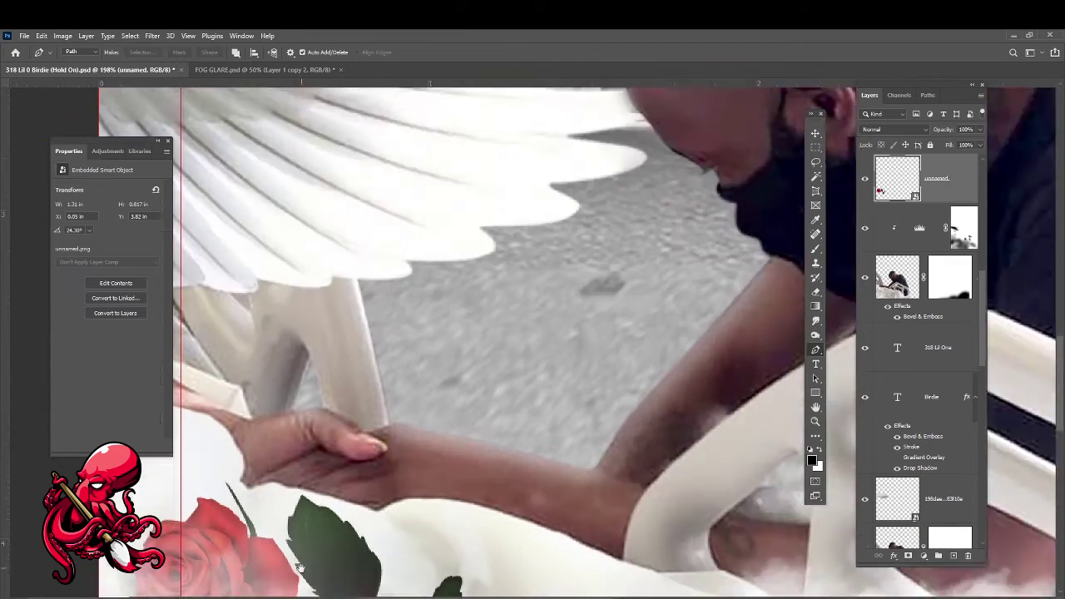
Outline a rose leaf with the Pen, copy it to its own layer, and nudge the rose
{"action": "key", "text": "p"}
{"action": "key", "text": "ctrl+Return"}
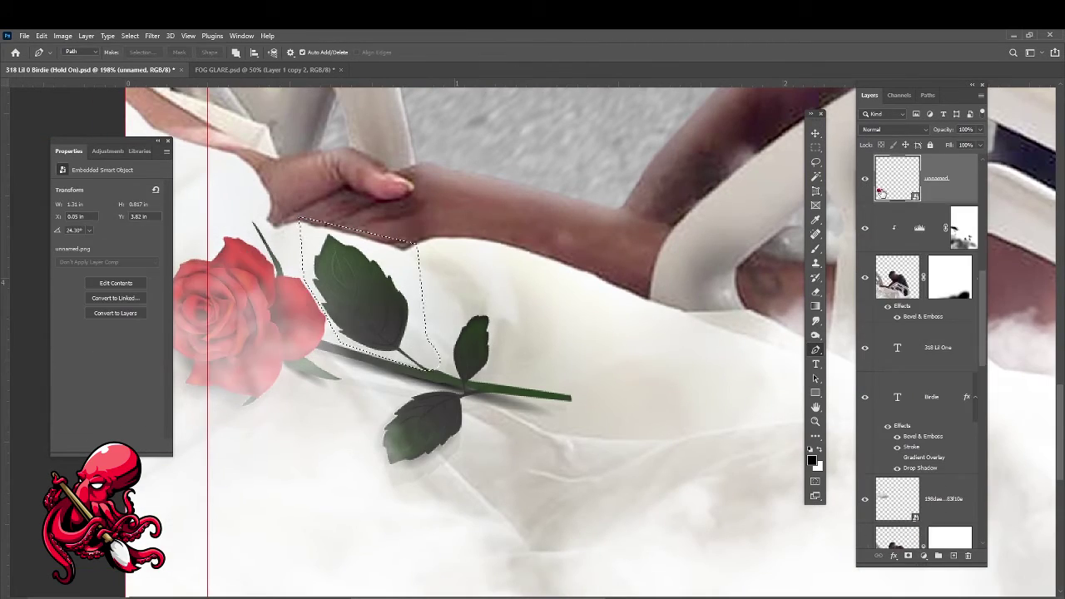
{"action": "key", "text": "ctrl+j"}
{"action": "scroll", "coordinate": [416, 480], "scroll_direction": "down", "scroll_amount": 5}
{"action": "key", "text": "v"}
{"action": "left_click_drag", "start_coordinate": [341, 447], "coordinate": [344, 435]}
{"action": "left_click", "coordinate": [245, 338]}
Give the rose layer a Drop Shadow, Bevel & Emboss with adjusted size, and Outer Glow
{"action": "double_click", "coordinate": [888, 200]}
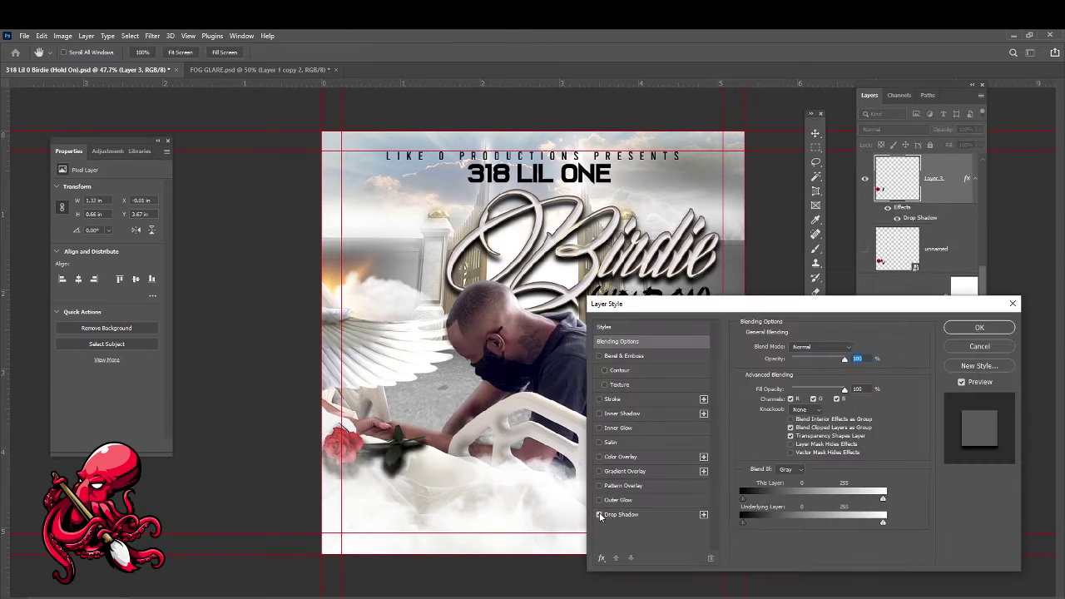
{"action": "left_click", "coordinate": [621, 514]}
{"action": "left_click", "coordinate": [624, 355]}
{"action": "left_click_drag", "start_coordinate": [800, 393], "coordinate": [795, 398]}
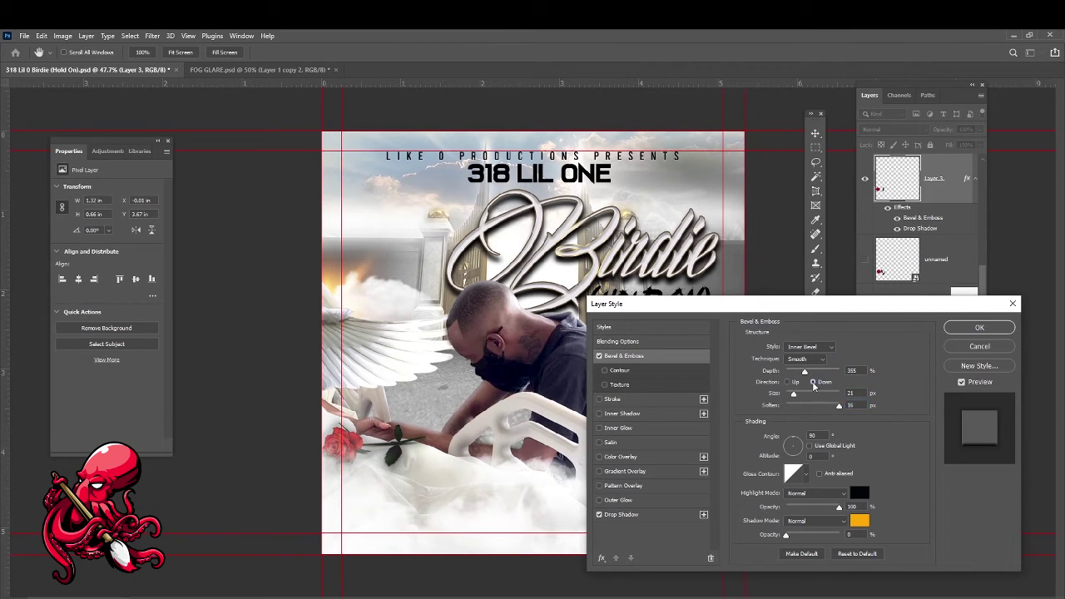
{"action": "left_click", "coordinate": [618, 499]}
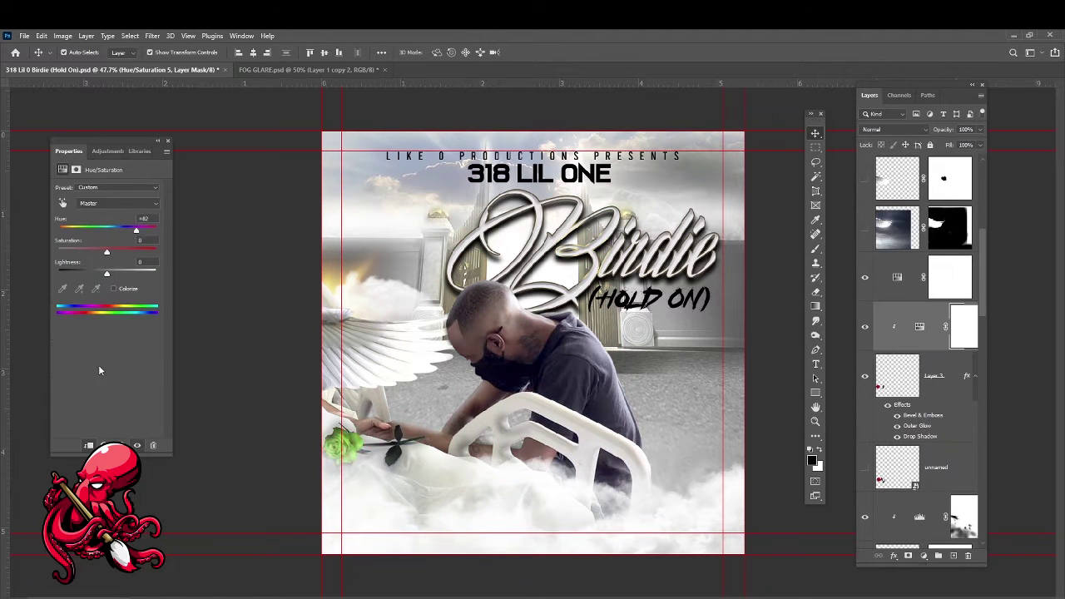
Add a new Hue/Saturation adjustment and start masking it off the man at full opacity
{"action": "left_click", "coordinate": [921, 282]}
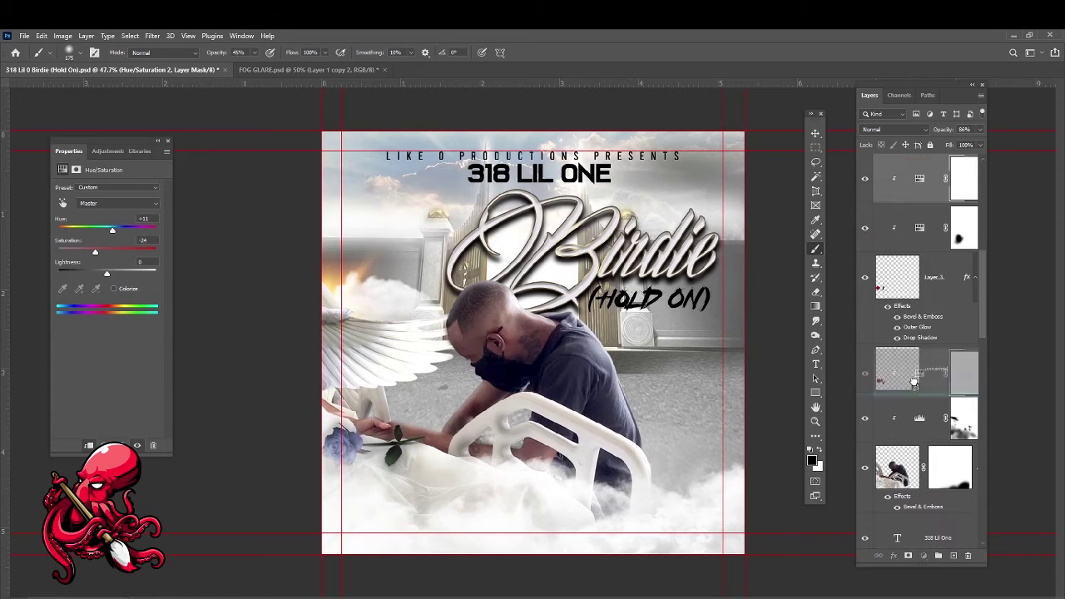
{"action": "scroll", "coordinate": [432, 329], "scroll_direction": "up", "scroll_amount": 1}
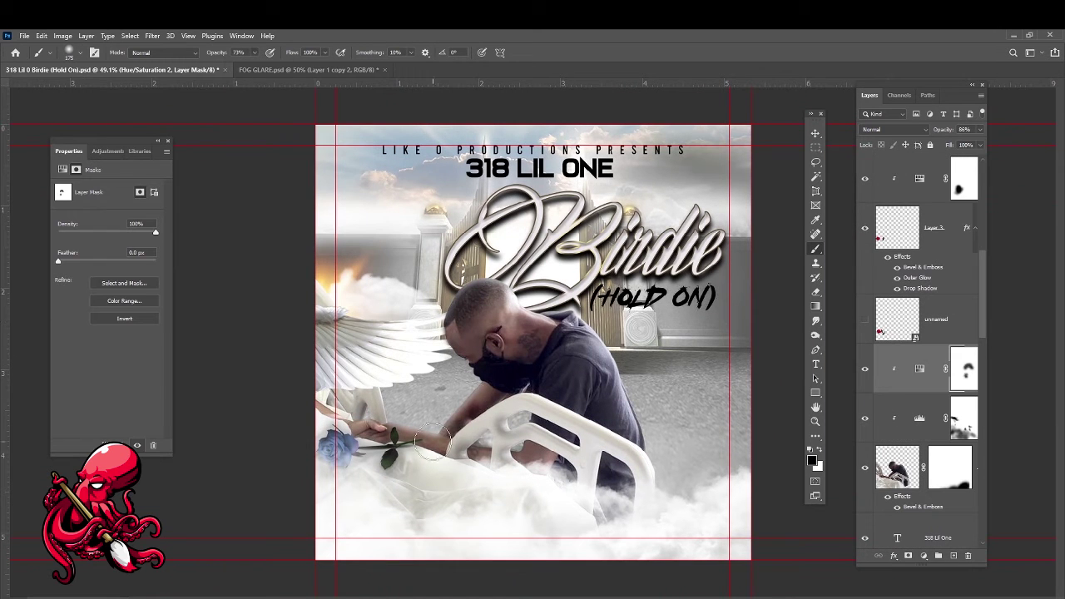
{"action": "left_click", "coordinate": [923, 555]}
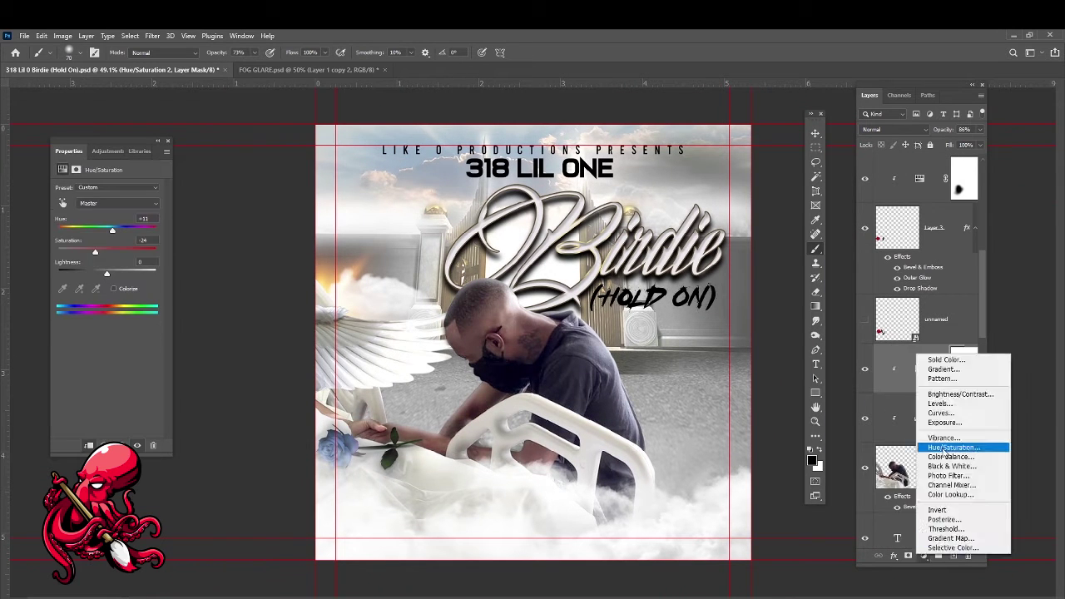
{"action": "left_click", "coordinate": [951, 444]}
{"action": "key", "text": "0"}
{"action": "mouse_move", "coordinate": [625, 435]}
{"action": "left_mouse_down"}
{"action": "mouse_move", "coordinate": [561, 350]}
{"action": "mouse_move", "coordinate": [581, 452]}
{"action": "mouse_move", "coordinate": [682, 406]}
{"action": "left_mouse_up"}
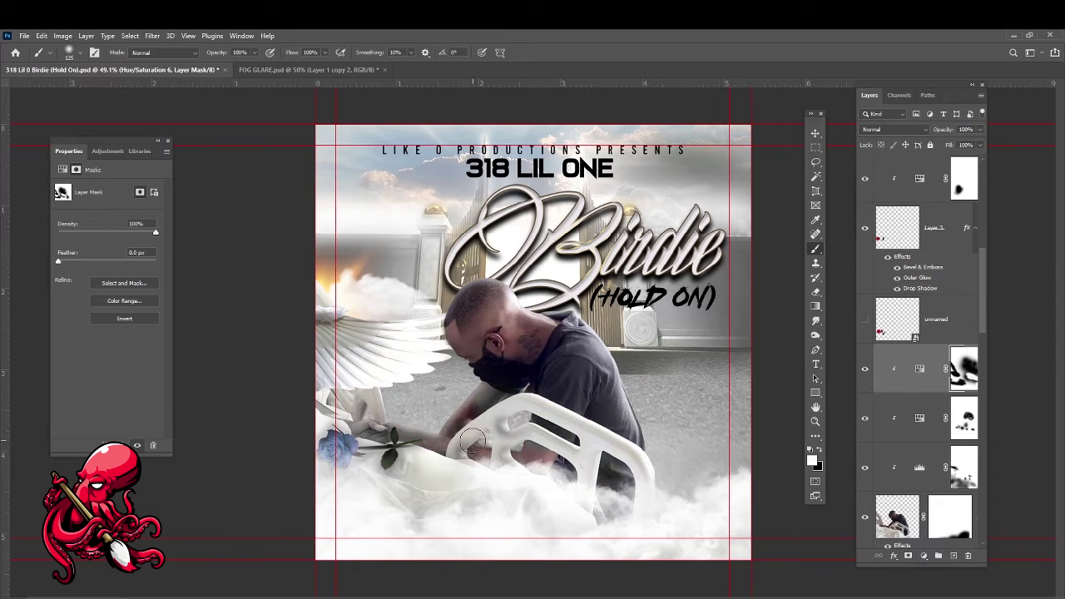
Refine the mask at lower brush opacity, then move the glow layer toward the top right
{"action": "key", "text": "x"}
{"action": "key", "text": "x"}
{"action": "key", "text": "4"}
{"action": "key", "text": "6"}
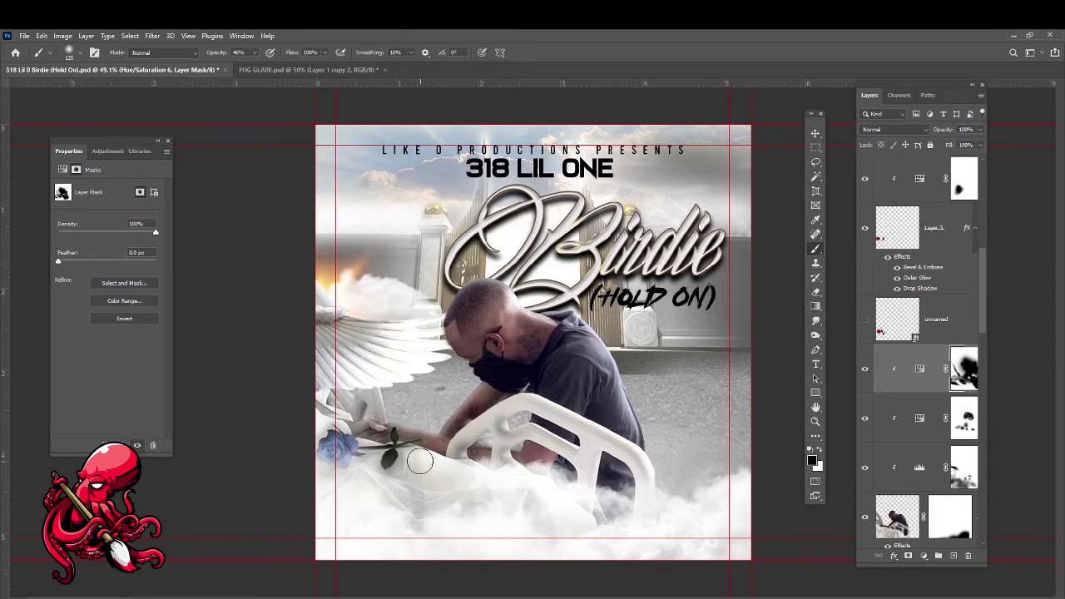
{"action": "key", "text": "v"}
{"action": "mouse_move", "coordinate": [618, 514]}
{"action": "left_mouse_down"}
{"action": "mouse_move", "coordinate": [588, 167]}
{"action": "mouse_move", "coordinate": [715, 158]}
{"action": "left_mouse_up"}
Place another cloud image as an embedded layer and blend it in Screen mode
{"action": "left_click", "coordinate": [24, 35]}
{"action": "left_click", "coordinate": [125, 204]}
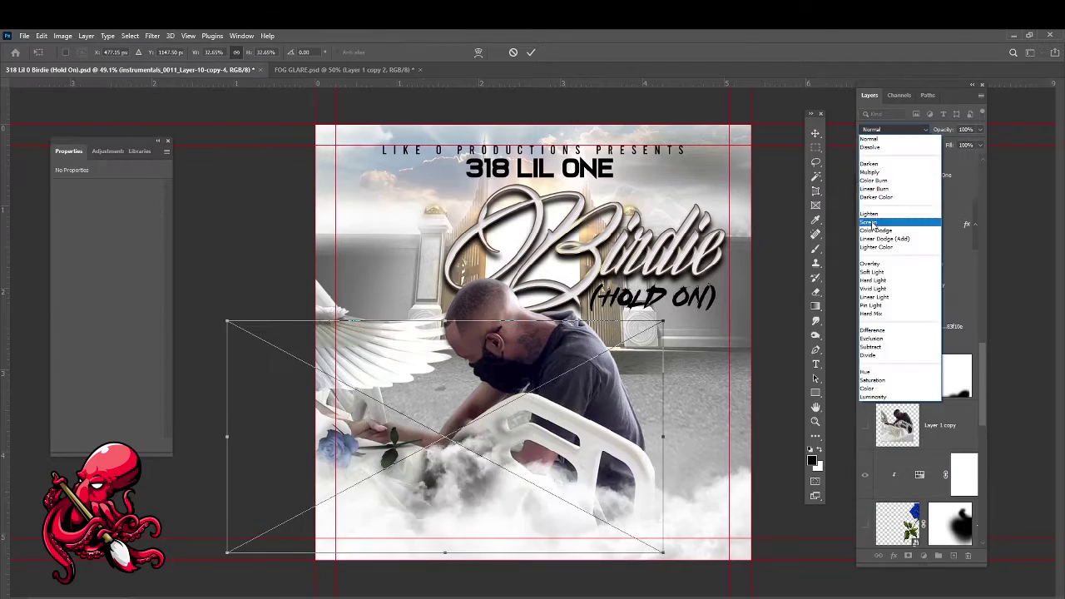
{"action": "left_click", "coordinate": [868, 223]}
{"action": "key", "text": "Return"}
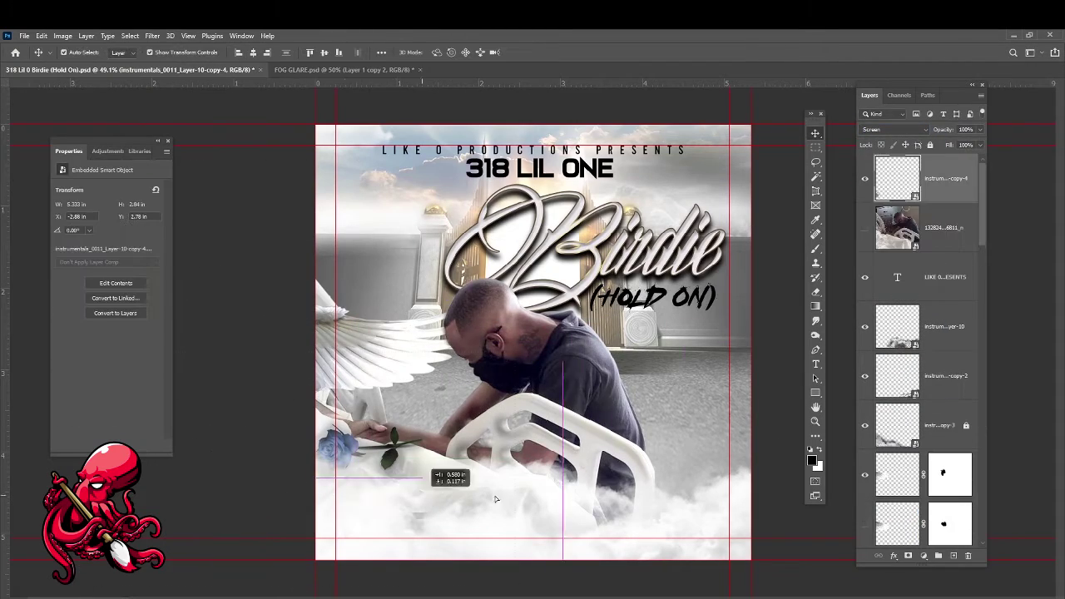
{"action": "left_click", "coordinate": [246, 368]}
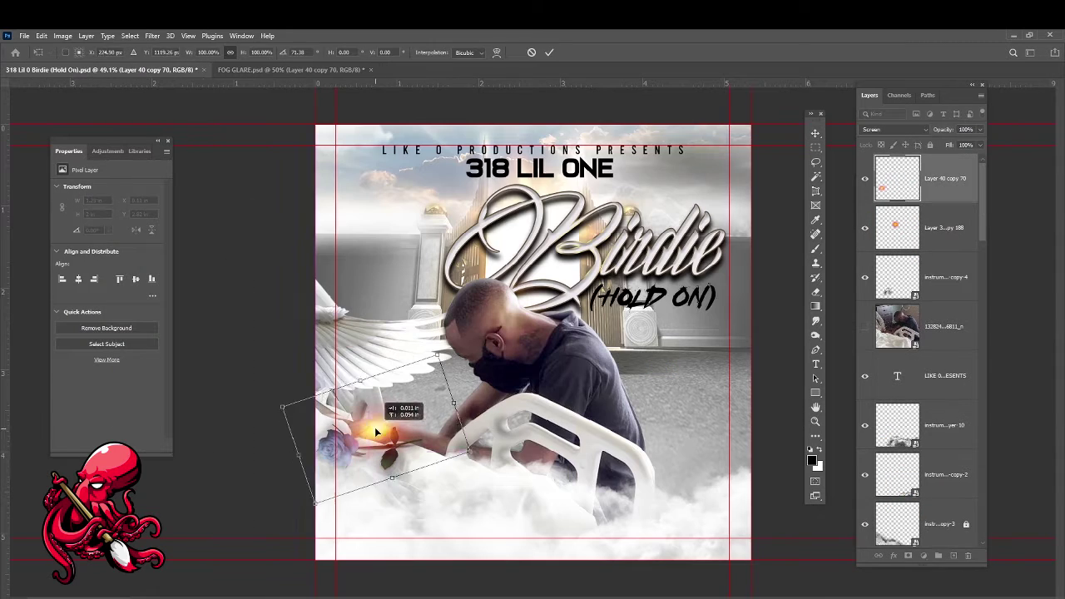
Commit the flare layer, clip it to the man's photo, then delete it
{"action": "key", "text": "Return"}
{"action": "key", "text": "ctrl+["}
{"action": "key", "text": "ctrl+["}
{"action": "key", "text": "ctrl+["}
{"action": "key", "text": "ctrl+["}
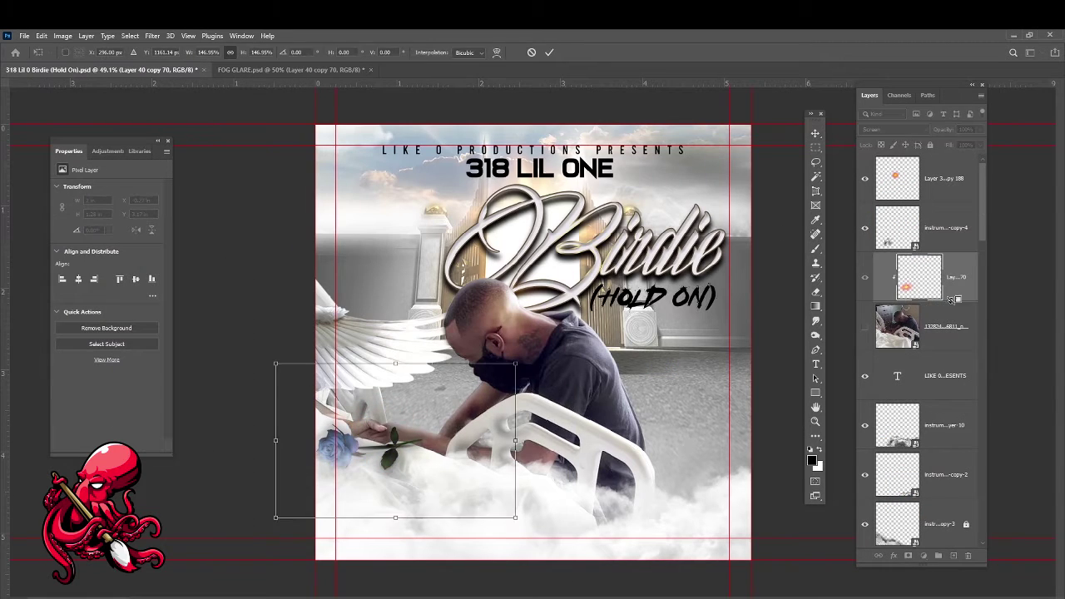
{"action": "left_click", "coordinate": [895, 128]}
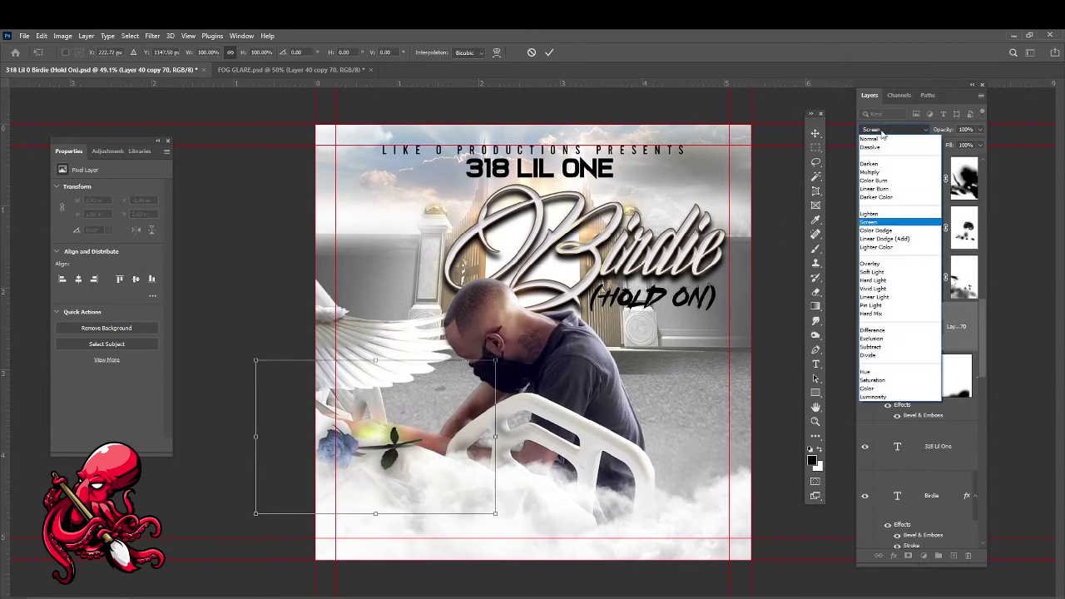
{"action": "key", "text": "Escape"}
{"action": "key", "text": "Delete"}
Add a clipped Hue/Saturation on the man's photo, adjusting Blues hue, saturation and lightness to navy
{"action": "left_click", "coordinate": [923, 218]}
{"action": "scroll", "coordinate": [923, 204], "scroll_direction": "up", "scroll_amount": 3}
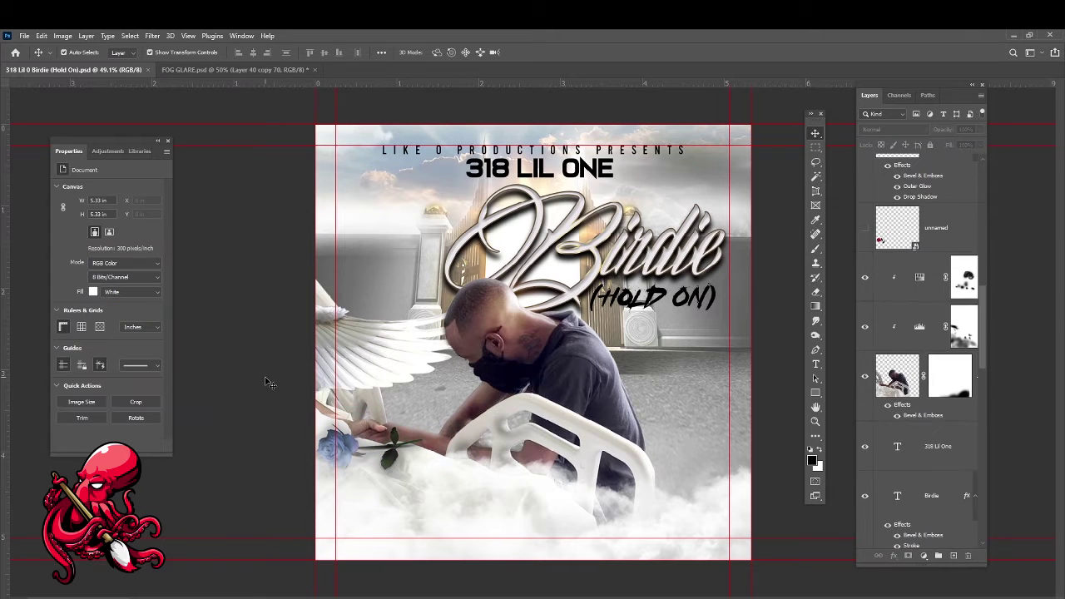
{"action": "left_click", "coordinate": [915, 467]}
{"action": "left_click", "coordinate": [923, 555]}
{"action": "left_click", "coordinate": [950, 452]}
{"action": "left_click", "coordinate": [116, 203]}
{"action": "left_click", "coordinate": [92, 263]}
{"action": "left_click_drag", "start_coordinate": [109, 229], "coordinate": [137, 251]}
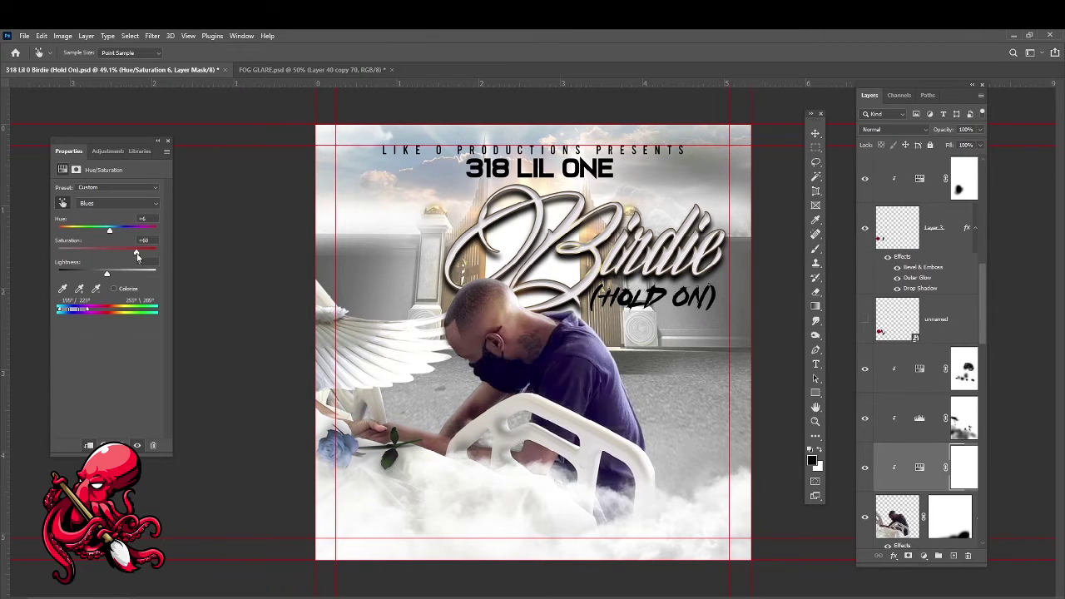
{"action": "left_click_drag", "start_coordinate": [73, 275], "coordinate": [103, 274]}
{"action": "left_click_drag", "start_coordinate": [109, 230], "coordinate": [66, 230]}
{"action": "left_click_drag", "start_coordinate": [142, 252], "coordinate": [134, 252]}
{"action": "left_click_drag", "start_coordinate": [87, 229], "coordinate": [106, 233]}
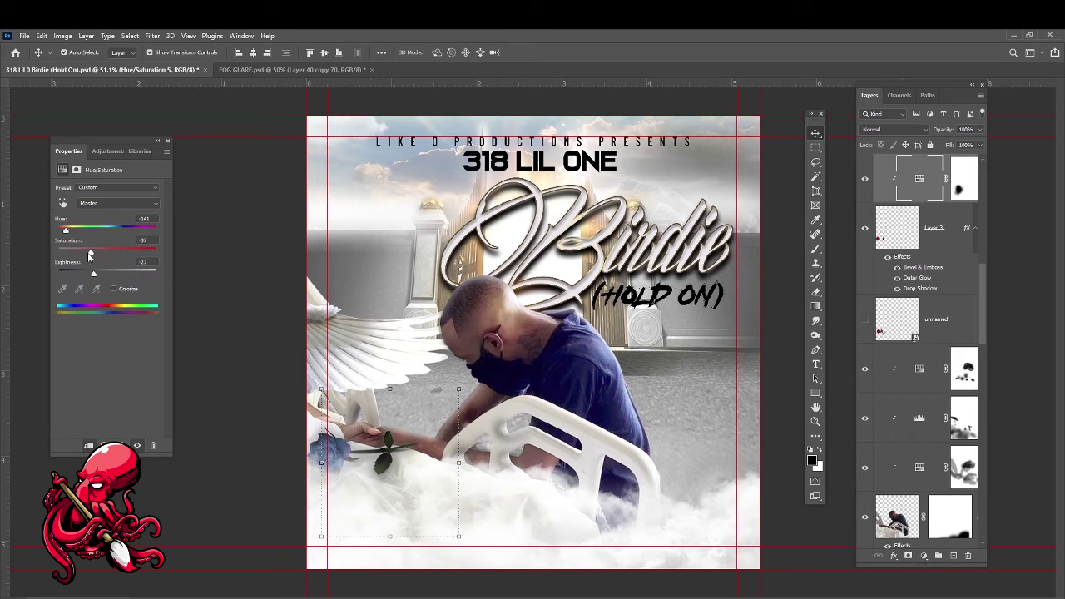
Free-transform the rose right and down, then drag a flare layer into the Birdie cover
{"action": "left_click", "coordinate": [431, 432]}
{"action": "key", "text": "ctrl+t"}
{"action": "left_click_drag", "start_coordinate": [371, 464], "coordinate": [732, 414]}
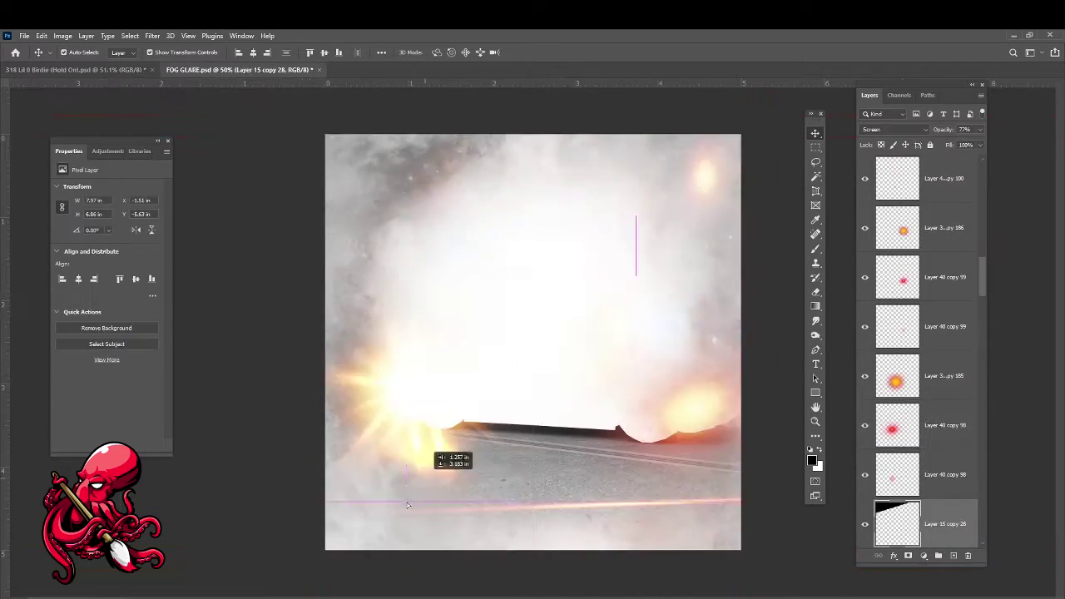
{"action": "left_click_drag", "start_coordinate": [408, 505], "coordinate": [184, 294]}
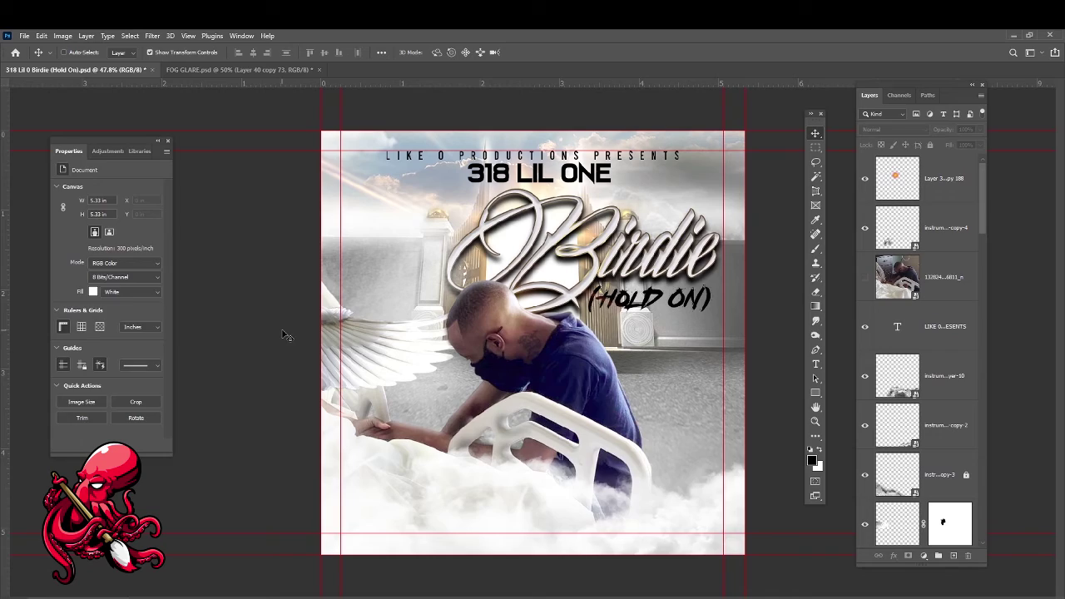
Reposition the cloud overlay, place and rotate the wing image, and rotate the Layer 10 copy clouds
{"action": "left_click_drag", "start_coordinate": [567, 454], "coordinate": [720, 478]}
{"action": "left_click", "coordinate": [305, 234]}
{"action": "left_click", "coordinate": [24, 36]}
{"action": "left_click", "coordinate": [48, 255]}
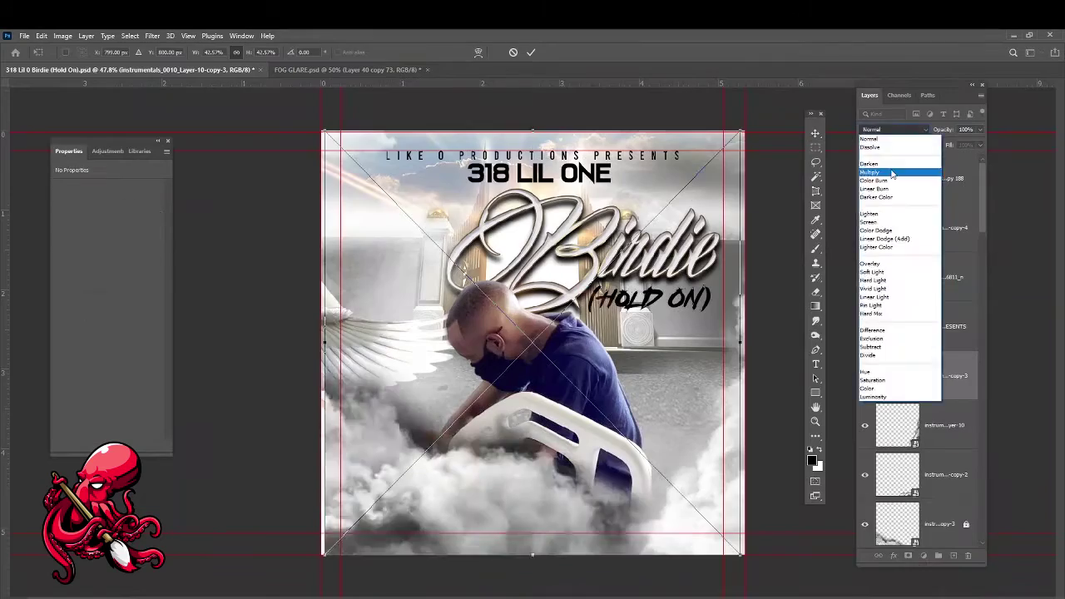
{"action": "left_click_drag", "start_coordinate": [282, 306], "coordinate": [290, 316]}
{"action": "key", "text": "Return"}
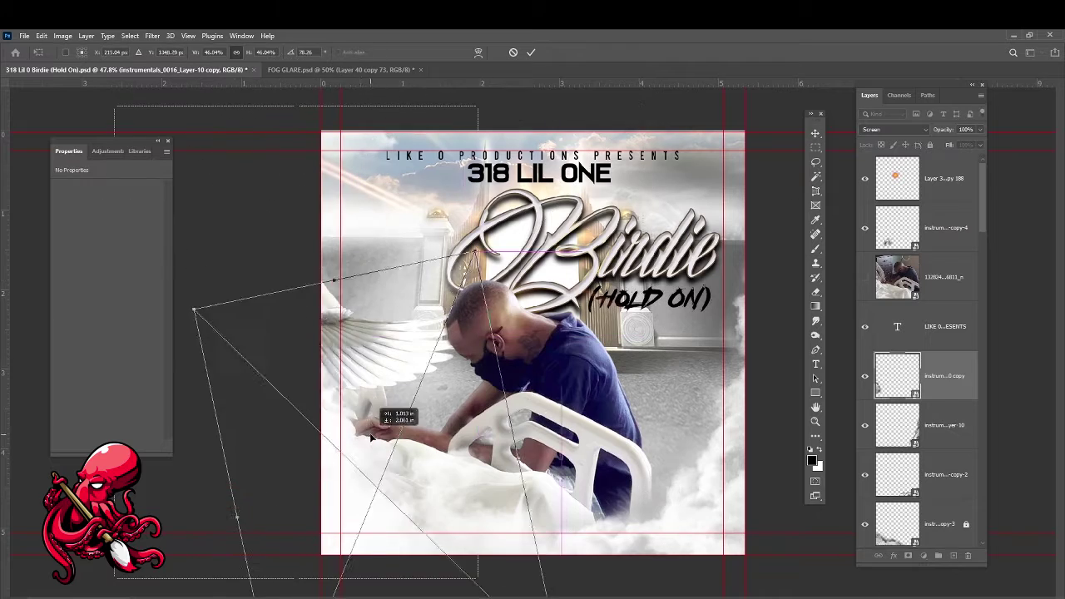
{"action": "left_click_drag", "start_coordinate": [361, 424], "coordinate": [446, 378]}
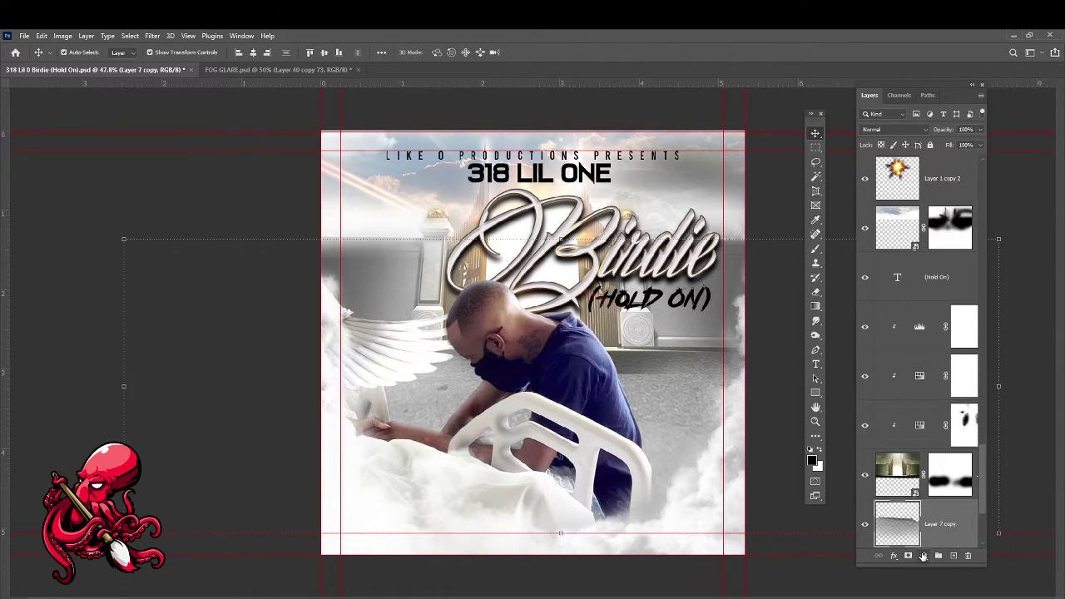
Add a Levels adjustment layer and target the salvations gate layer's mask
{"action": "left_click", "coordinate": [923, 556]}
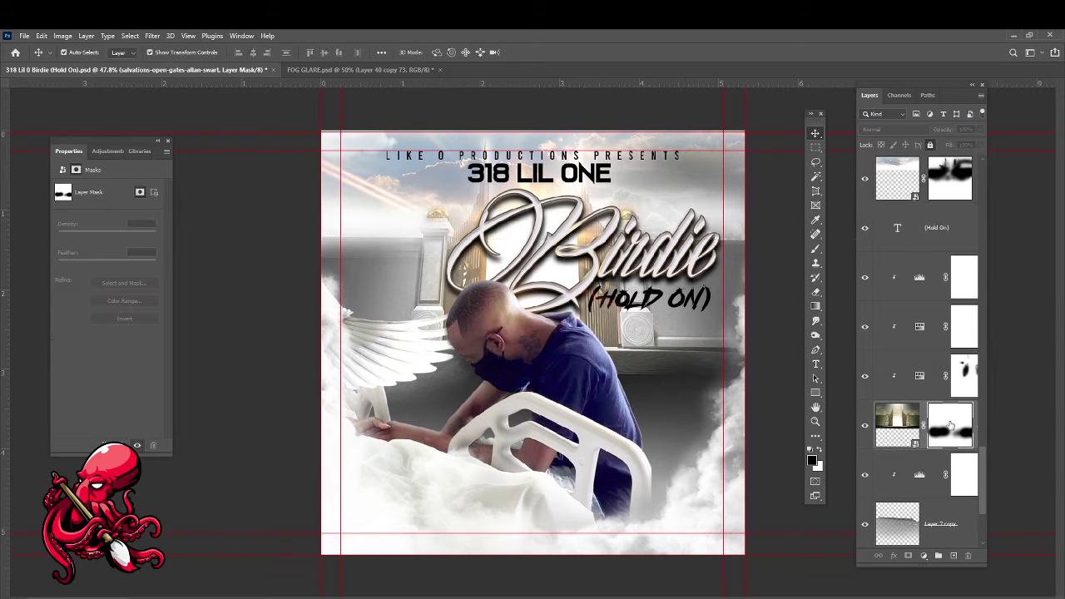
{"action": "key", "text": "b"}
{"action": "right_click", "coordinate": [913, 423]}
{"action": "right_click", "coordinate": [928, 441]}
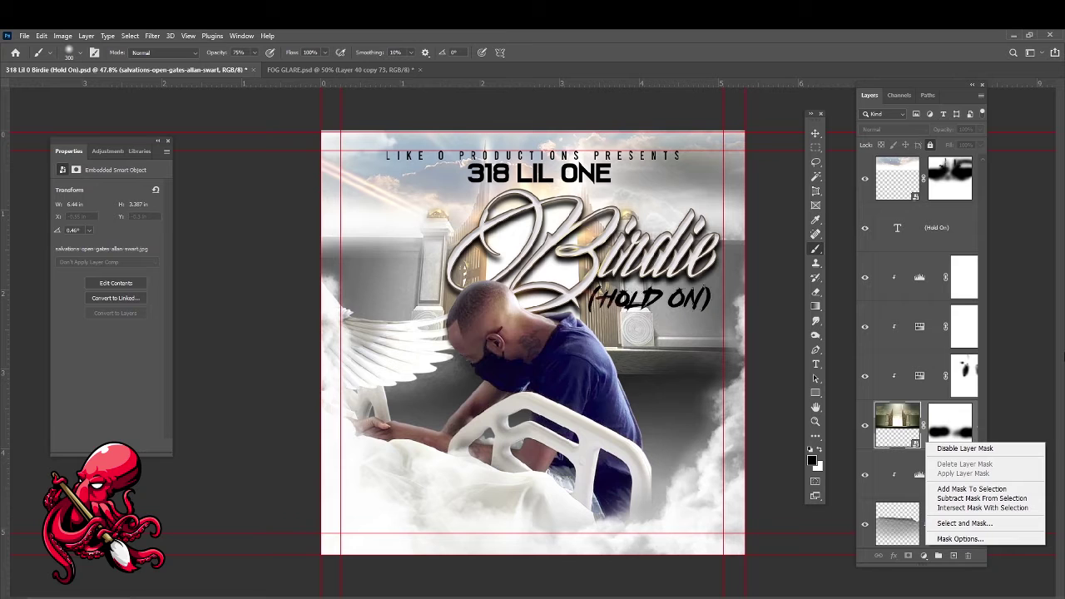
{"action": "key", "text": "Escape"}
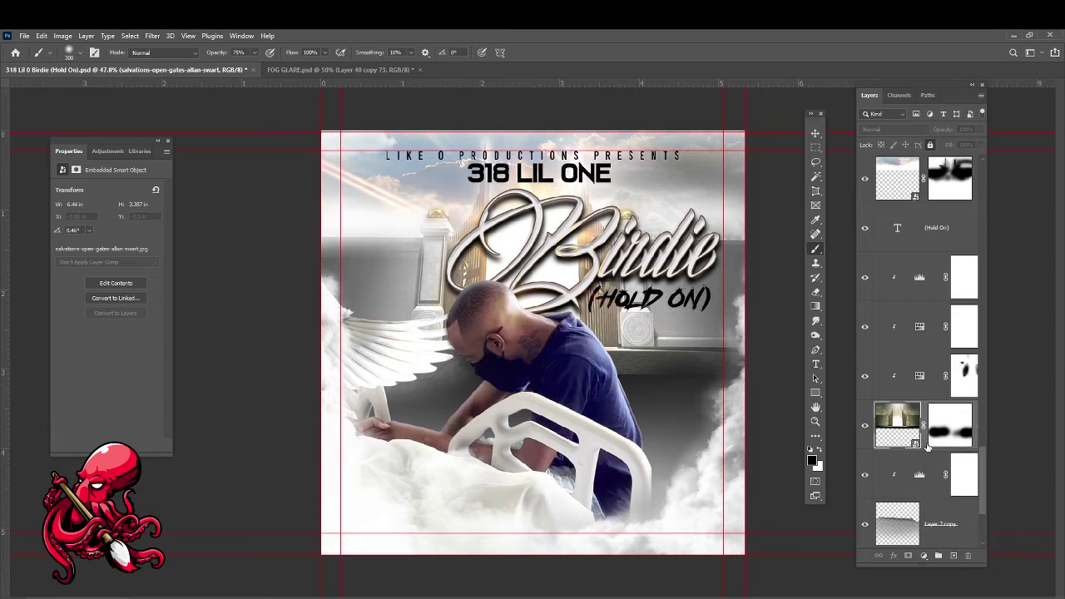
{"action": "right_click", "coordinate": [882, 426]}
{"action": "key", "text": "Escape"}
{"action": "left_click_drag", "start_coordinate": [1008, 503], "coordinate": [1037, 503]}
{"action": "left_click", "coordinate": [950, 425]}
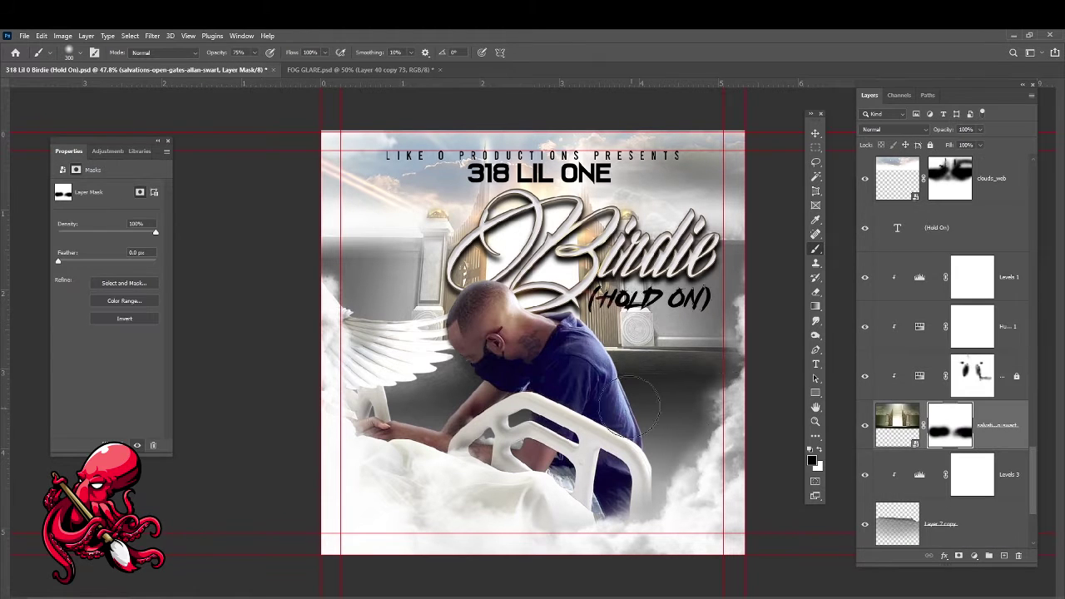
Select and toggle the Layer 7 copy clouds, then target the gate layer's mask again
{"action": "key", "text": "v"}
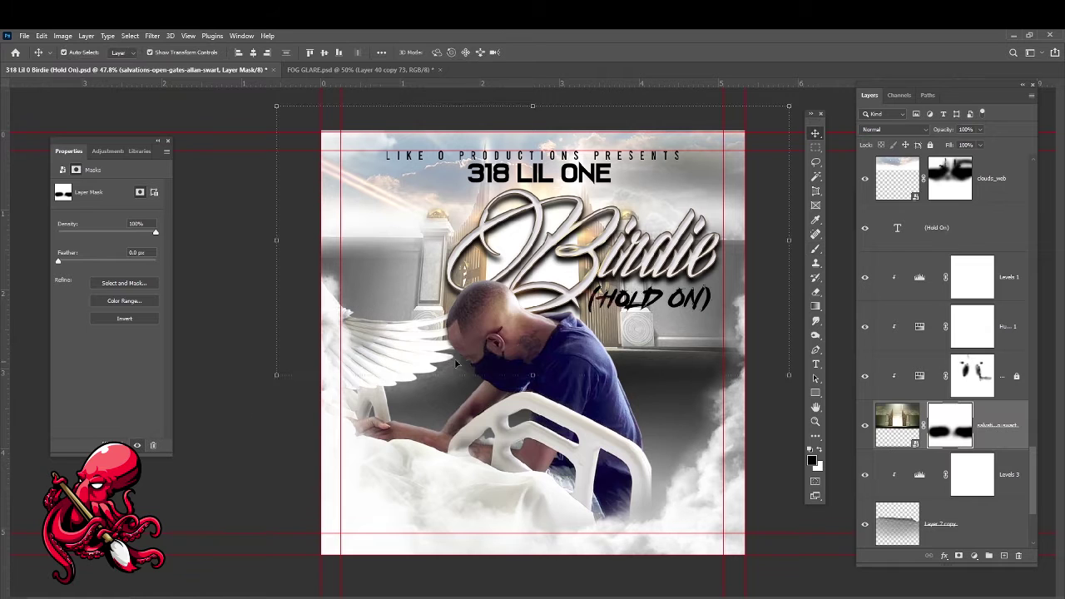
{"action": "left_click", "coordinate": [324, 411]}
{"action": "scroll", "coordinate": [957, 374], "scroll_direction": "down", "scroll_amount": 3}
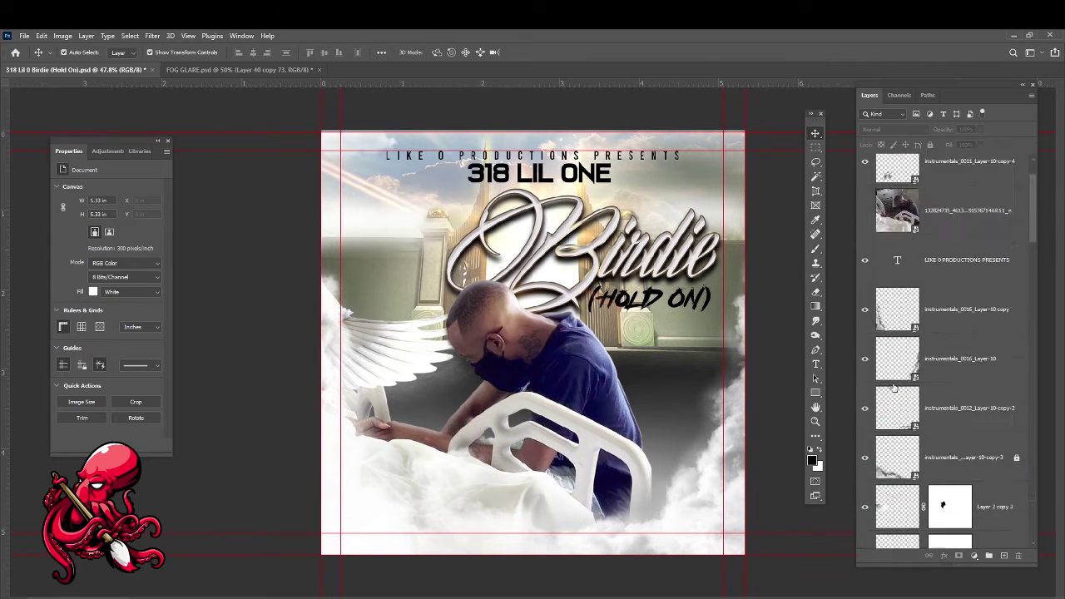
{"action": "left_click", "coordinate": [865, 442]}
{"action": "left_click", "coordinate": [865, 442]}
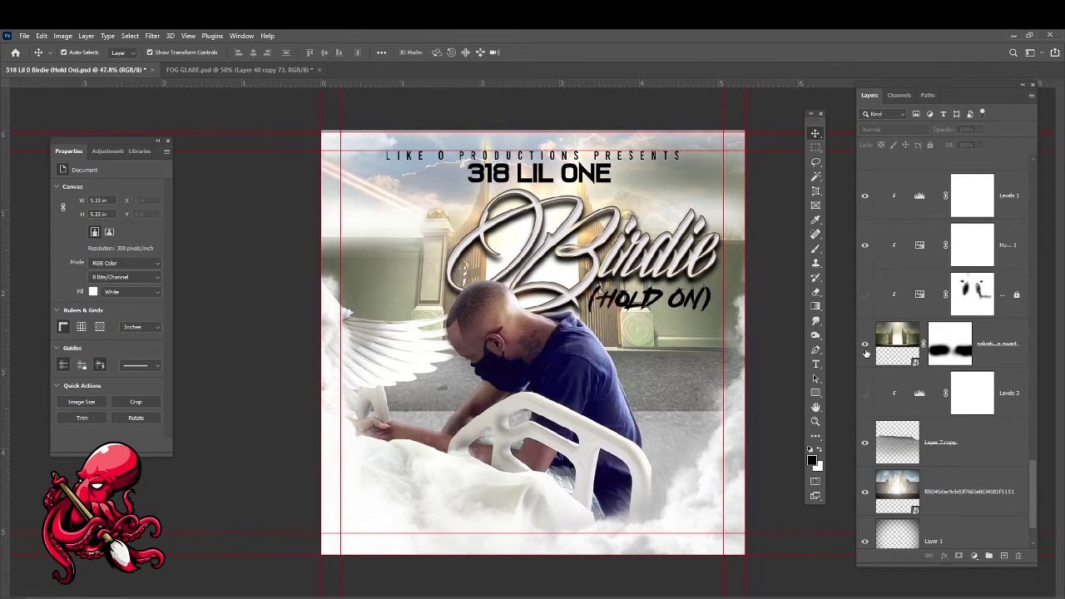
{"action": "left_click", "coordinate": [865, 352]}
Paint black on the Hue/Saturation 3 mask with a 150 px brush
{"action": "key", "text": "b"}
{"action": "left_click", "coordinate": [972, 293]}
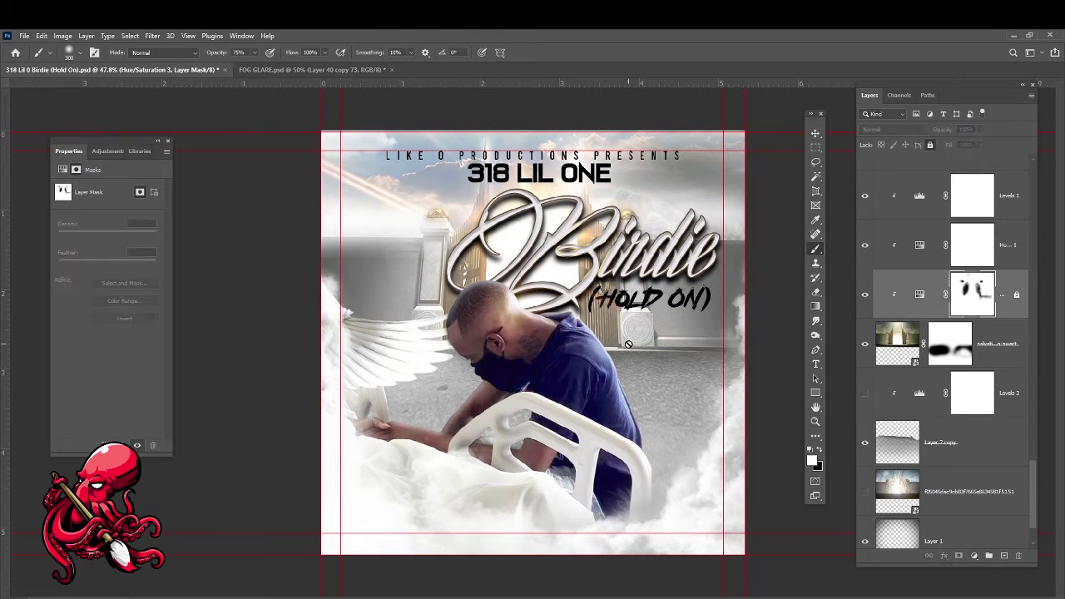
{"action": "key", "text": "bracketleft"}
{"action": "key", "text": "bracketleft"}
{"action": "key", "text": "bracketleft"}
{"action": "key", "text": "bracketleft"}
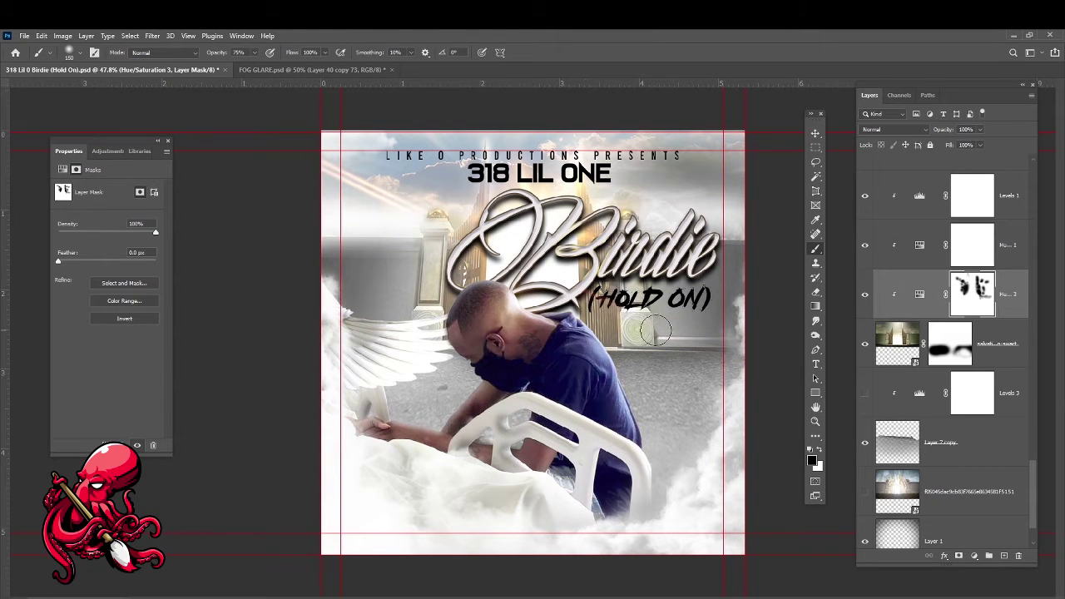
{"action": "mouse_move", "coordinate": [655, 331]}
{"action": "left_mouse_down"}
{"action": "mouse_move", "coordinate": [624, 195]}
{"action": "mouse_move", "coordinate": [435, 306]}
{"action": "mouse_move", "coordinate": [297, 238]}
{"action": "mouse_move", "coordinate": [653, 220]}
{"action": "left_mouse_up"}
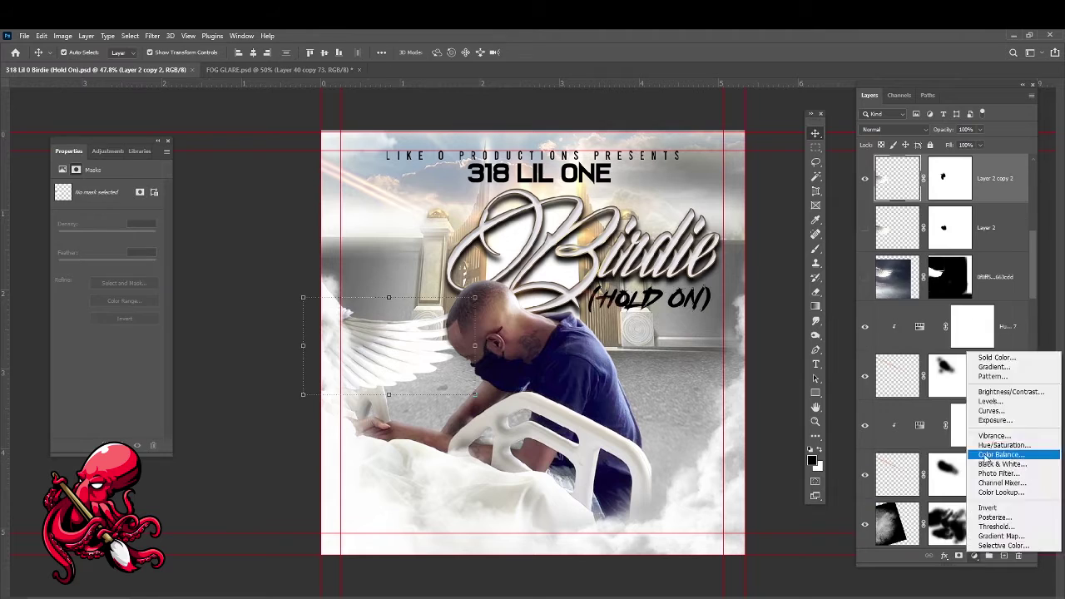
Enable Hue/Saturation 8 and drag the blue rose (Layer 3) onto the sheet beneath the man's hand
{"action": "left_click", "coordinate": [138, 446]}
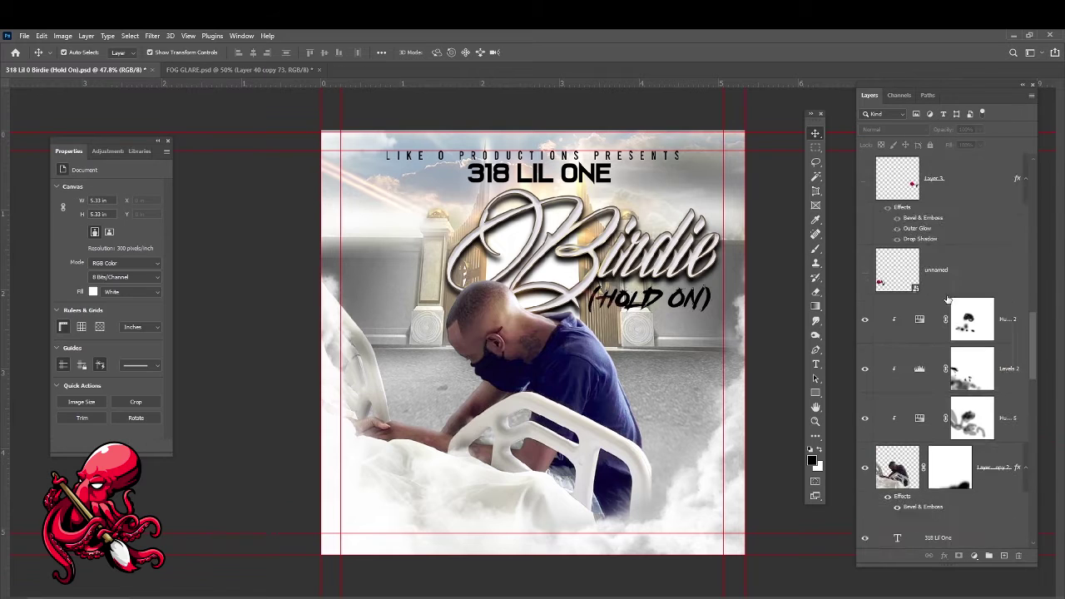
{"action": "left_click_drag", "start_coordinate": [352, 488], "coordinate": [326, 461]}
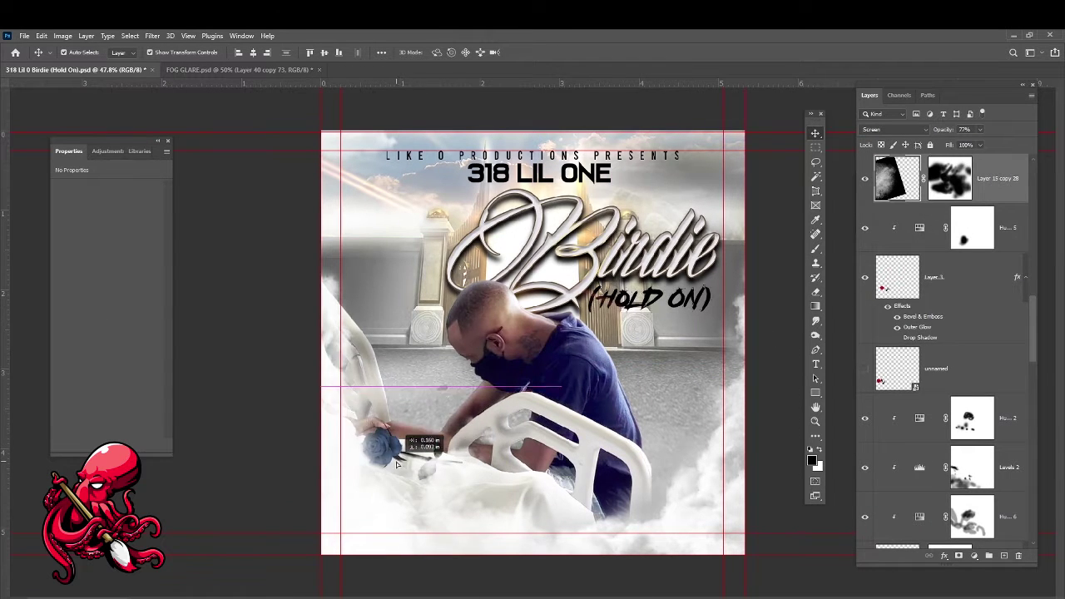
{"action": "left_click", "coordinate": [341, 439]}
{"action": "left_click", "coordinate": [666, 462]}
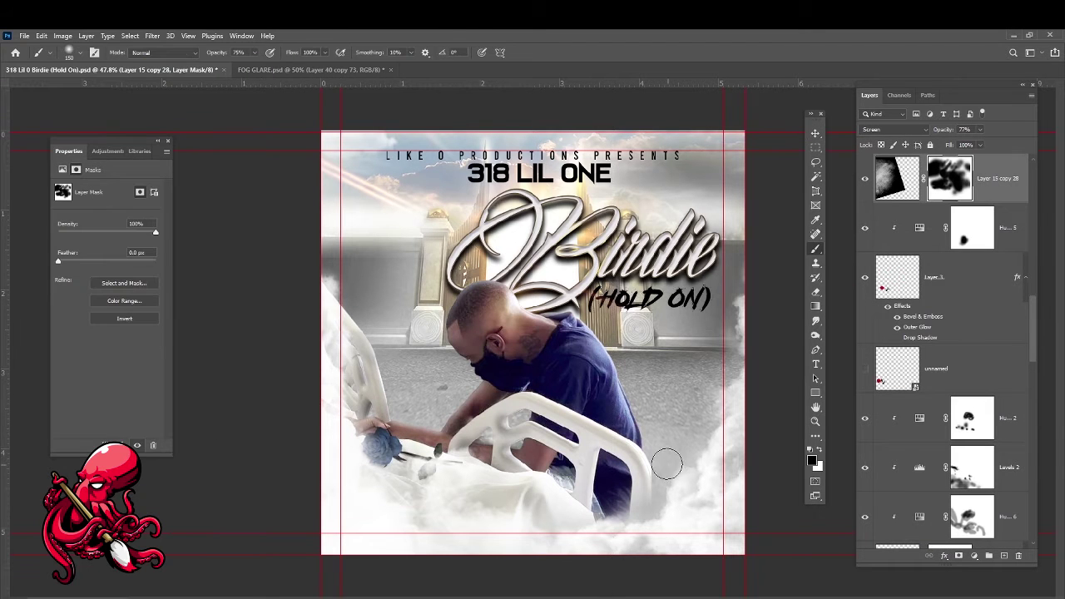
{"action": "left_click", "coordinate": [985, 294]}
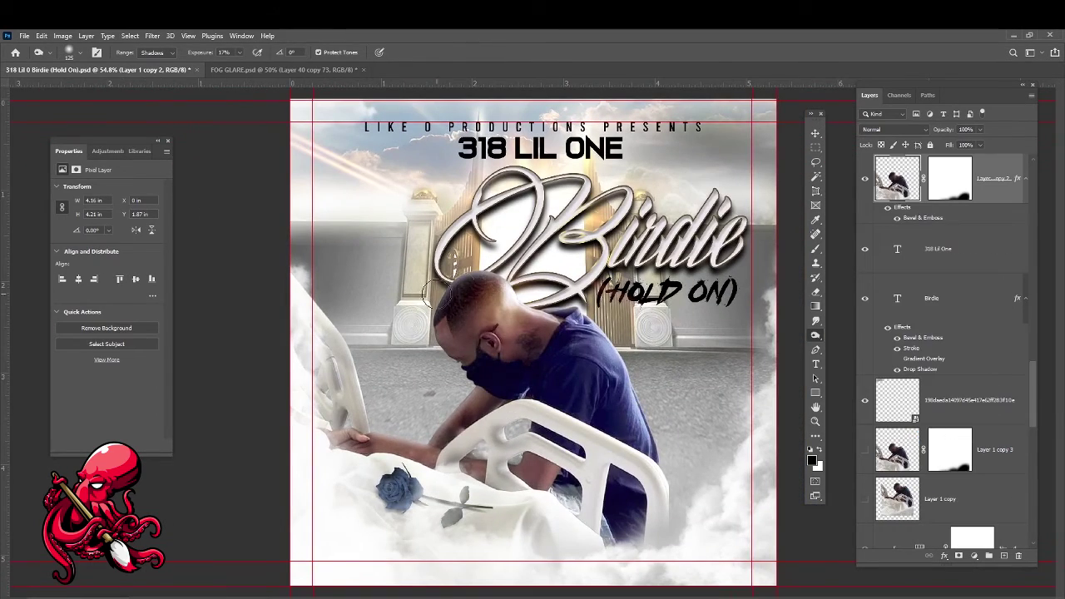
Select the man's layer (Layer 1 copy 2) and set the Burn exposure to 26%
{"action": "scroll", "coordinate": [490, 342], "scroll_direction": "up", "scroll_amount": 2}
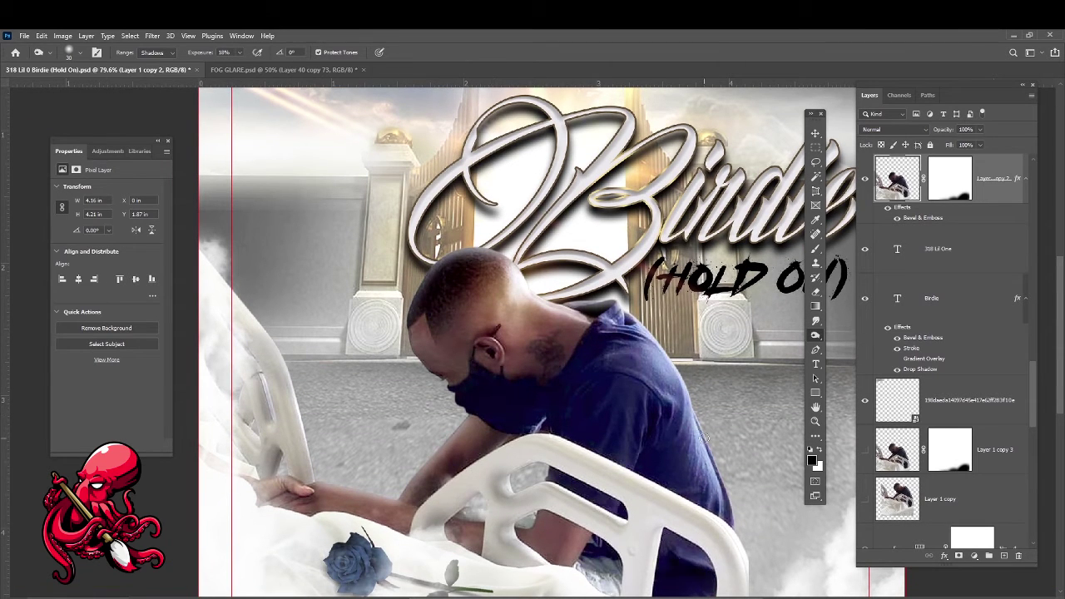
{"action": "scroll", "coordinate": [590, 346], "scroll_direction": "down", "scroll_amount": 1}
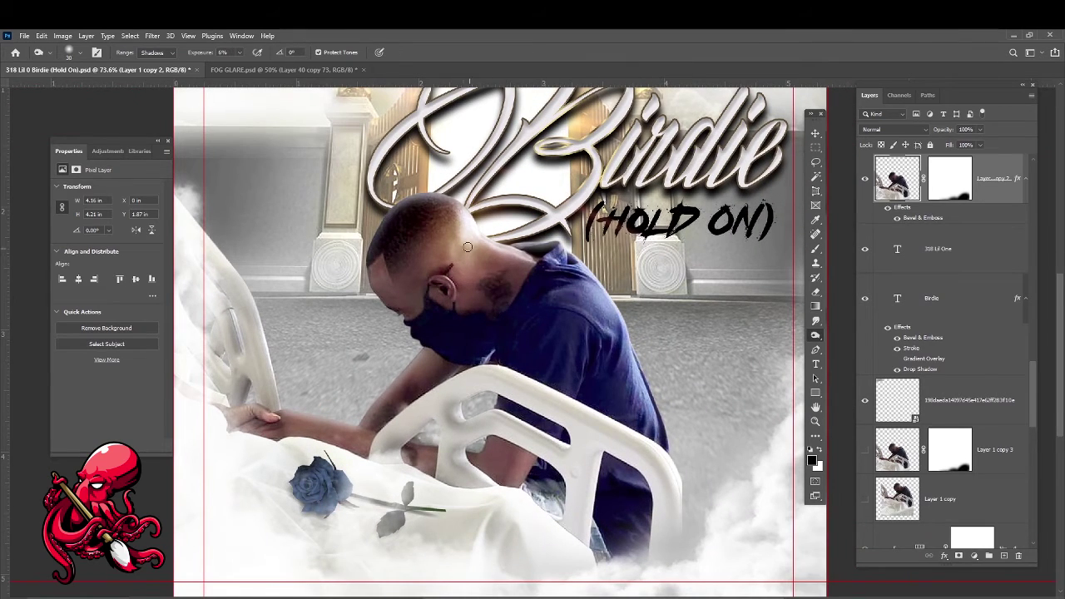
{"action": "scroll", "coordinate": [468, 247], "scroll_direction": "down", "scroll_amount": 2}
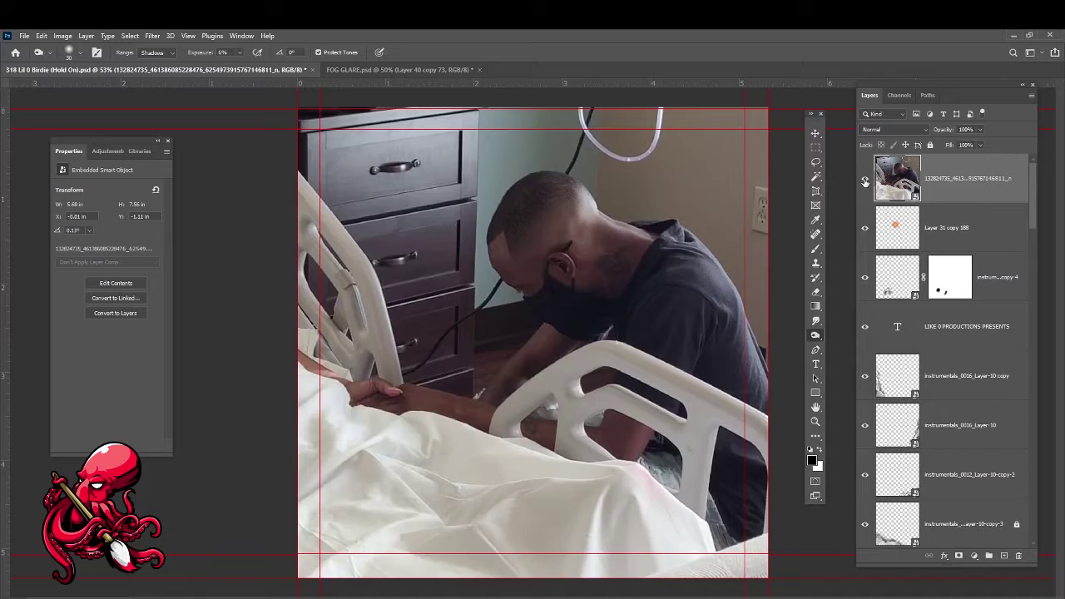
{"action": "left_click", "coordinate": [865, 179]}
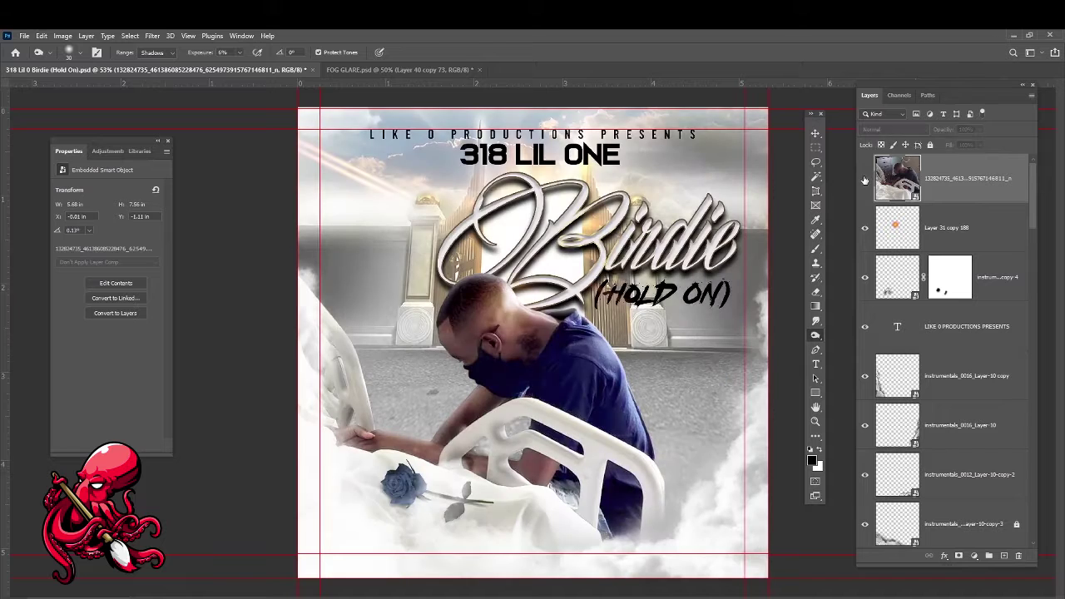
{"action": "left_click", "coordinate": [373, 449], "text": "ctrl"}
{"action": "key", "text": "2"}
{"action": "key", "text": "6"}
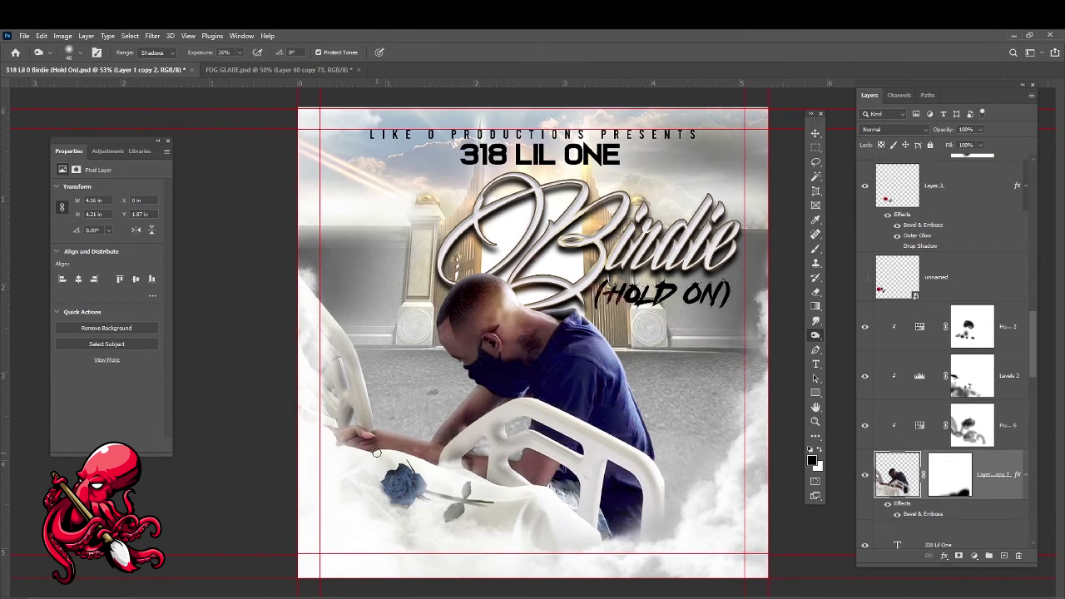
Add a Hue/Saturation 9 adjustment clipped to the man's layer
{"action": "scroll", "coordinate": [376, 452], "scroll_direction": "up", "scroll_amount": 3}
{"action": "scroll", "coordinate": [423, 406], "scroll_direction": "down", "scroll_amount": 3}
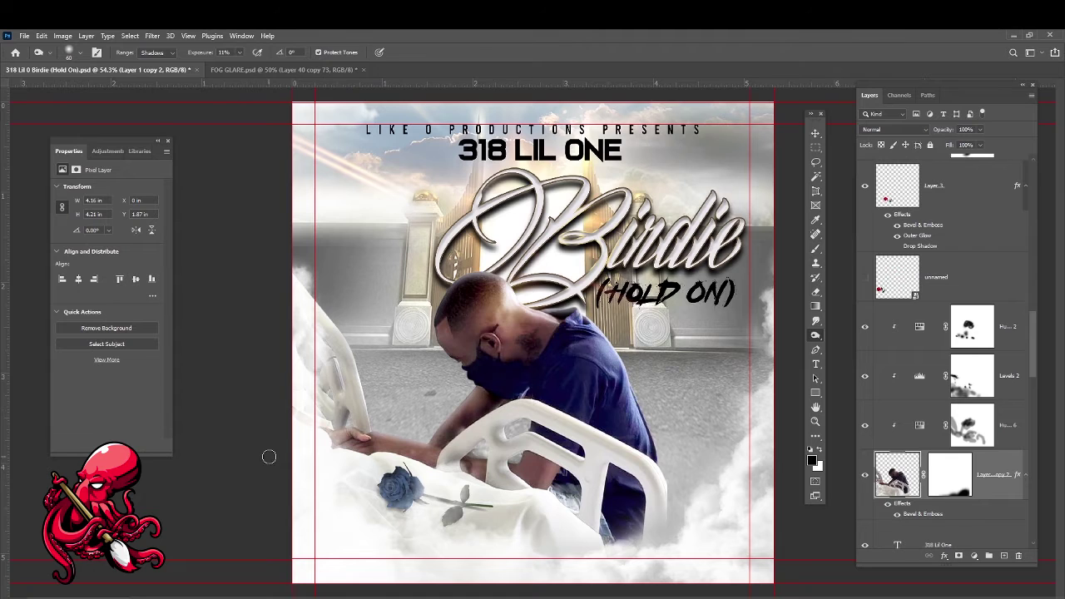
{"action": "left_click", "coordinate": [974, 555]}
{"action": "left_click", "coordinate": [994, 445]}
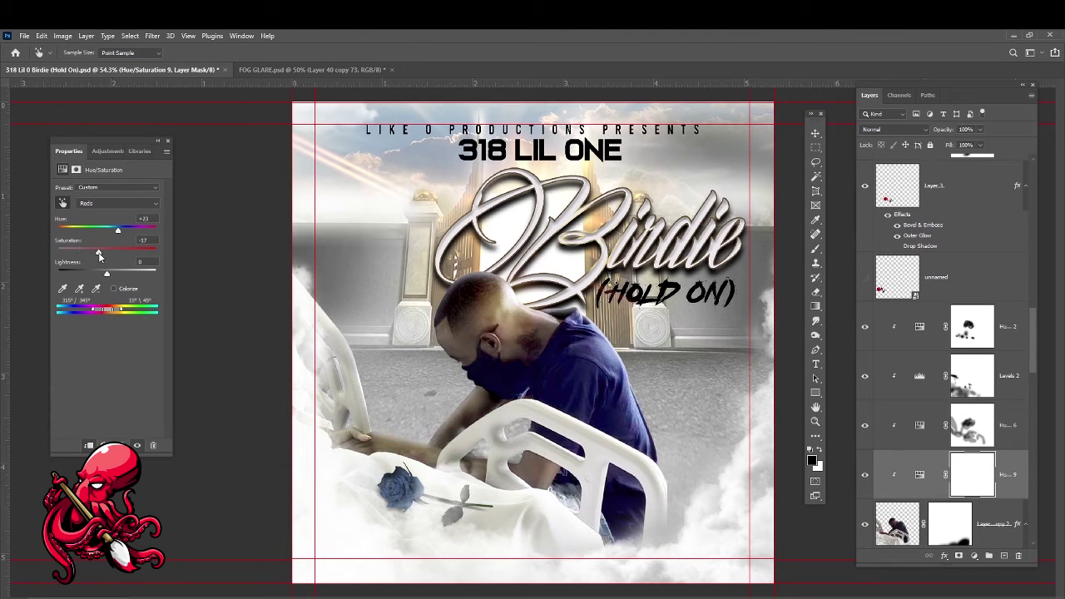
Set the reds' hue to 0 and saturation to -57 in the Hue/Saturation adjustment
{"action": "left_click_drag", "start_coordinate": [98, 253], "coordinate": [103, 253]}
{"action": "left_click_drag", "start_coordinate": [117, 230], "coordinate": [175, 239]}
{"action": "type", "text": "0"}
{"action": "key", "text": "Return"}
{"action": "left_click_drag", "start_coordinate": [103, 251], "coordinate": [81, 254]}
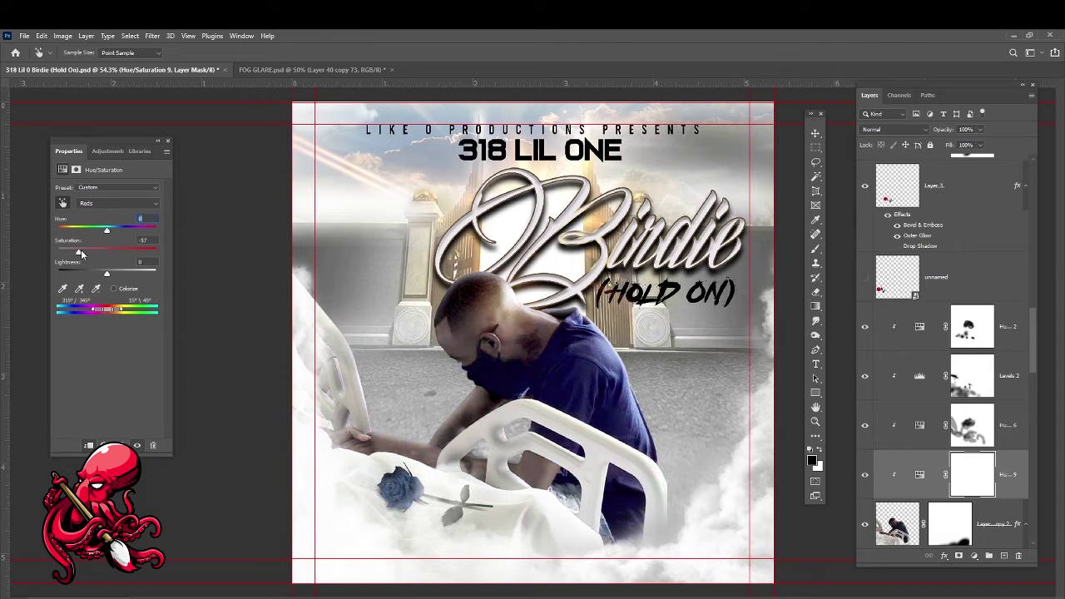
Select the instrumentals_0016_Layer-10 copy cloud layer and toggle its visibility
{"action": "key", "text": "alt+bracketleft"}
{"action": "key", "text": "z"}
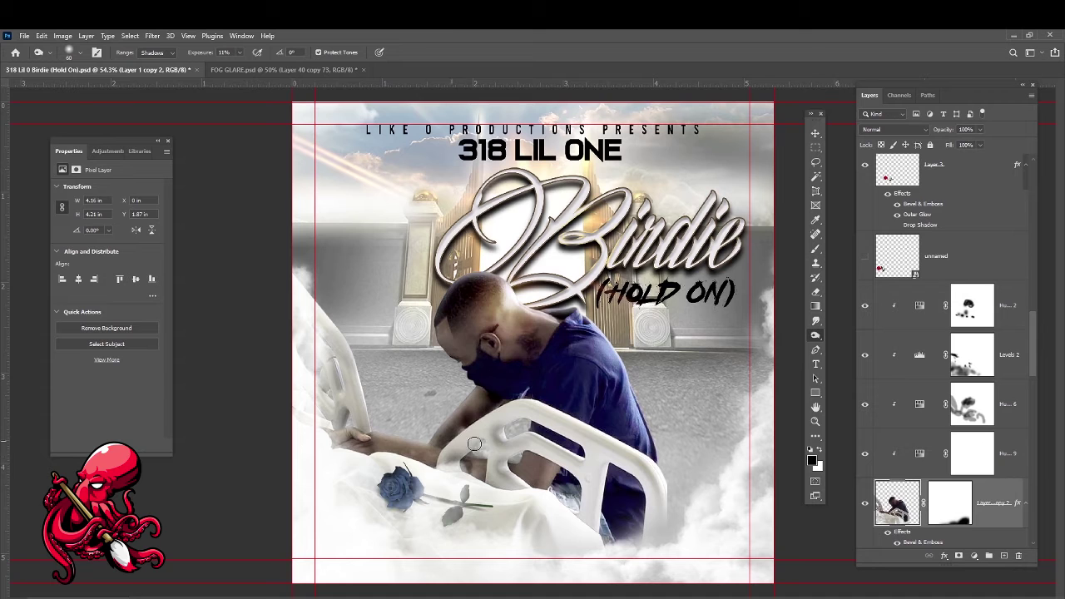
{"action": "key", "text": "alt+bracketright"}
{"action": "key", "text": "alt+bracketright"}
{"action": "key", "text": "alt+bracketright"}
{"action": "key", "text": "v"}
{"action": "left_click", "coordinate": [329, 389]}
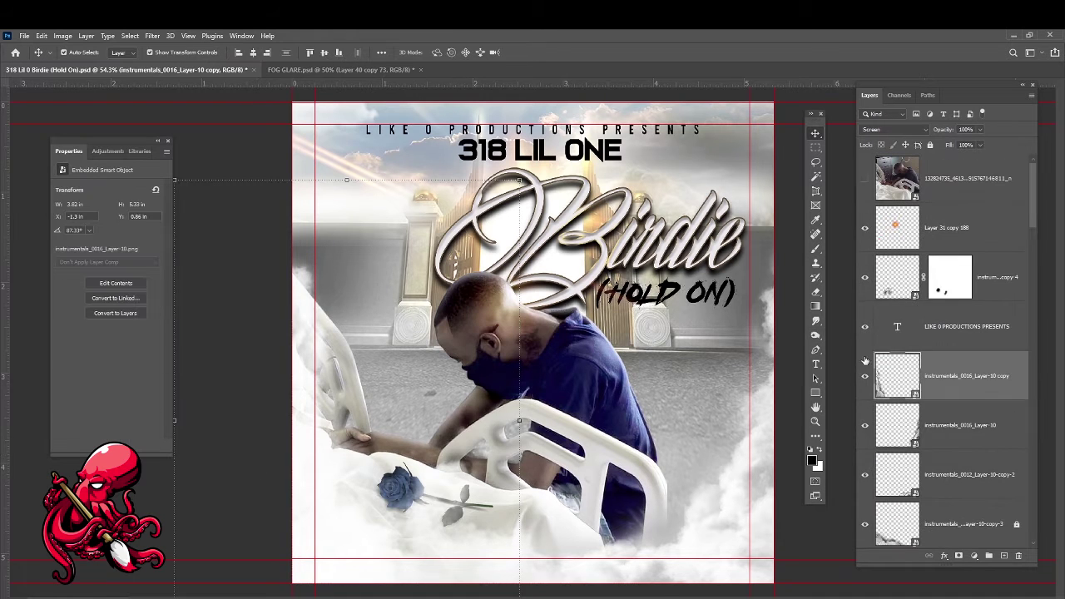
{"action": "left_click", "coordinate": [865, 525]}
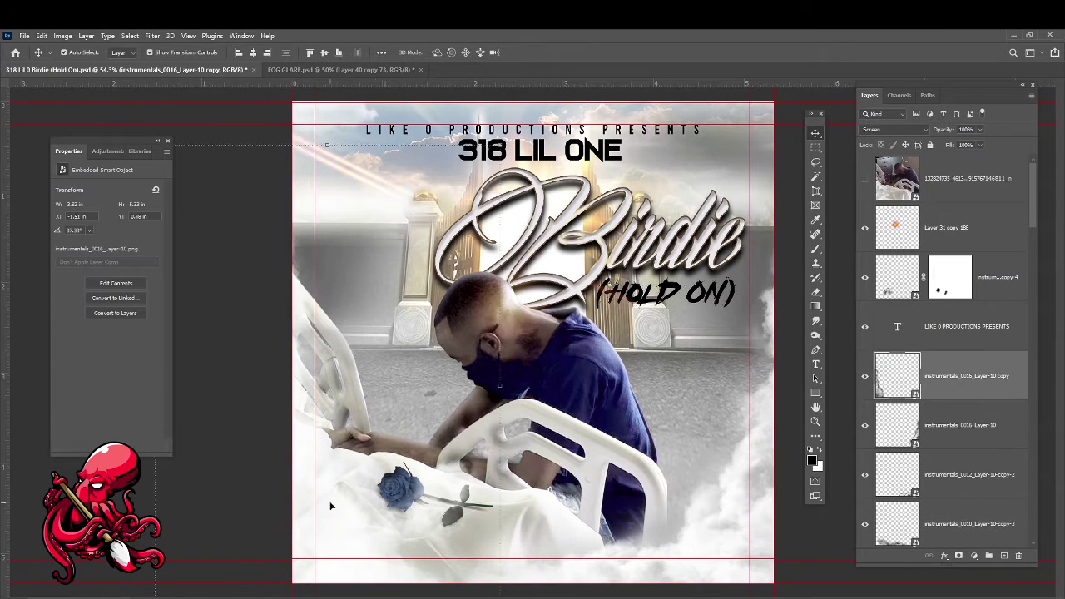
Nudge the rose slightly lower and right, then target the Layer 15 copy 28 mask for brushing
{"action": "left_click_drag", "start_coordinate": [369, 491], "coordinate": [388, 515]}
{"action": "key", "text": "alt+bracketleft"}
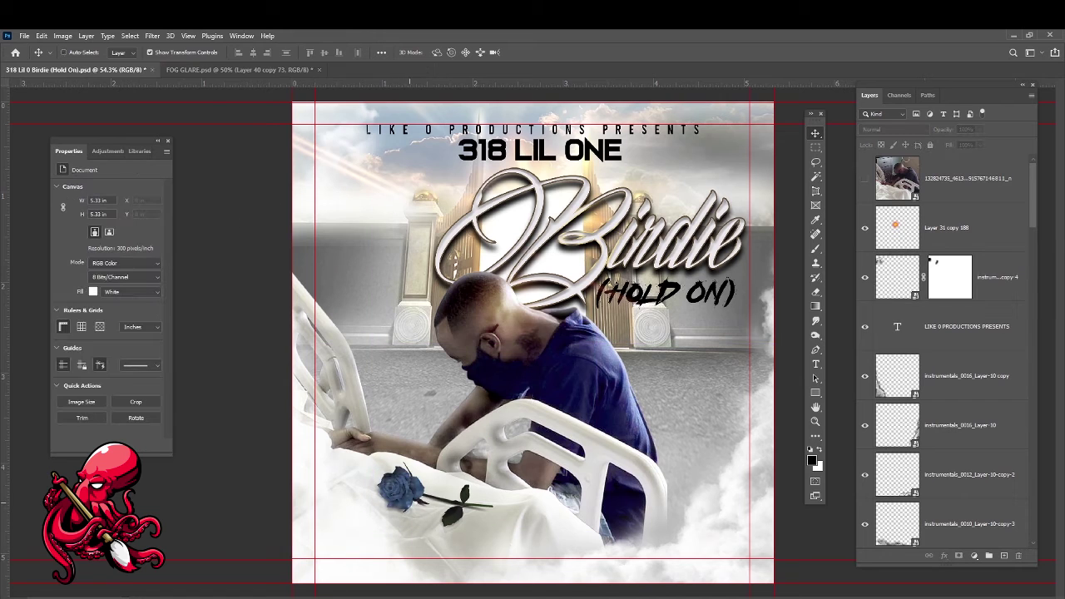
{"action": "key", "text": "alt+bracketright"}
{"action": "key", "text": "alt+bracketright"}
{"action": "key", "text": "alt+bracketright"}
{"action": "key", "text": "alt+bracketright"}
{"action": "key", "text": "alt+bracketright"}
{"action": "key", "text": "b"}
{"action": "scroll", "coordinate": [886, 457], "scroll_direction": "down", "scroll_amount": 5}
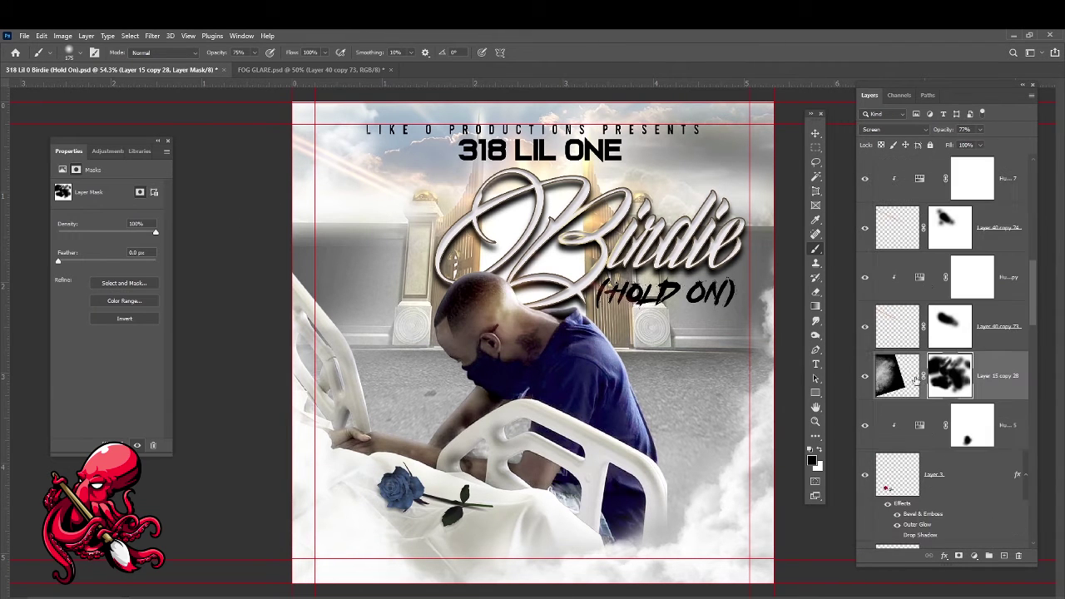
{"action": "scroll", "coordinate": [886, 375], "scroll_direction": "up", "scroll_amount": 3}
Commit the (Hold On) text edit and bring up its Drop Shadow layer style
{"action": "key", "text": "t"}
{"action": "left_click", "coordinate": [582, 233]}
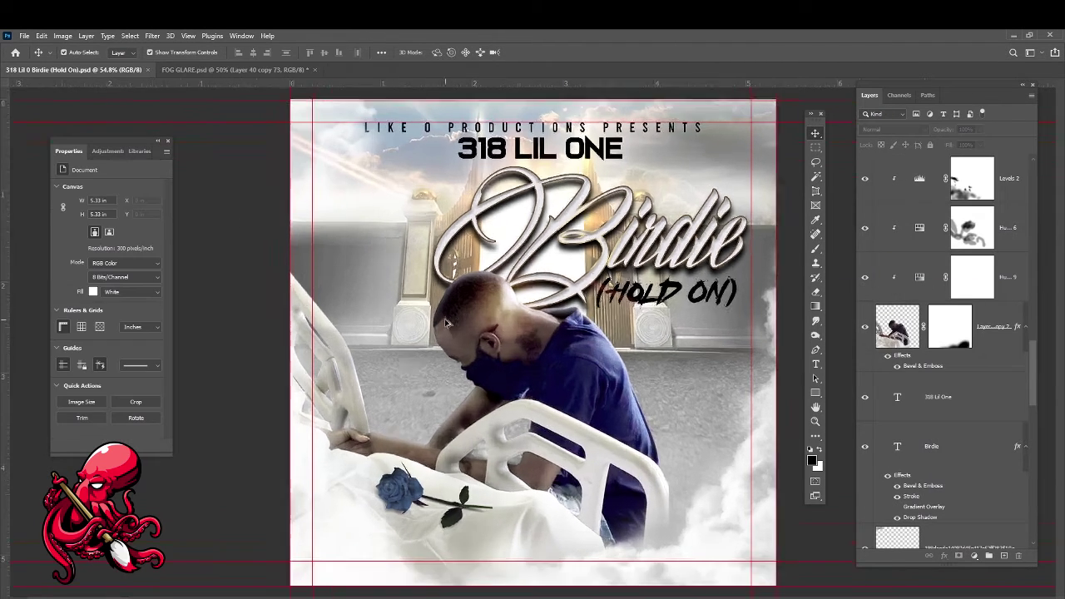
{"action": "scroll", "coordinate": [555, 138], "scroll_direction": "down", "scroll_amount": 1}
{"action": "key", "text": "ctrl+Return"}
{"action": "key", "text": "alt+bracketleft"}
{"action": "double_click", "coordinate": [1016, 523]}
Confirm the subtitle's drop shadow and change its font to Lucida
{"action": "left_click_drag", "start_coordinate": [666, 375], "coordinate": [73, 182]}
{"action": "left_click", "coordinate": [364, 200]}
{"action": "left_click", "coordinate": [158, 264]}
{"action": "left_click", "coordinate": [158, 265]}
{"action": "left_click", "coordinate": [158, 265]}
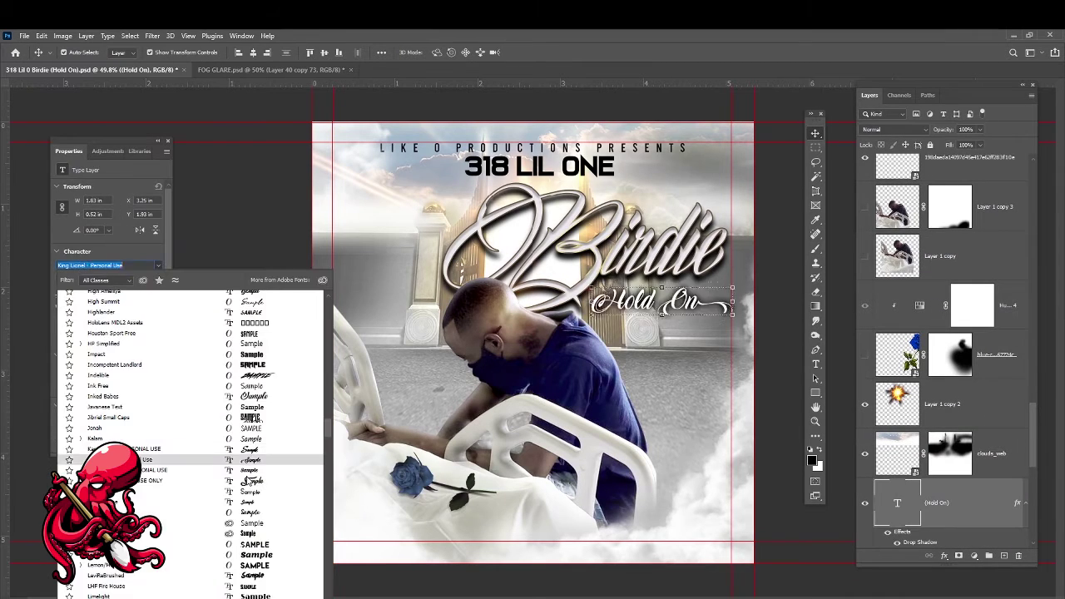
{"action": "left_click", "coordinate": [252, 545]}
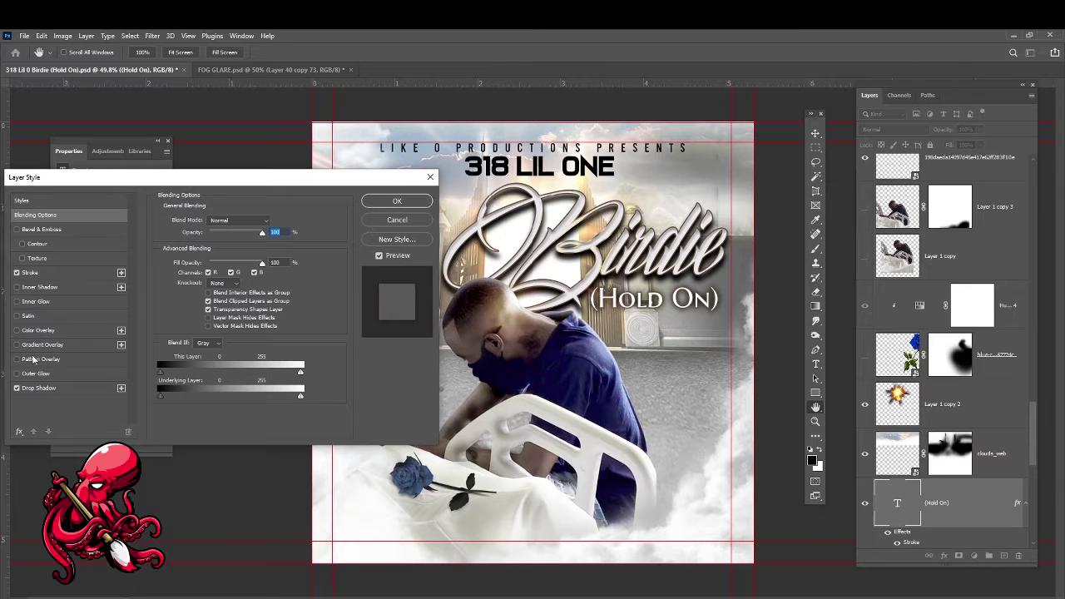
Add a white-to-grey Gradient Overlay to the (Hold On) subtitle
{"action": "left_click", "coordinate": [37, 345]}
{"action": "left_click", "coordinate": [229, 246]}
{"action": "left_click", "coordinate": [394, 471]}
{"action": "key", "text": "Return"}
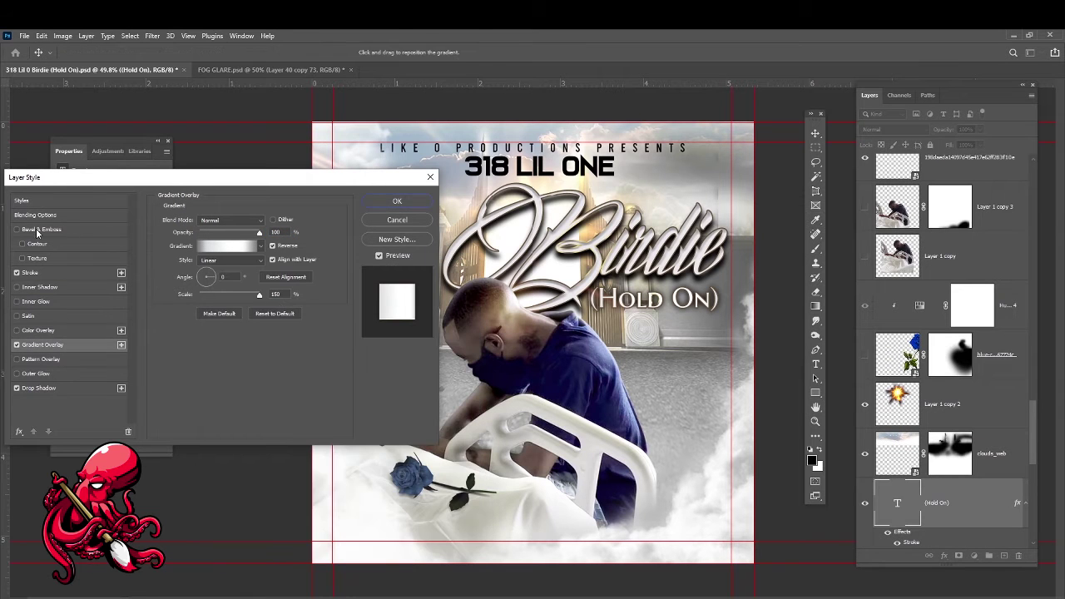
{"action": "left_click", "coordinate": [376, 200]}
Try moving a cloud layer down the canvas, undo it, and deselect all layers
{"action": "scroll", "coordinate": [239, 442], "scroll_direction": "up", "scroll_amount": 1}
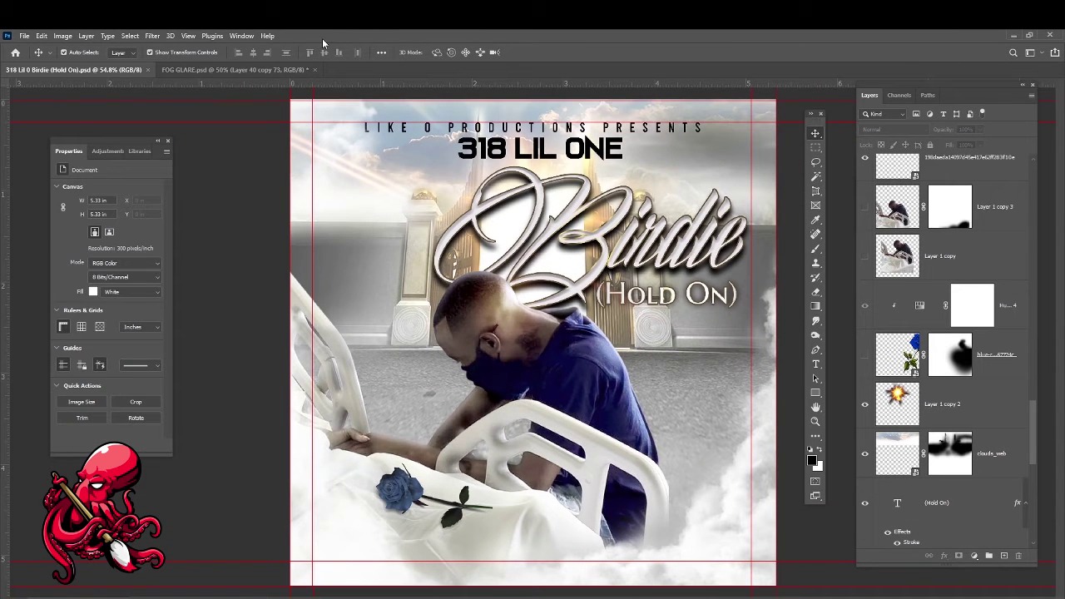
{"action": "left_click_drag", "start_coordinate": [389, 274], "coordinate": [389, 357]}
{"action": "key", "text": "ctrl+z"}
{"action": "left_click", "coordinate": [215, 300]}
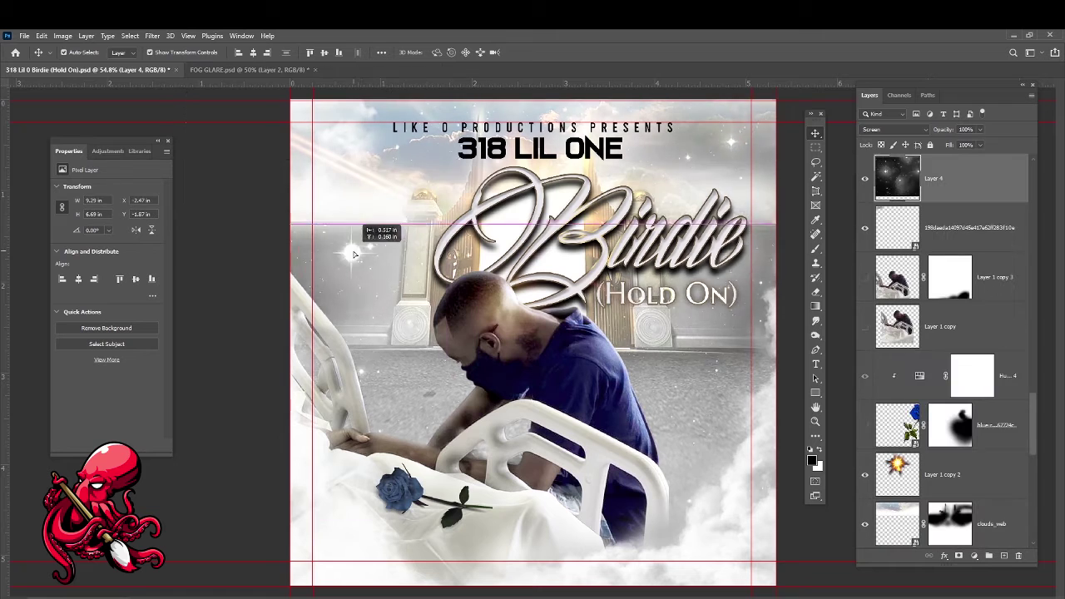
Move the Layer 4 sparkle overlay and mask its sparkles out over the kneeling man
{"action": "left_click_drag", "start_coordinate": [351, 196], "coordinate": [406, 206]}
{"action": "left_click", "coordinate": [974, 556]}
{"action": "left_click", "coordinate": [815, 248]}
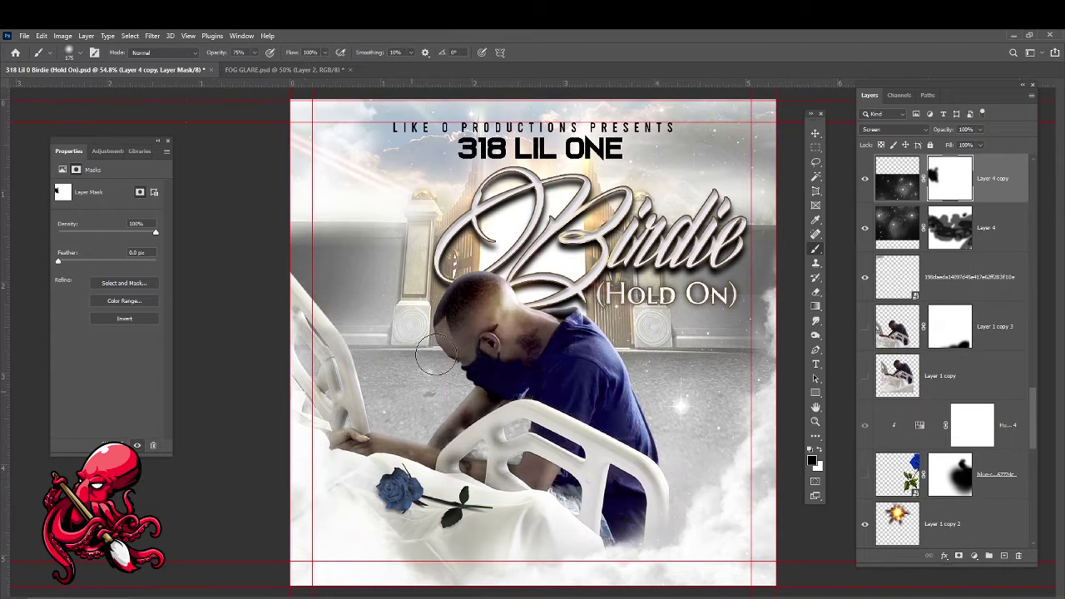
{"action": "left_click_drag", "start_coordinate": [435, 354], "coordinate": [666, 383]}
Mask the Layer 4 copy sparkles near the top of the scene, then select clouds_web
{"action": "left_click", "coordinate": [949, 227]}
{"action": "mouse_move", "coordinate": [749, 142]}
{"action": "left_mouse_down"}
{"action": "mouse_move", "coordinate": [674, 150]}
{"action": "mouse_move", "coordinate": [638, 180]}
{"action": "left_mouse_up"}
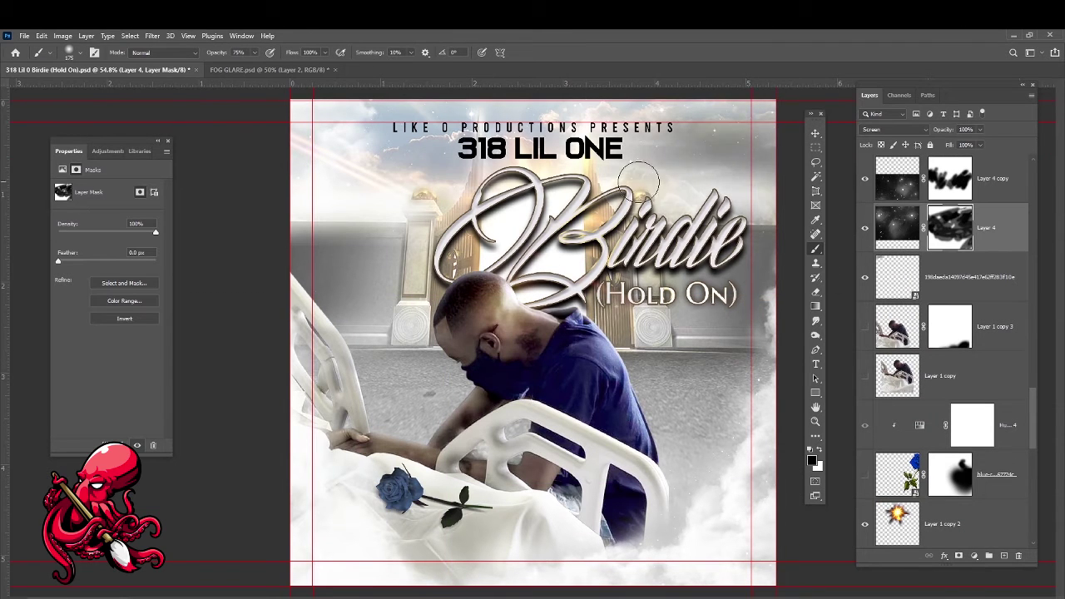
{"action": "key", "text": "v"}
{"action": "left_click", "coordinate": [341, 146]}
Toggle the clouds_web layer's visibility and hide the Hue/Saturation 3 adjustment
{"action": "left_click", "coordinate": [865, 426]}
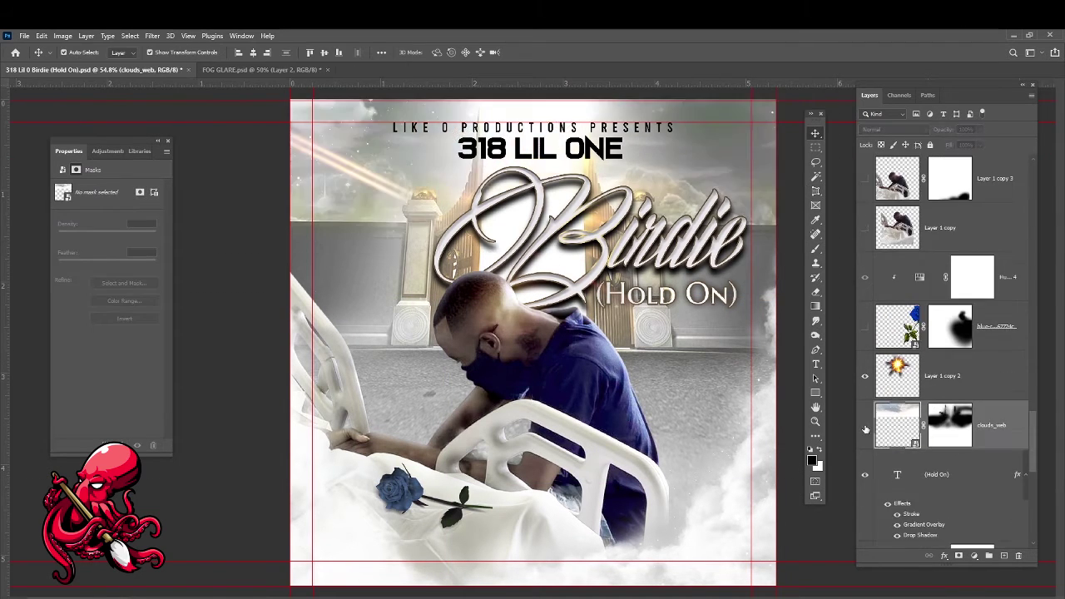
{"action": "left_click", "coordinate": [290, 344]}
{"action": "left_click", "coordinate": [498, 215]}
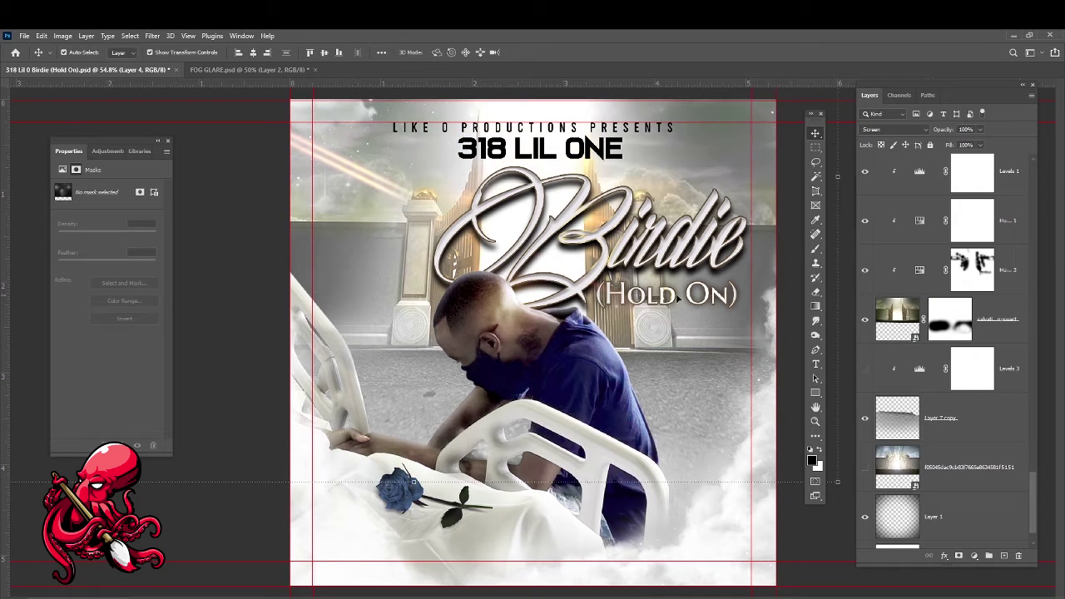
{"action": "left_click", "coordinate": [971, 269]}
{"action": "left_click", "coordinate": [864, 269]}
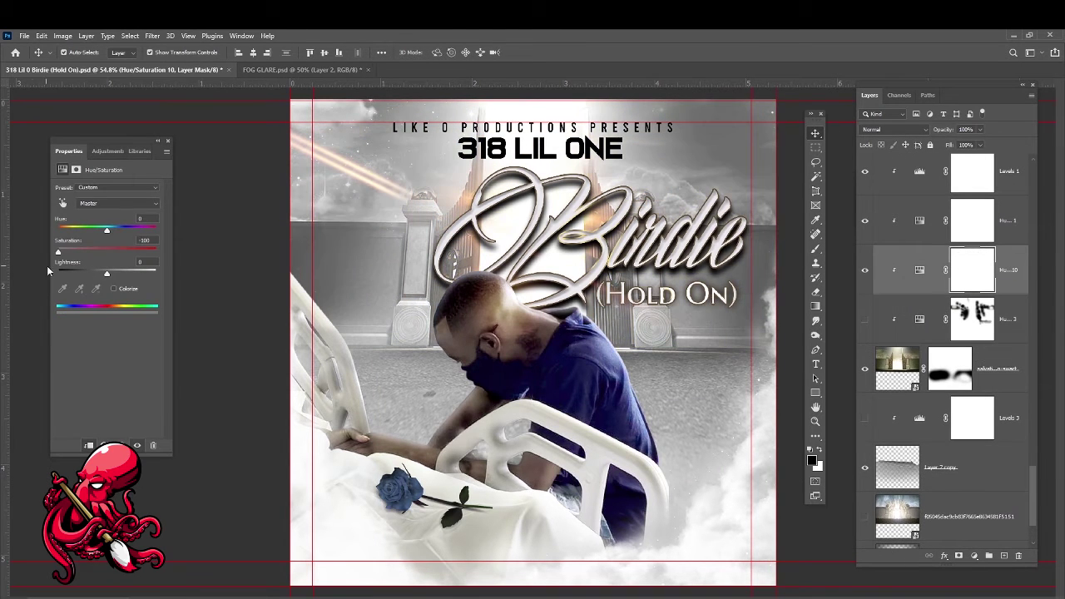
Add a Hue/Saturation layer and paint its mask over the scene and left gate pillar base
{"action": "left_click", "coordinate": [972, 269]}
{"action": "mouse_move", "coordinate": [452, 325]}
{"action": "left_mouse_down"}
{"action": "mouse_move", "coordinate": [573, 320]}
{"action": "mouse_move", "coordinate": [611, 398]}
{"action": "left_mouse_up"}
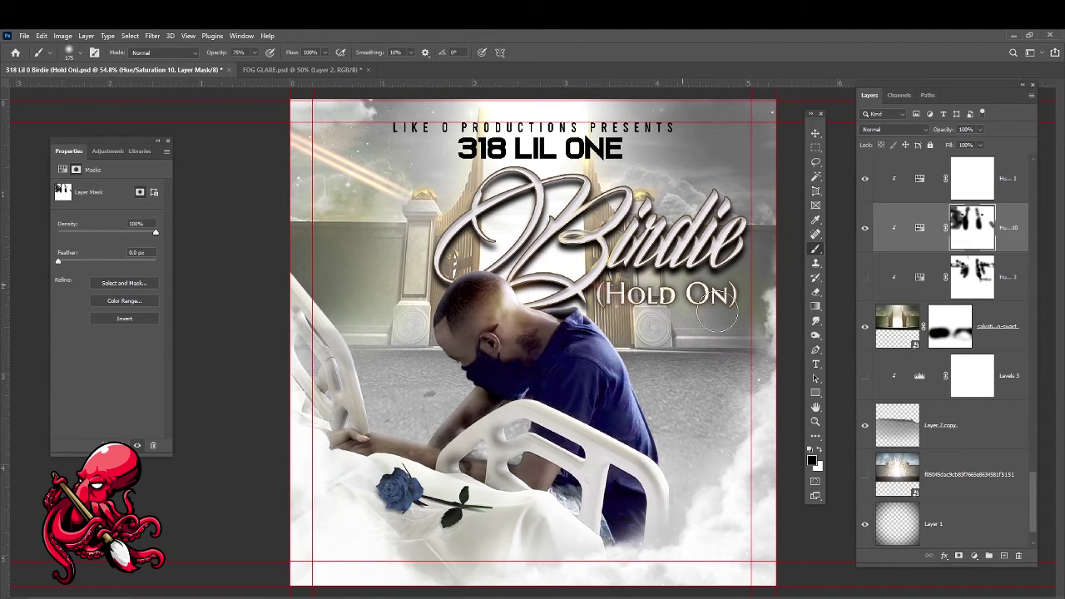
{"action": "key", "text": "x"}
{"action": "left_click_drag", "start_coordinate": [430, 314], "coordinate": [411, 326]}
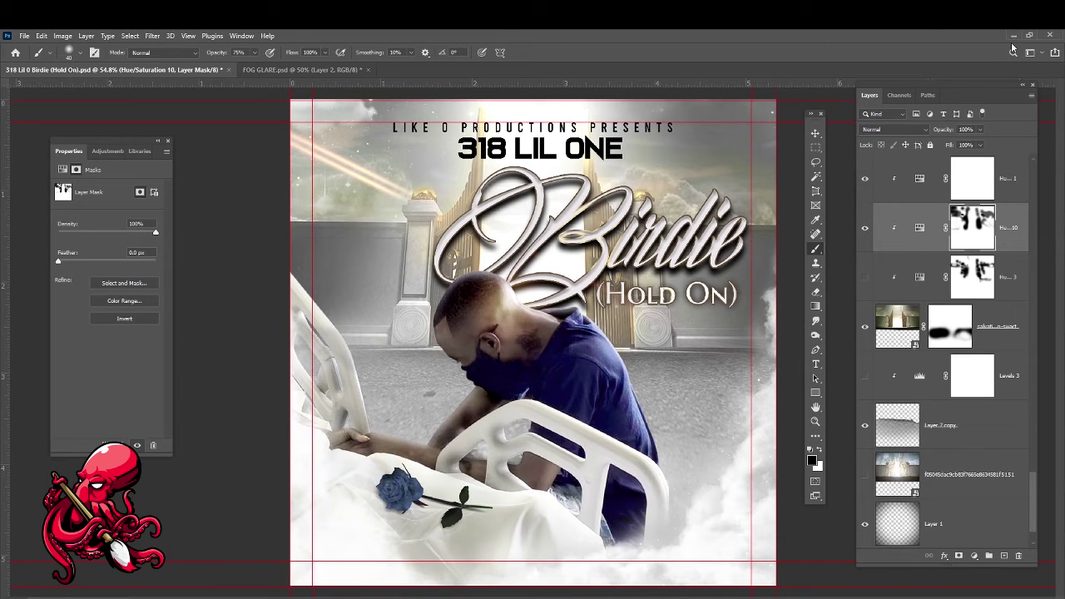
Turn on the top Hue/Saturation adjustment to darken, and select the 318 Lil One layer
{"action": "left_click", "coordinate": [866, 179]}
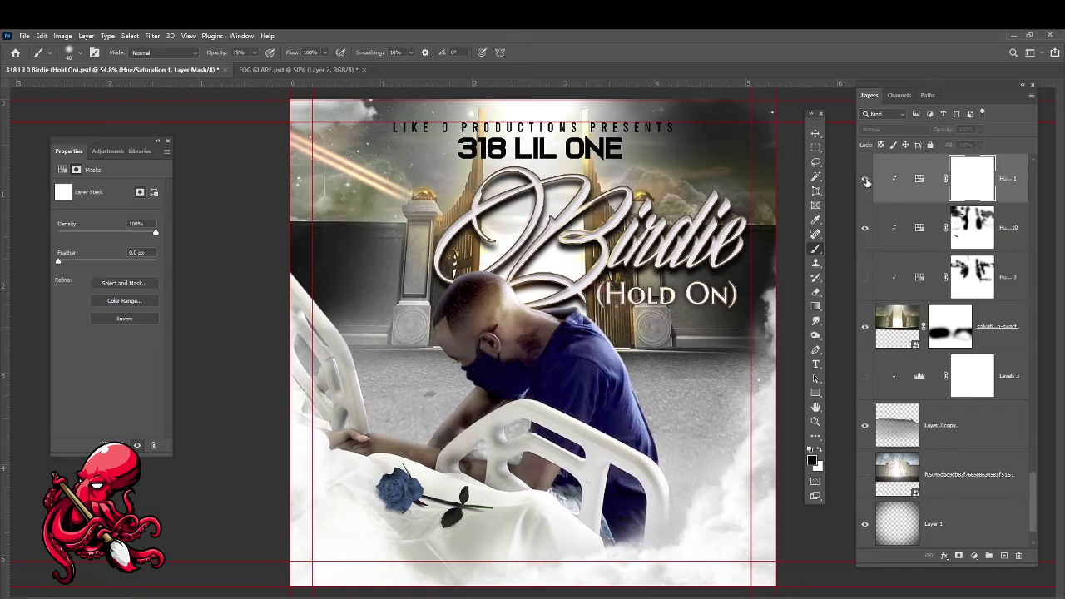
{"action": "scroll", "coordinate": [277, 283], "scroll_direction": "down", "scroll_amount": 1}
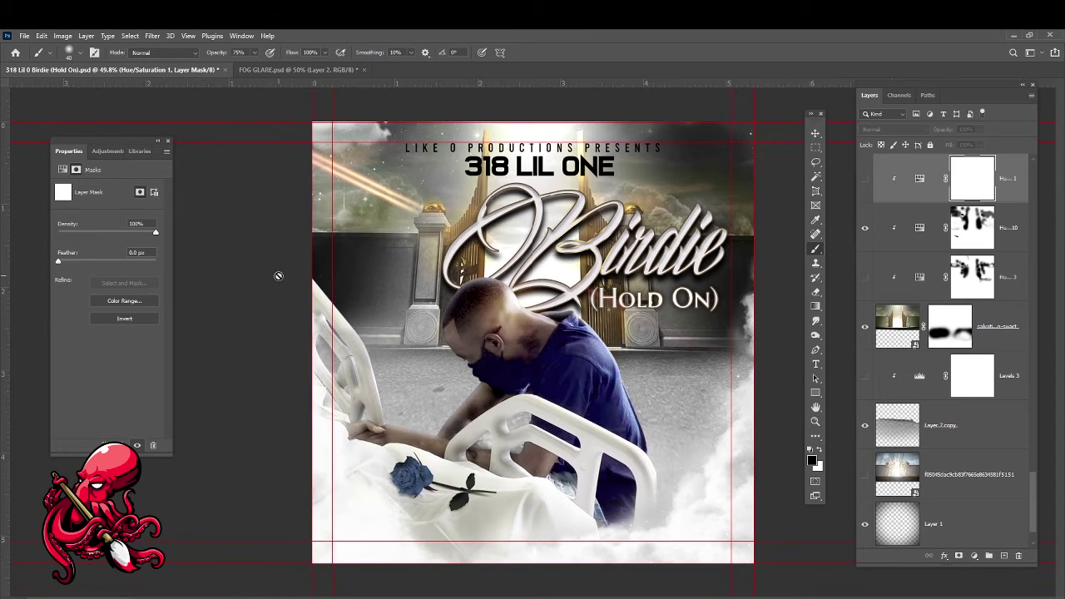
{"action": "left_click", "coordinate": [540, 166], "text": "ctrl"}
In 318 LIL ONE's layer style, try stroke, drop shadow, black bevel shadow and outer glow
{"action": "double_click", "coordinate": [990, 187]}
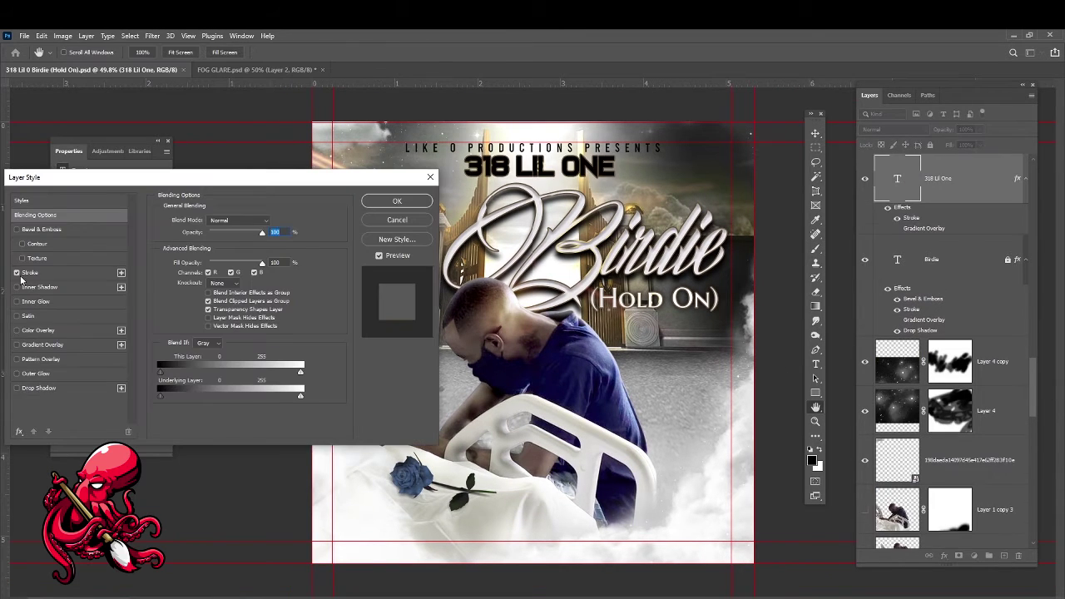
{"action": "left_click", "coordinate": [30, 272]}
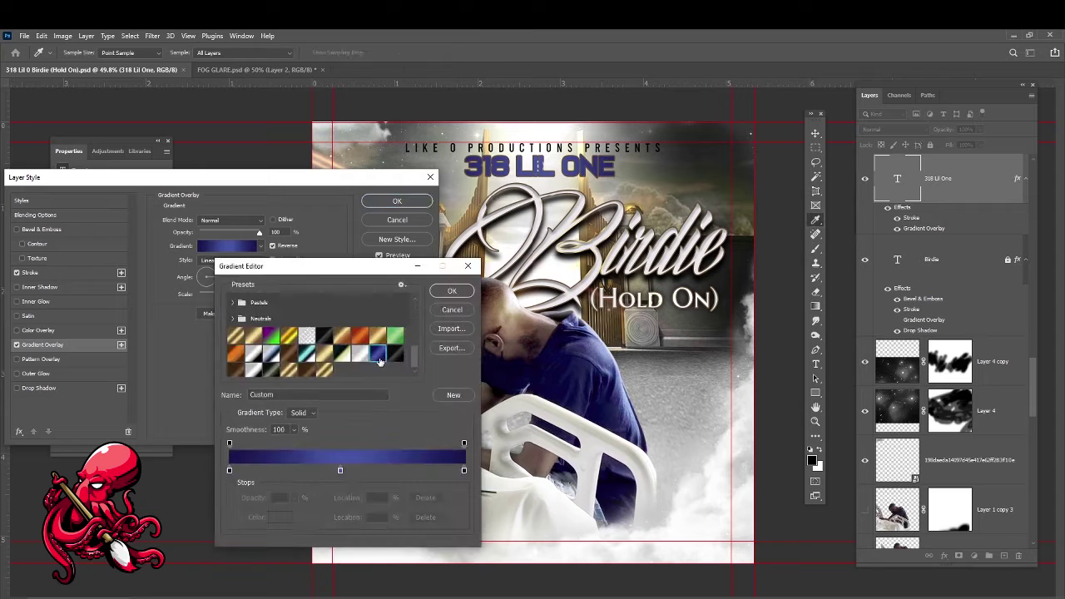
{"action": "key", "text": "Return"}
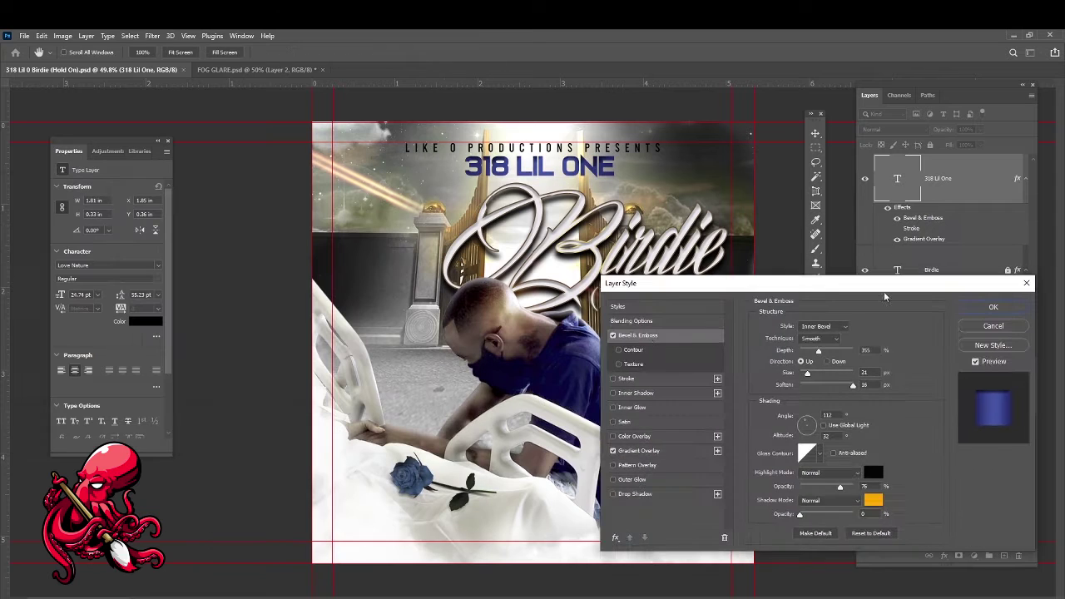
{"action": "left_click", "coordinate": [797, 327]}
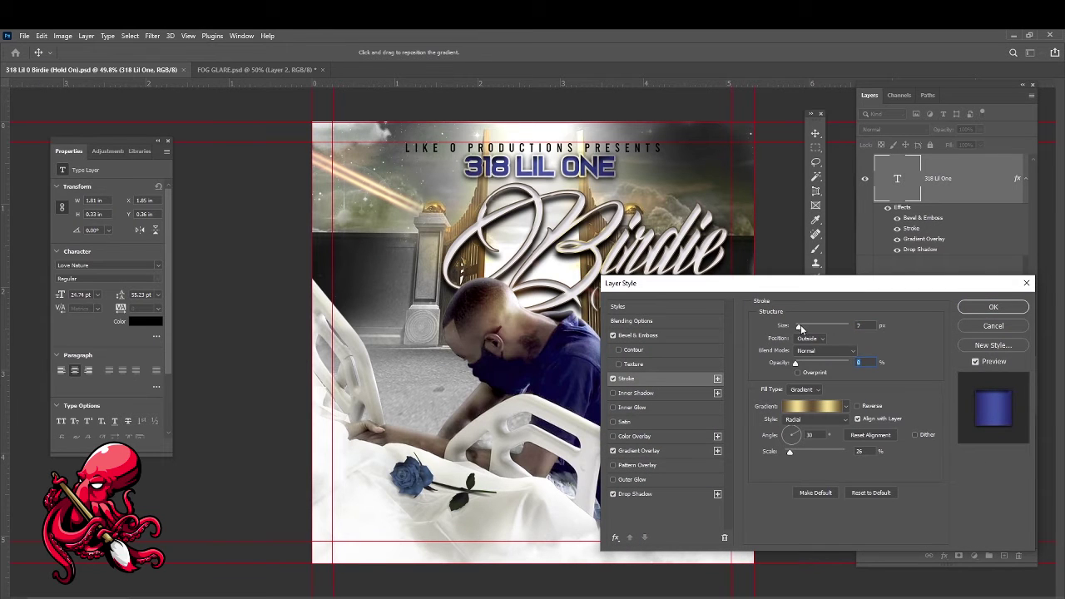
{"action": "left_click", "coordinate": [637, 334]}
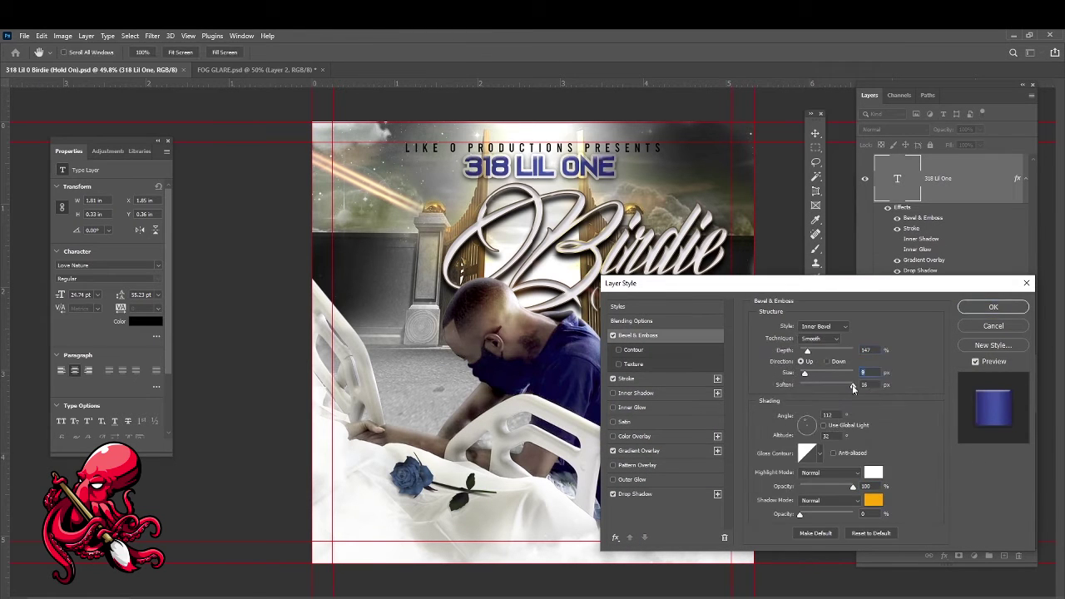
{"action": "left_click", "coordinate": [870, 532]}
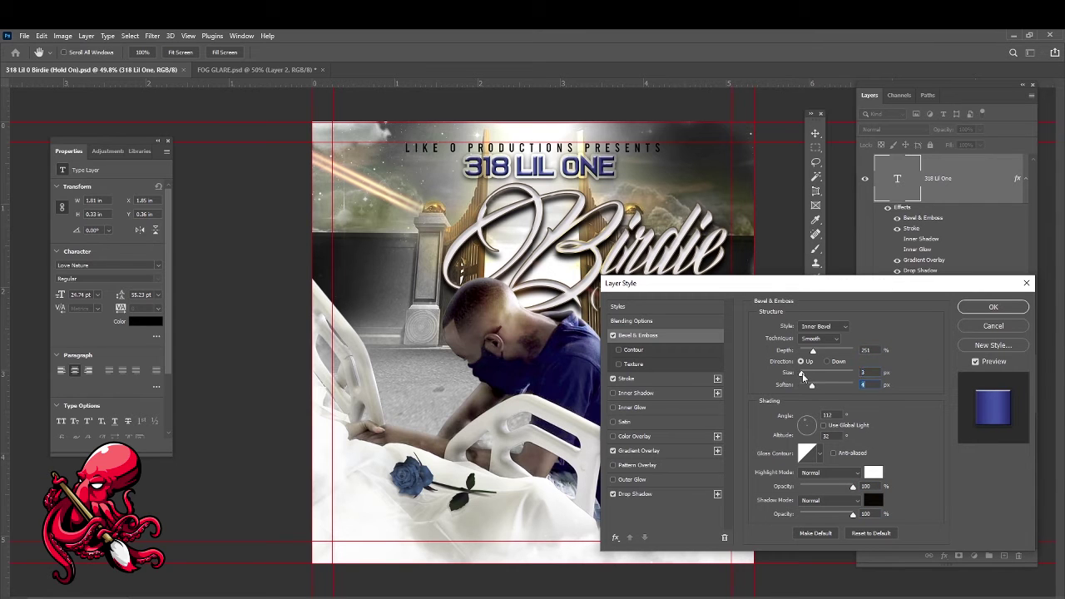
{"action": "left_click", "coordinate": [614, 407]}
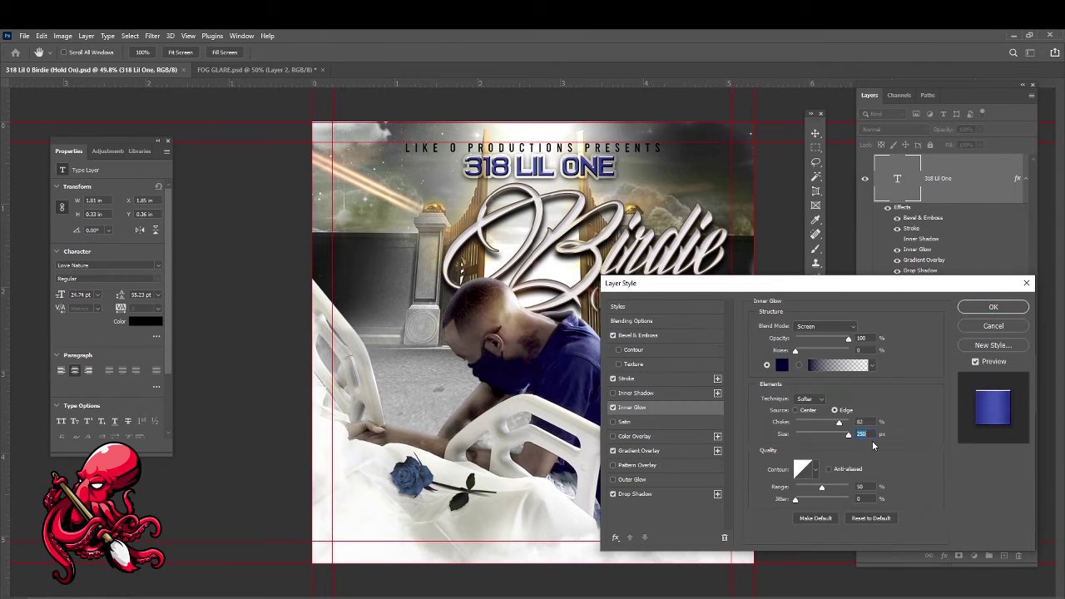
{"action": "left_click", "coordinate": [631, 479]}
Turn off bevel and stroke, and enable drop shadow and gradient overlay
{"action": "left_click", "coordinate": [626, 378]}
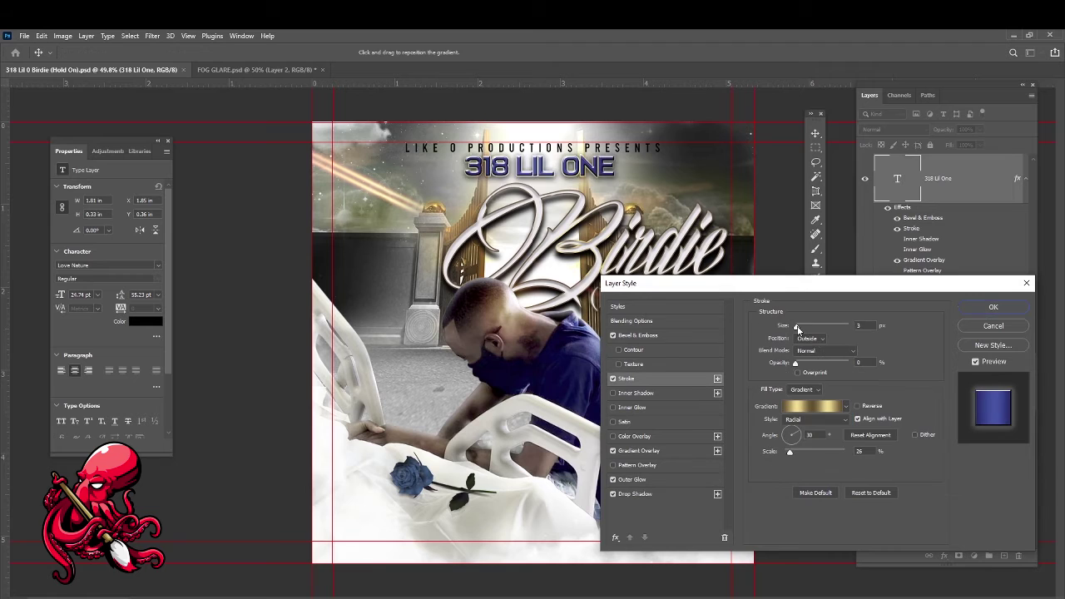
{"action": "left_click", "coordinate": [613, 335]}
{"action": "left_click", "coordinate": [614, 378]}
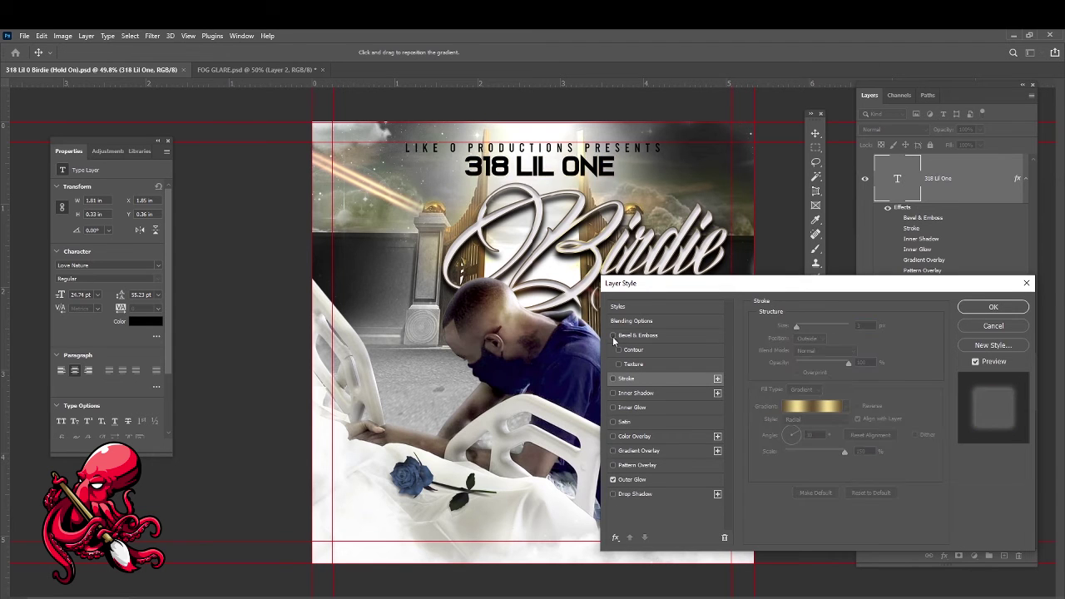
{"action": "left_click", "coordinate": [613, 450]}
{"action": "left_click", "coordinate": [634, 495]}
{"action": "left_click", "coordinate": [638, 451]}
Make the overlay gradient dark blue, right stop at about 65%, and apply the style
{"action": "left_click", "coordinate": [823, 351]}
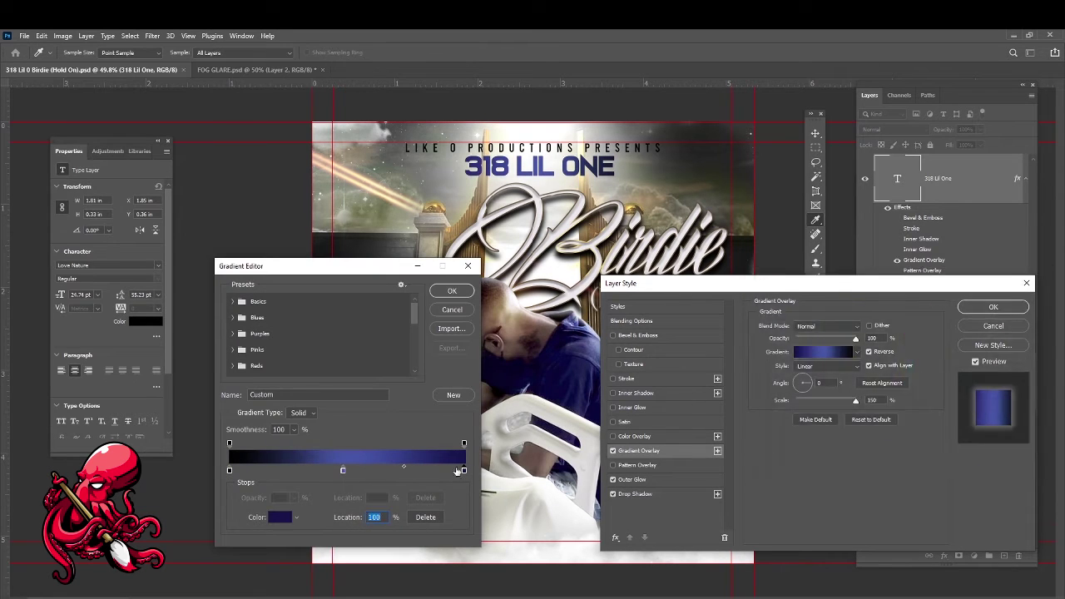
{"action": "left_click_drag", "start_coordinate": [457, 471], "coordinate": [385, 471]}
{"action": "left_click", "coordinate": [348, 470]}
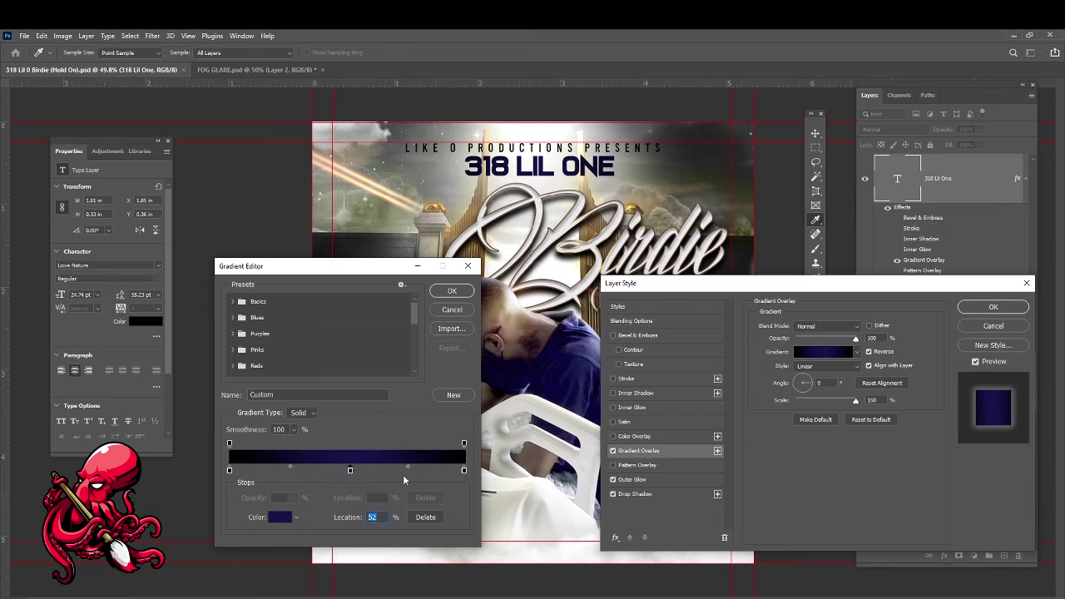
{"action": "left_click", "coordinate": [279, 516]}
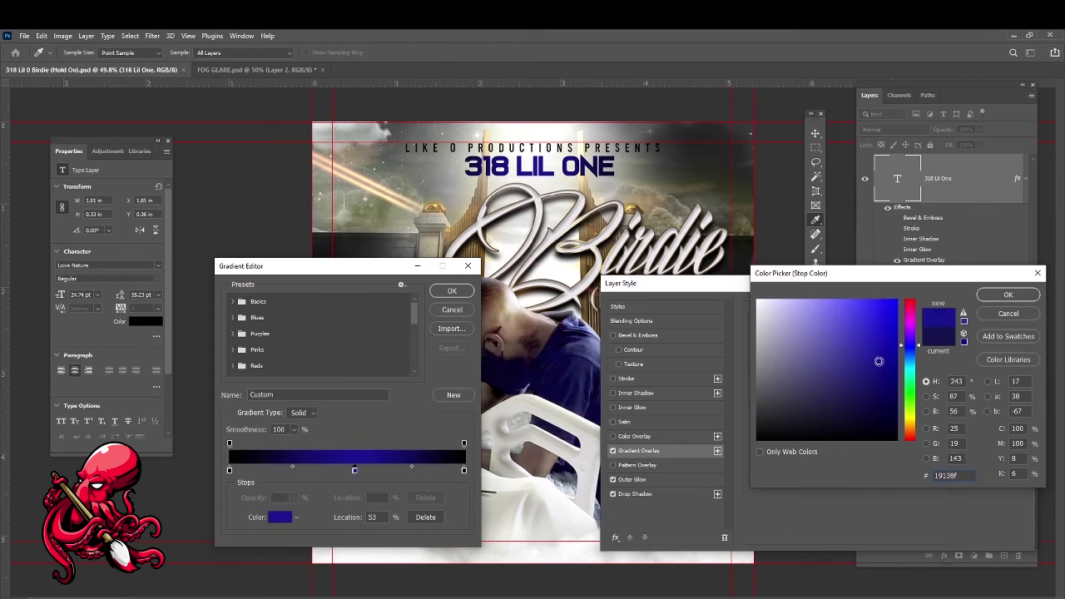
{"action": "left_click", "coordinate": [1008, 294]}
{"action": "left_click", "coordinate": [452, 291]}
{"action": "left_click", "coordinate": [635, 494]}
{"action": "left_click", "coordinate": [990, 305]}
Toggle the Hue/Saturation 10 adjustment off and on to compare the result
{"action": "key", "text": "v"}
{"action": "left_click", "coordinate": [1004, 419]}
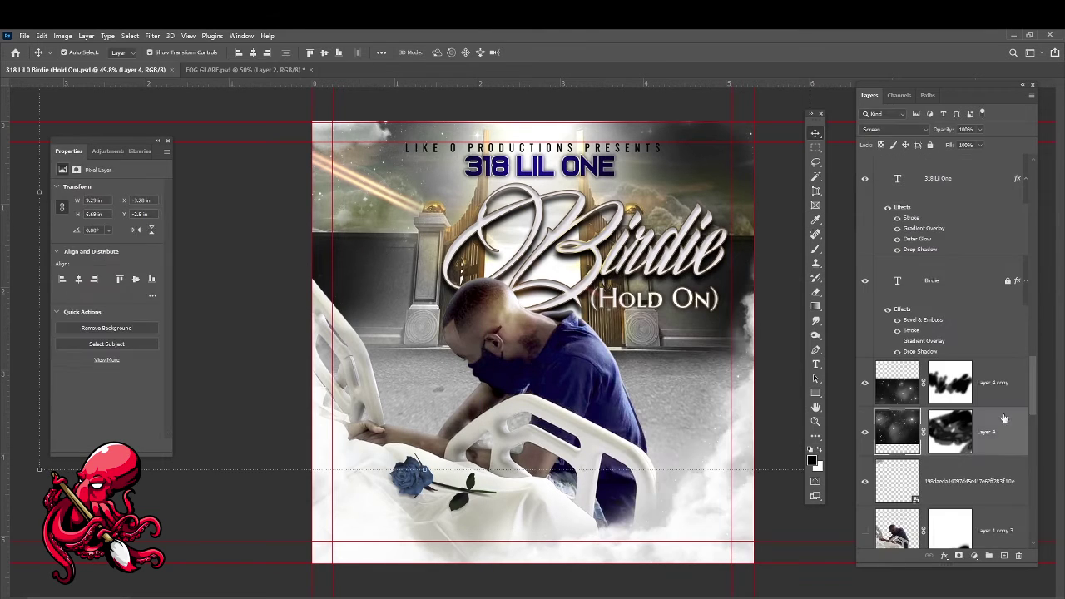
{"action": "left_click", "coordinate": [1004, 419], "text": "ctrl"}
{"action": "scroll", "coordinate": [1004, 418], "scroll_direction": "down", "scroll_amount": 5}
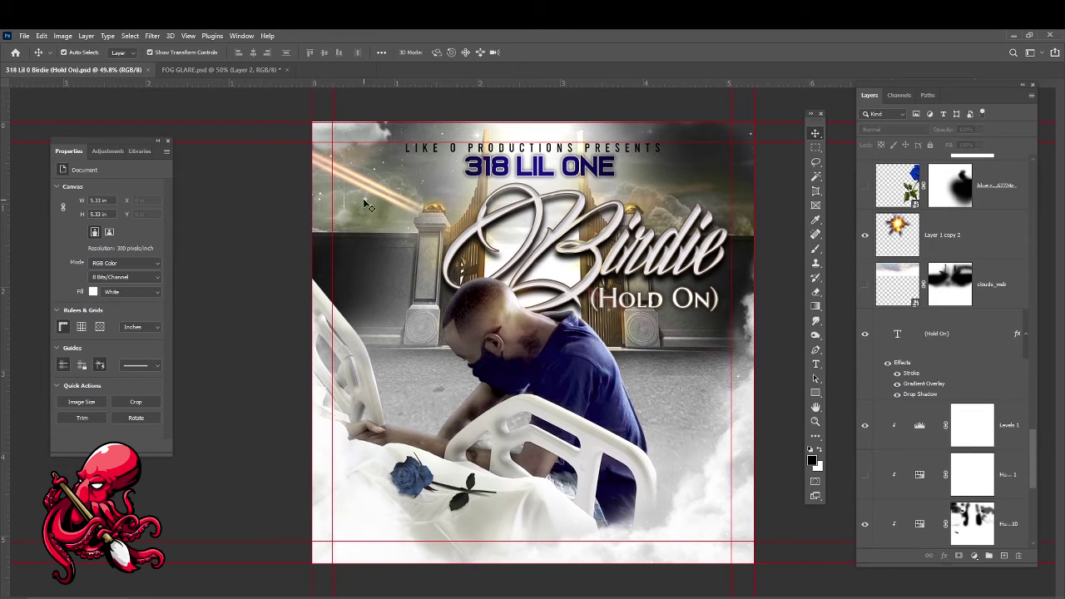
{"action": "left_click", "coordinate": [366, 206]}
{"action": "left_click", "coordinate": [865, 231]}
{"action": "left_click", "coordinate": [865, 231]}
Add a new clipped Hue/Saturation adjustment and ready the Brush for its mask
{"action": "scroll", "coordinate": [865, 281], "scroll_direction": "up", "scroll_amount": 3}
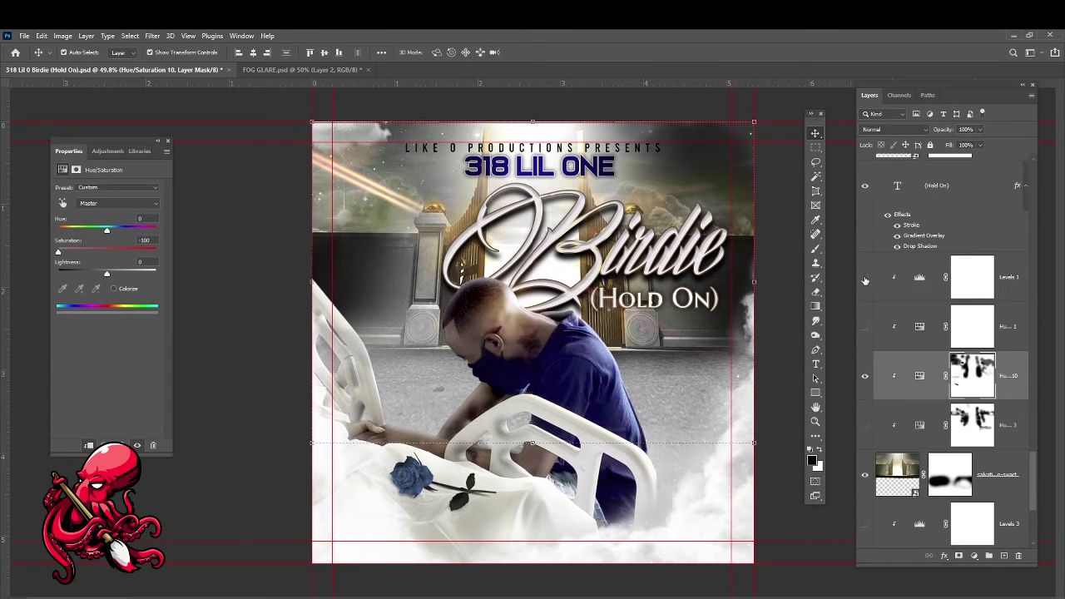
{"action": "scroll", "coordinate": [865, 281], "scroll_direction": "down", "scroll_amount": 1}
{"action": "left_click_drag", "start_coordinate": [867, 375], "coordinate": [867, 333]}
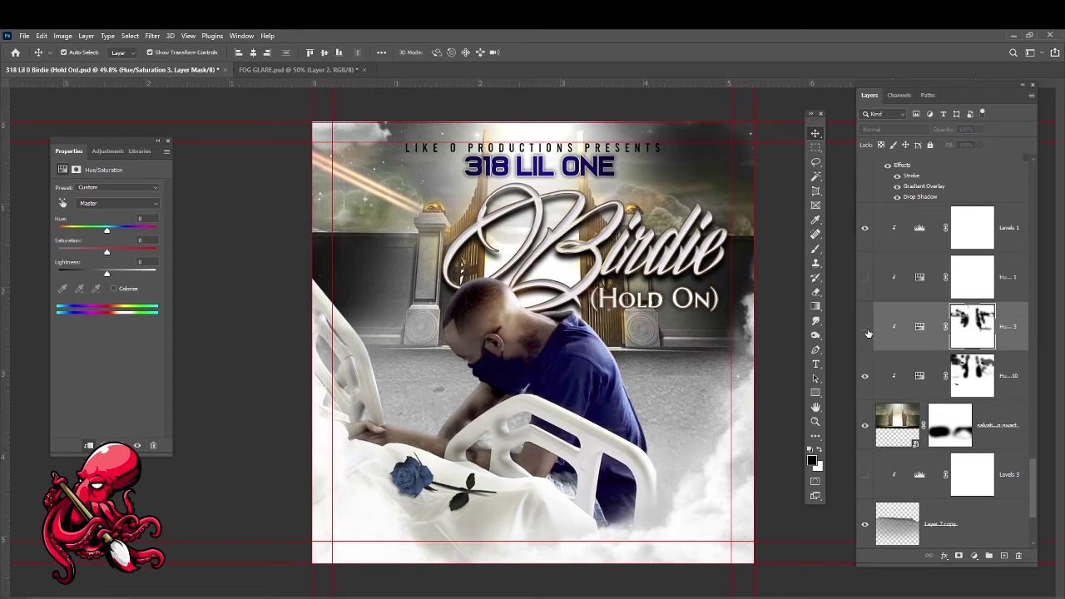
{"action": "key", "text": "ctrl+alt+u"}
{"action": "key", "text": "b"}
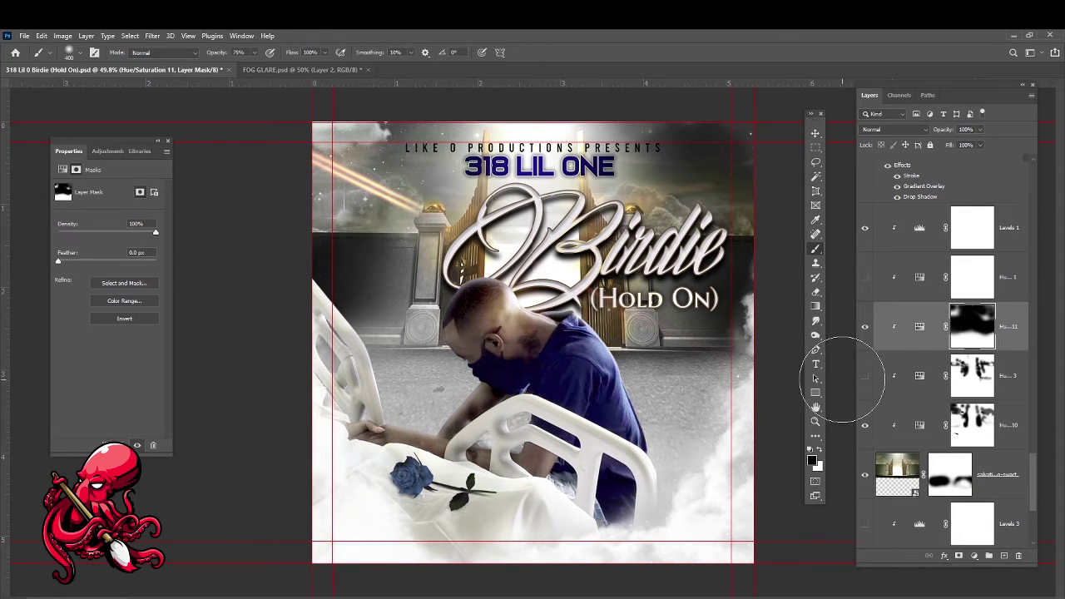
{"action": "scroll", "coordinate": [948, 332], "scroll_direction": "up", "scroll_amount": 5}
Place the glow PNG as an embedded layer and look through its blending modes
{"action": "left_click", "coordinate": [25, 36]}
{"action": "left_click", "coordinate": [50, 248]}
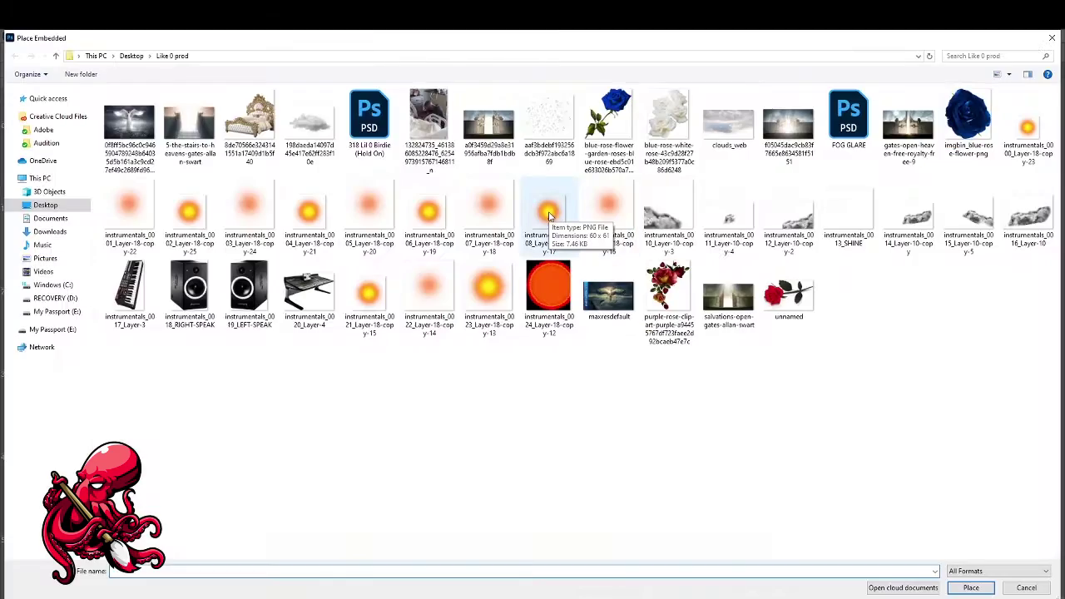
{"action": "double_click", "coordinate": [544, 208]}
{"action": "key", "text": "Return"}
{"action": "key", "text": "v"}
{"action": "left_click", "coordinate": [894, 129]}
{"action": "left_click", "coordinate": [882, 241]}
Bring the glare layer from FOG GLARE into the cover and set its blending mode
{"action": "left_click", "coordinate": [337, 69]}
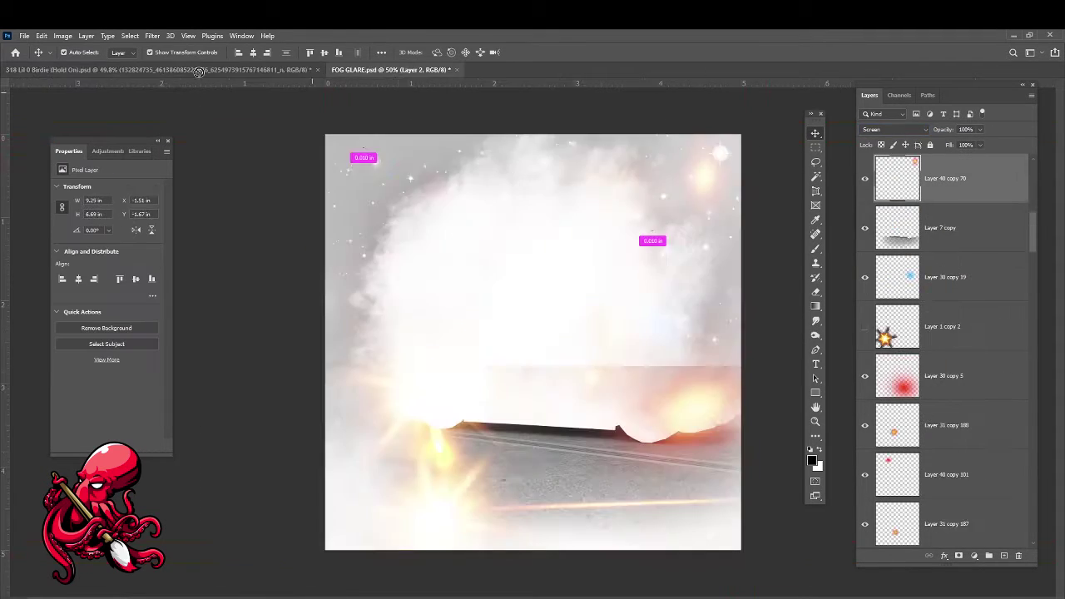
{"action": "left_click_drag", "start_coordinate": [532, 332], "coordinate": [420, 266]}
{"action": "left_click", "coordinate": [894, 129]}
{"action": "left_click", "coordinate": [869, 222]}
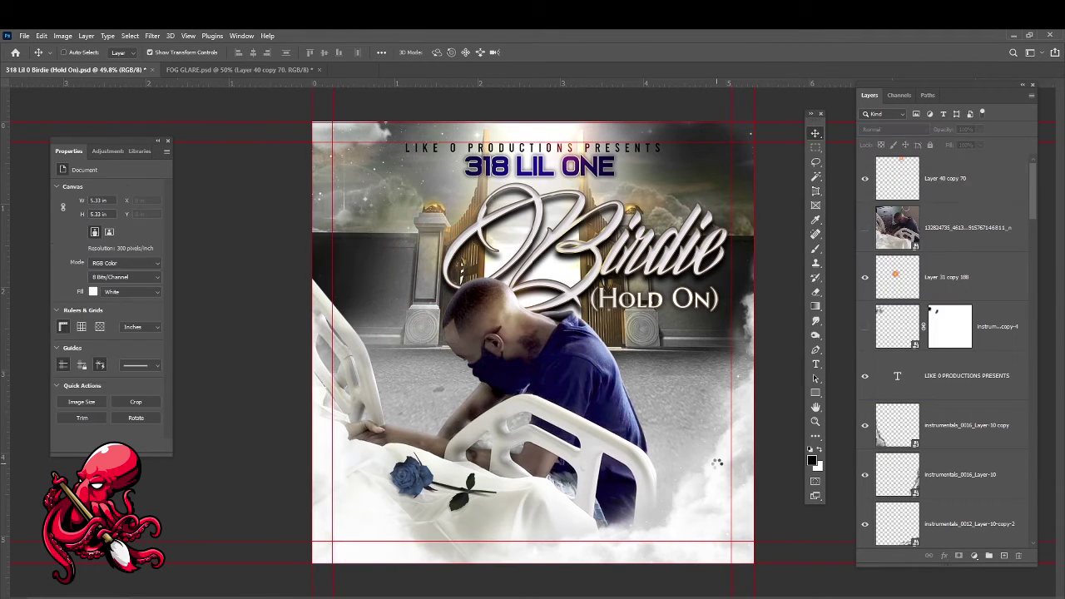
Place an embedded lens flare image and give it a layer mask
{"action": "left_click", "coordinate": [24, 36]}
{"action": "left_click", "coordinate": [50, 248]}
{"action": "left_click", "coordinate": [53, 330]}
{"action": "key", "text": "Return"}
{"action": "left_click", "coordinate": [959, 555]}
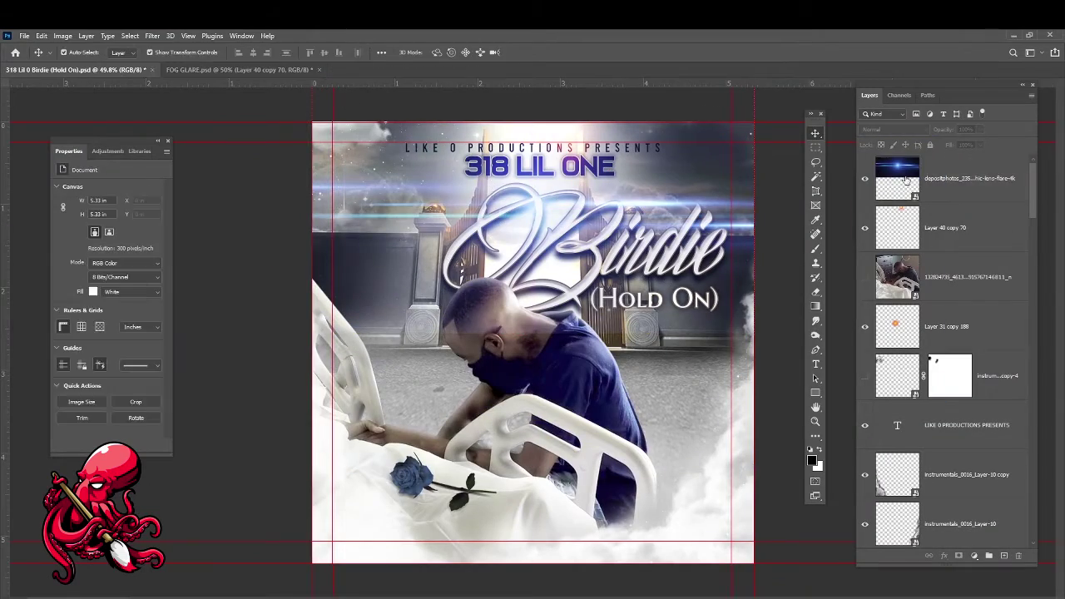
{"action": "key", "text": "b"}
{"action": "key", "text": "v"}
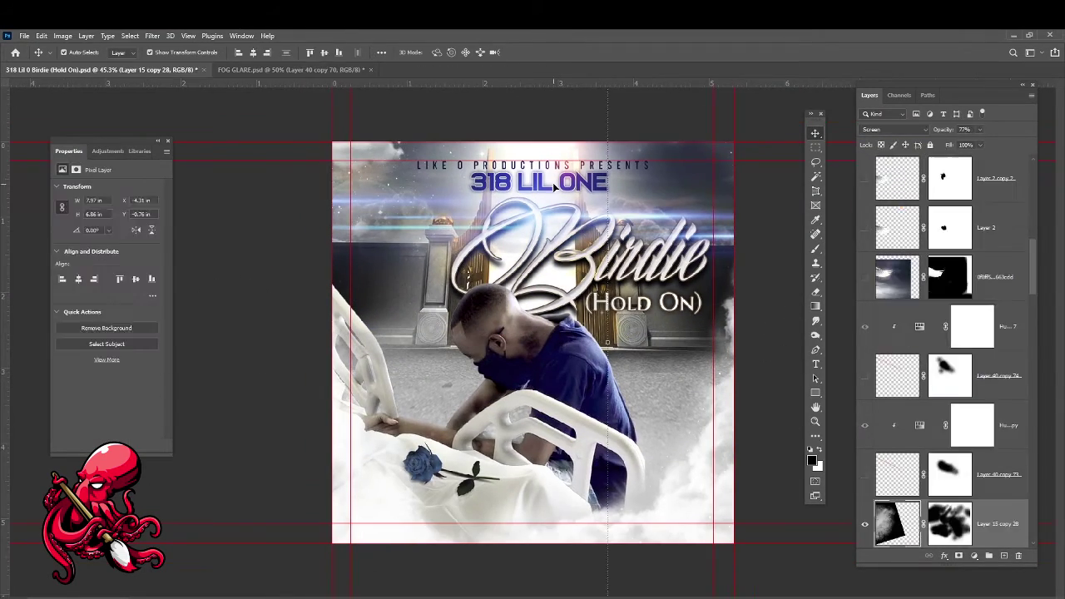
Recentre 318 LIL ONE; give LIKE O PRODUCTIONS PRESENTS a lighter blue gradient overlay and bevel
{"action": "left_click_drag", "start_coordinate": [471, 178], "coordinate": [582, 190]}
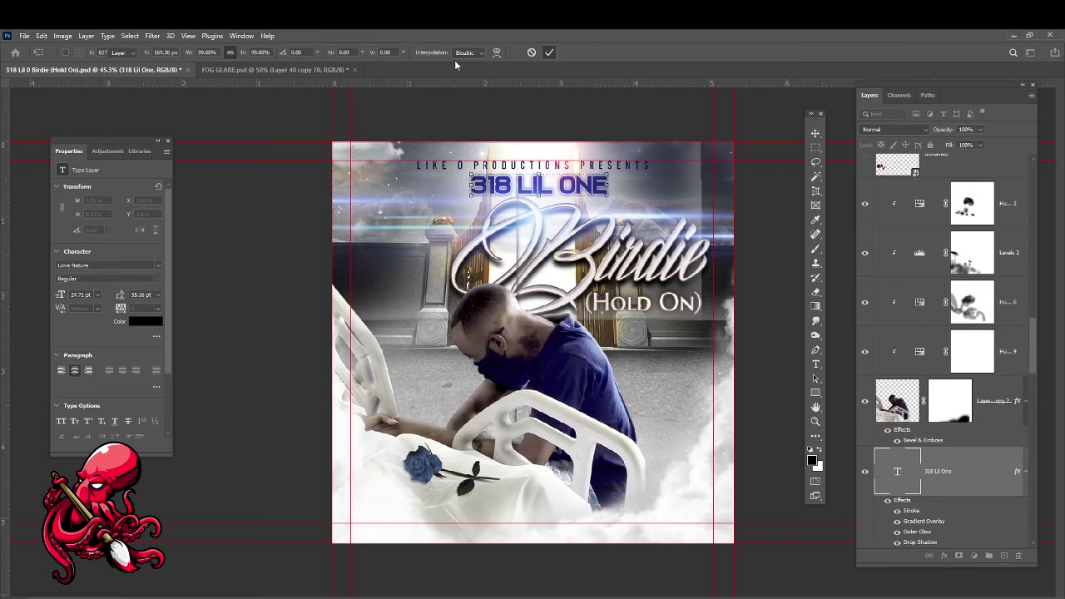
{"action": "left_click", "coordinate": [485, 166]}
{"action": "double_click", "coordinate": [998, 375]}
{"action": "left_click", "coordinate": [638, 450]}
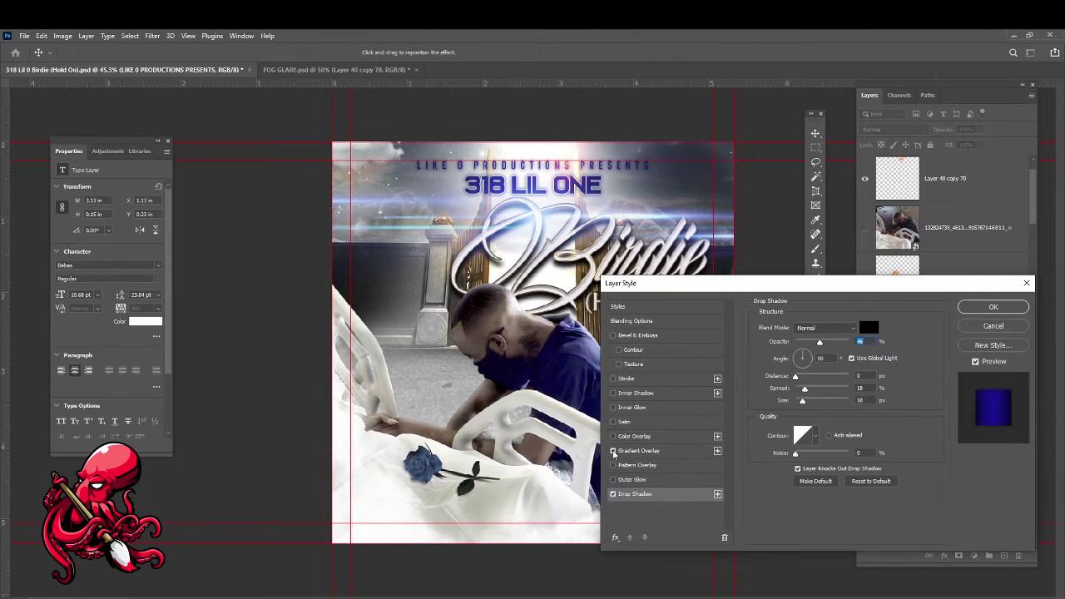
{"action": "left_click", "coordinate": [824, 351]}
{"action": "left_click", "coordinate": [360, 357]}
{"action": "key", "text": "Return"}
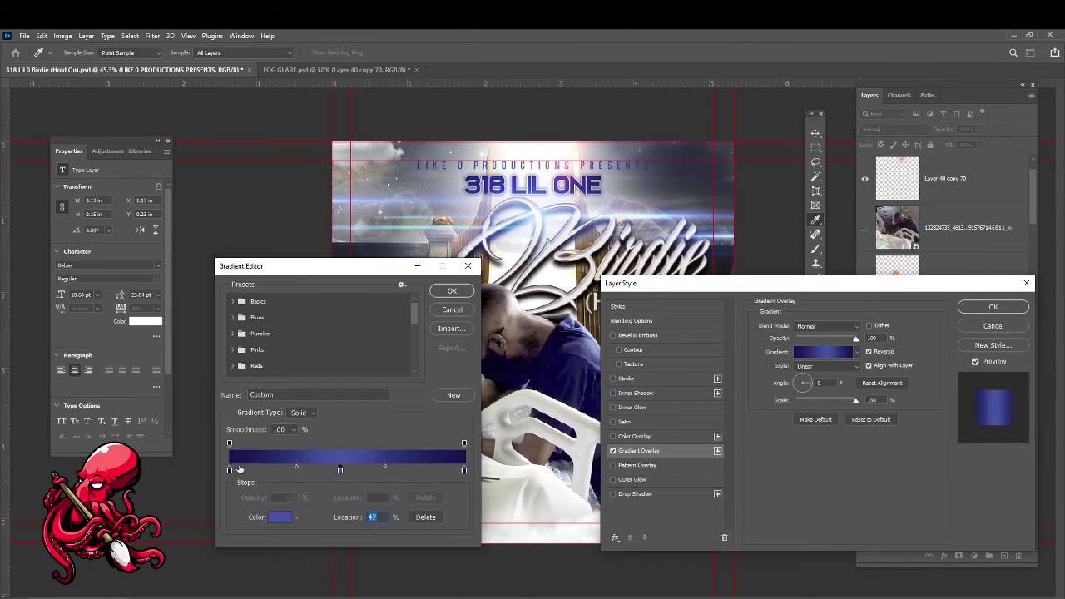
{"action": "left_click", "coordinate": [637, 334]}
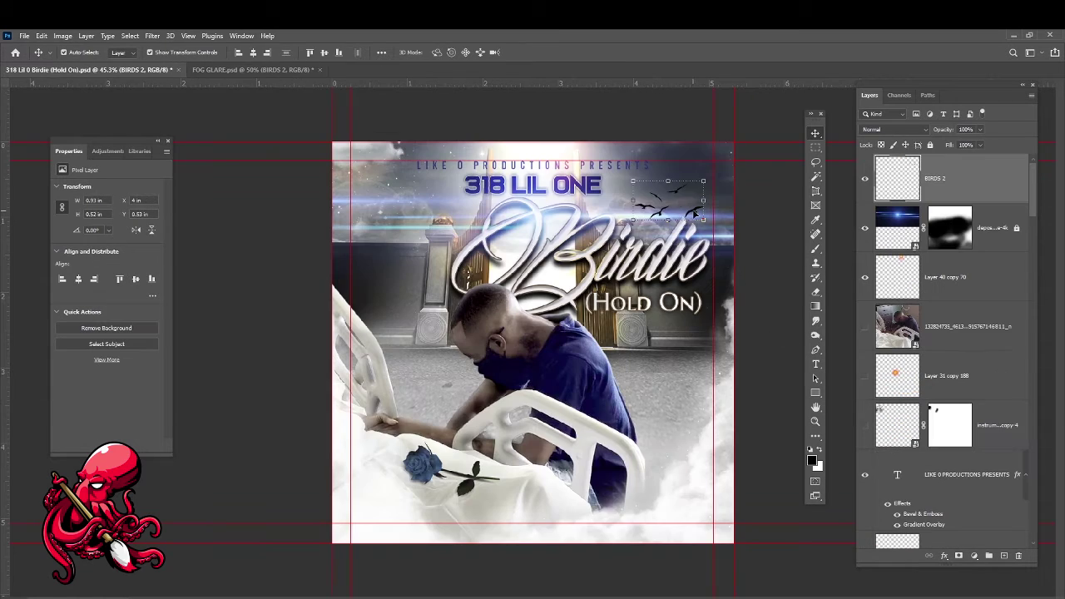
Move the birds above the title and give BIRDS 2 the same gradient overlay
{"action": "left_click_drag", "start_coordinate": [720, 197], "coordinate": [732, 204]}
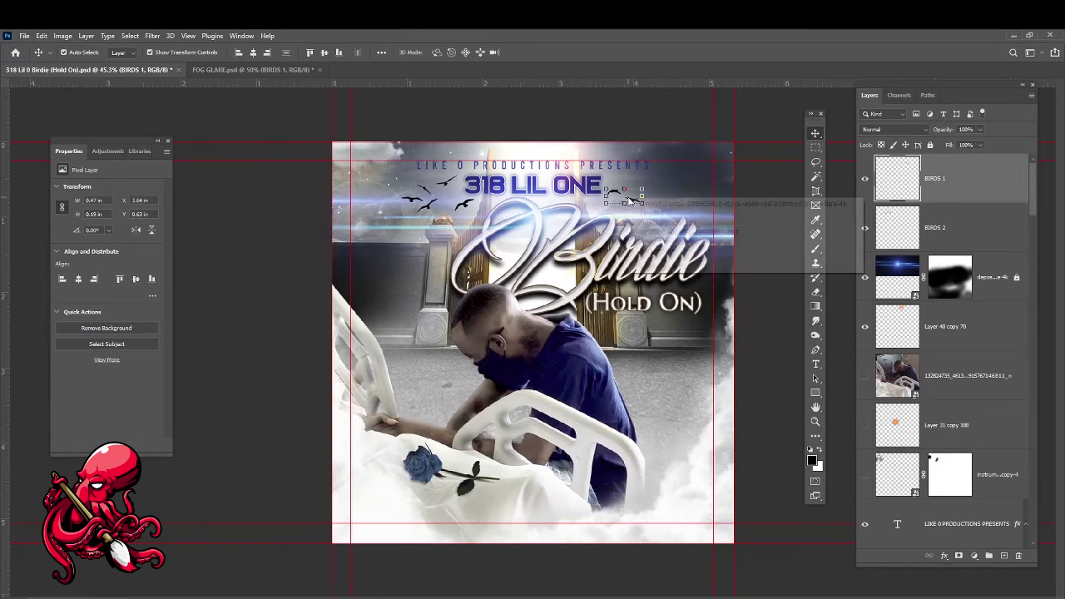
{"action": "right_click", "coordinate": [680, 211]}
{"action": "key", "text": "Escape"}
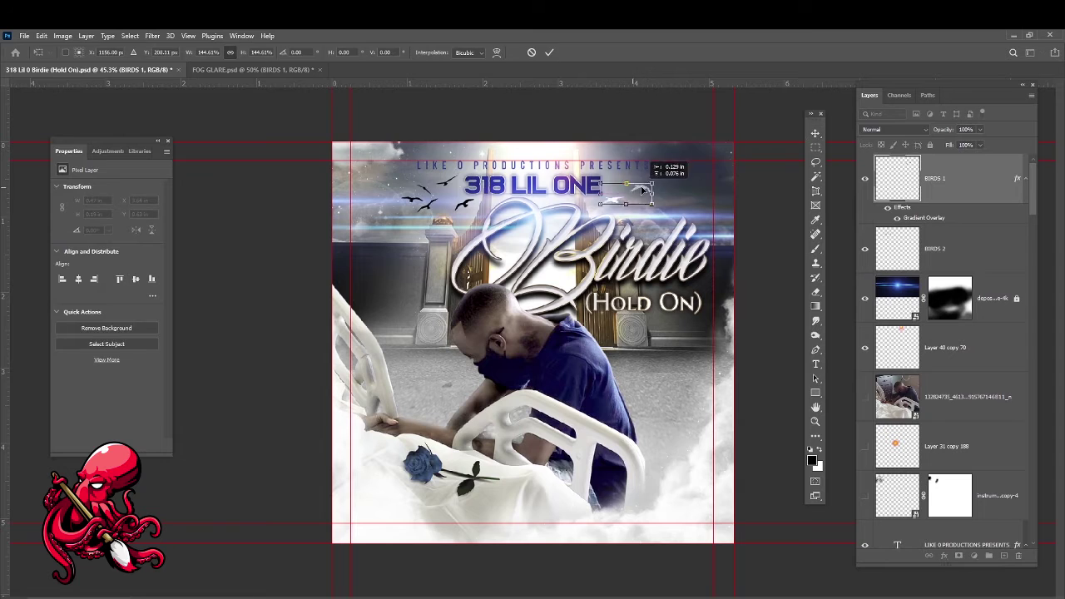
{"action": "right_click", "coordinate": [898, 255]}
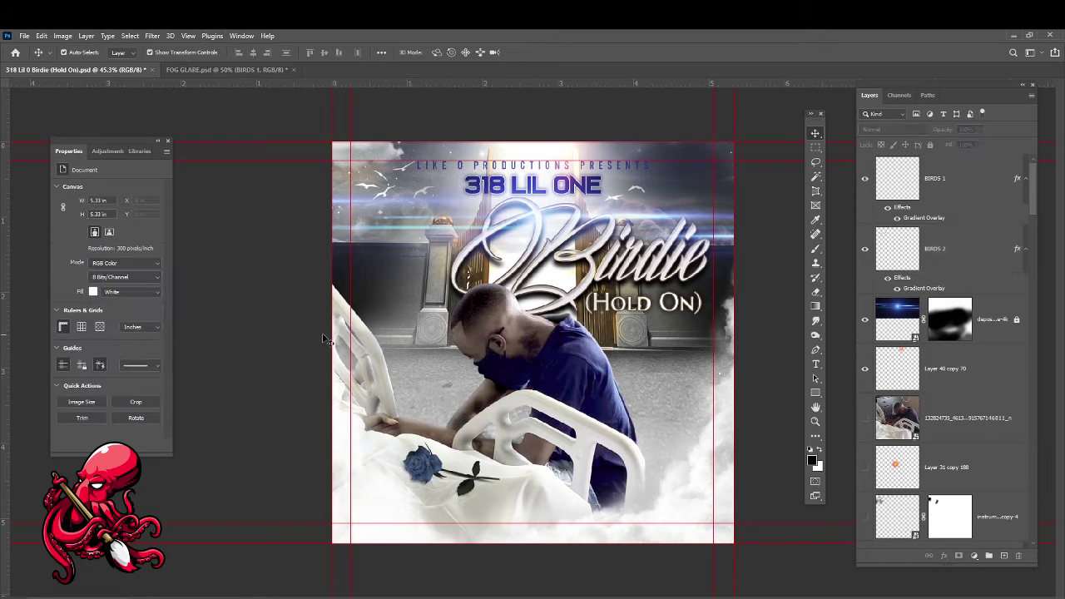
{"action": "left_click", "coordinate": [391, 51]}
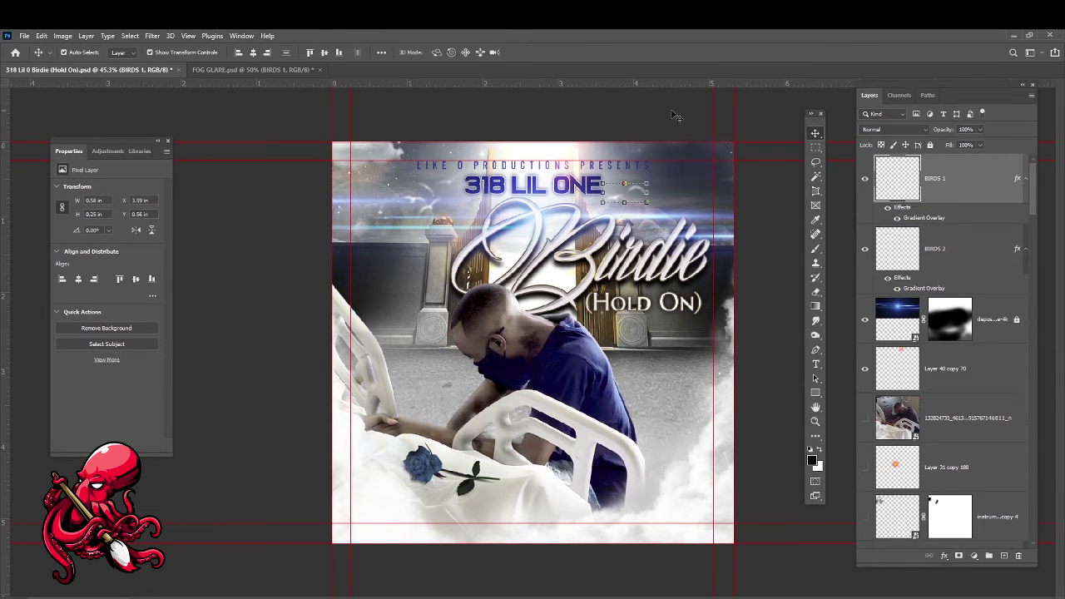
Place the Stroke texture over the Birdie title at 42% opacity and target its mask for painting
{"action": "key", "text": "ctrl+tab"}
{"action": "mouse_move", "coordinate": [532, 332]}
{"action": "left_mouse_down"}
{"action": "mouse_move", "coordinate": [456, 111]}
{"action": "mouse_move", "coordinate": [490, 206]}
{"action": "mouse_move", "coordinate": [489, 304]}
{"action": "left_mouse_up"}
{"action": "key", "text": "Return"}
{"action": "left_click_drag", "start_coordinate": [932, 178], "coordinate": [946, 573]}
{"action": "left_click", "coordinate": [894, 129]}
{"action": "left_click", "coordinate": [882, 133]}
{"action": "mouse_move", "coordinate": [980, 128]}
{"action": "left_mouse_down"}
{"action": "mouse_move", "coordinate": [951, 151]}
{"action": "mouse_move", "coordinate": [977, 152]}
{"action": "mouse_move", "coordinate": [948, 153]}
{"action": "mouse_move", "coordinate": [936, 453]}
{"action": "left_mouse_up"}
{"action": "scroll", "coordinate": [772, 359], "scroll_direction": "down", "scroll_amount": 1}
{"action": "scroll", "coordinate": [940, 332], "scroll_direction": "down", "scroll_amount": 3}
{"action": "key", "text": "b"}
{"action": "left_click", "coordinate": [898, 485]}
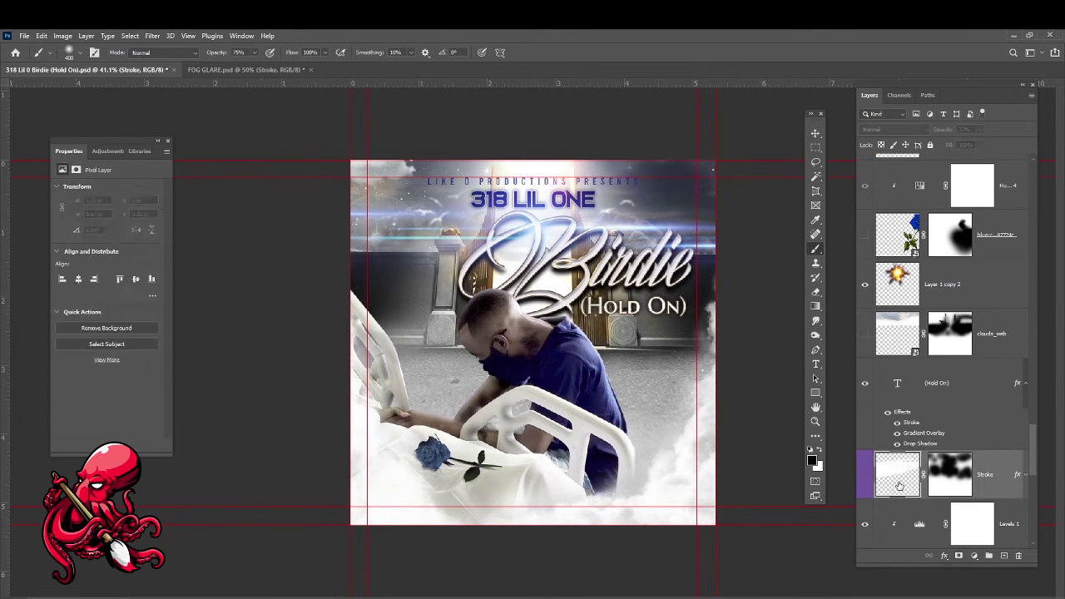
{"action": "scroll", "coordinate": [940, 374], "scroll_direction": "up", "scroll_amount": 5}
Skew Layer 1 copy 4 into a shadow shape and fill it with a dark-to-light gradient
{"action": "left_click", "coordinate": [940, 298]}
{"action": "key", "text": "ctrl+t"}
{"action": "left_click_drag", "start_coordinate": [533, 518], "coordinate": [549, 413]}
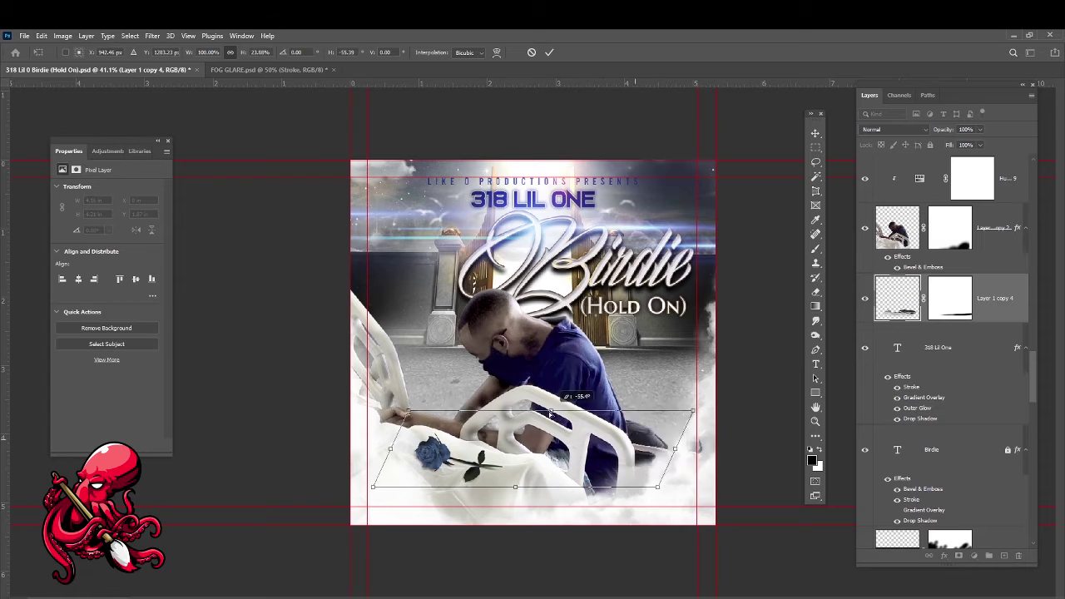
{"action": "key", "text": "Return"}
{"action": "left_click_drag", "start_coordinate": [657, 466], "coordinate": [557, 497]}
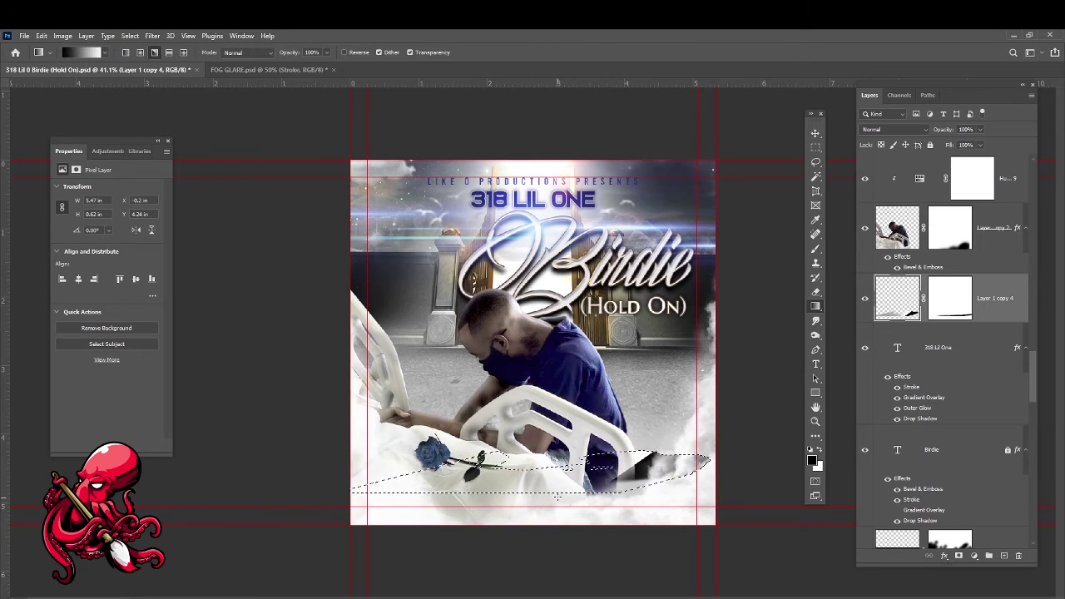
Set the shadow layer to Multiply and soften it with a Gaussian Blur
{"action": "left_click", "coordinate": [894, 129]}
{"action": "left_click", "coordinate": [890, 164]}
{"action": "left_click", "coordinate": [152, 35]}
{"action": "mouse_move", "coordinate": [178, 174]}
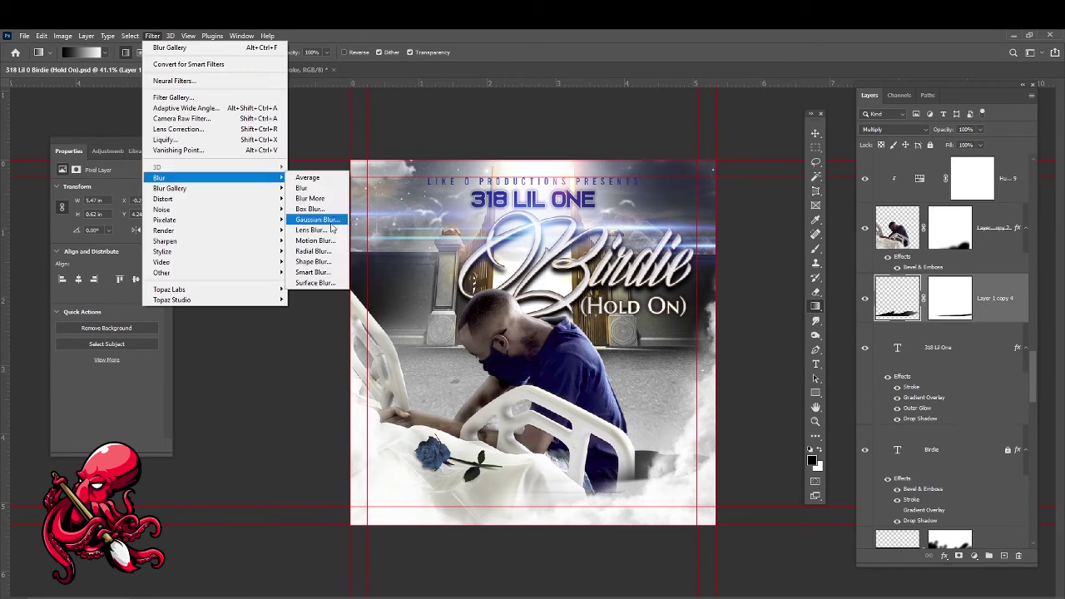
{"action": "left_click", "coordinate": [312, 222]}
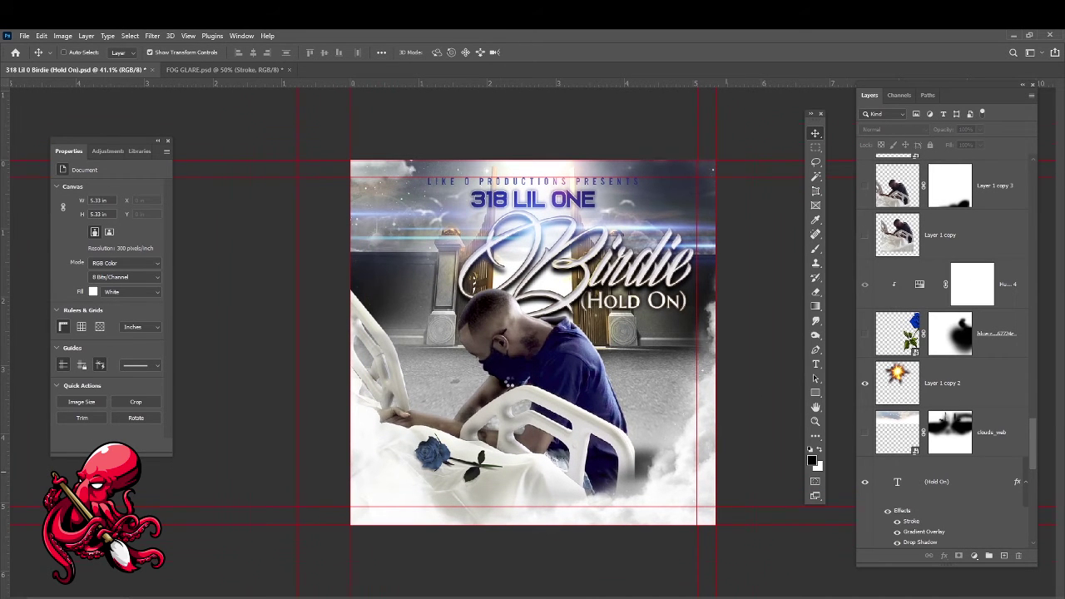
Select the instrumentals_0016_Layer-10 copy layer to receive a new adjustment layer
{"action": "scroll", "coordinate": [724, 252], "scroll_direction": "up", "scroll_amount": 1, "text": "alt"}
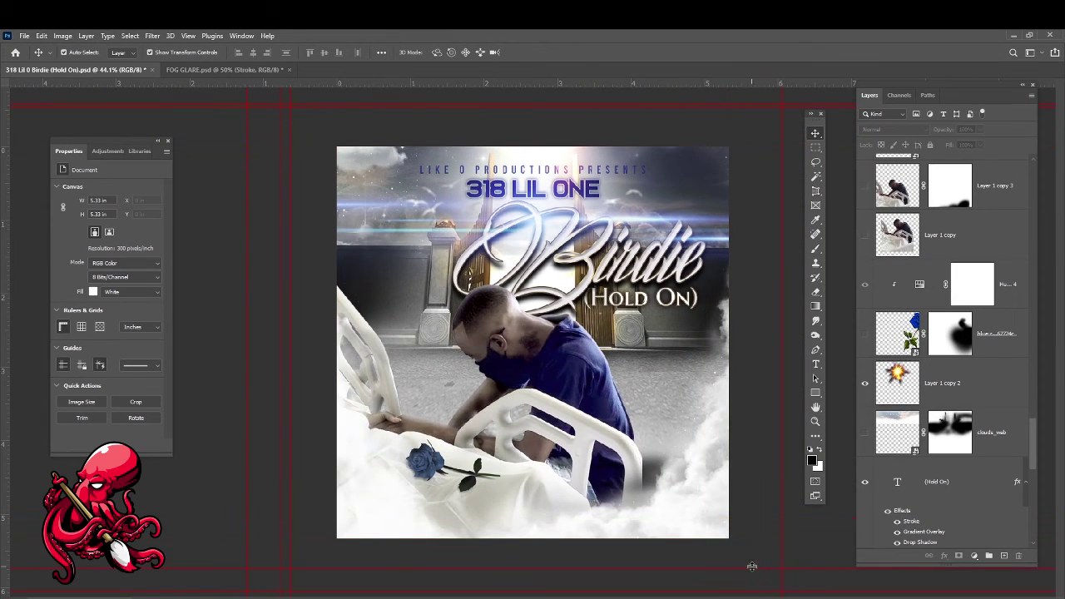
{"action": "left_click", "coordinate": [706, 491]}
{"action": "scroll", "coordinate": [713, 431], "scroll_direction": "up", "scroll_amount": 1, "text": "alt"}
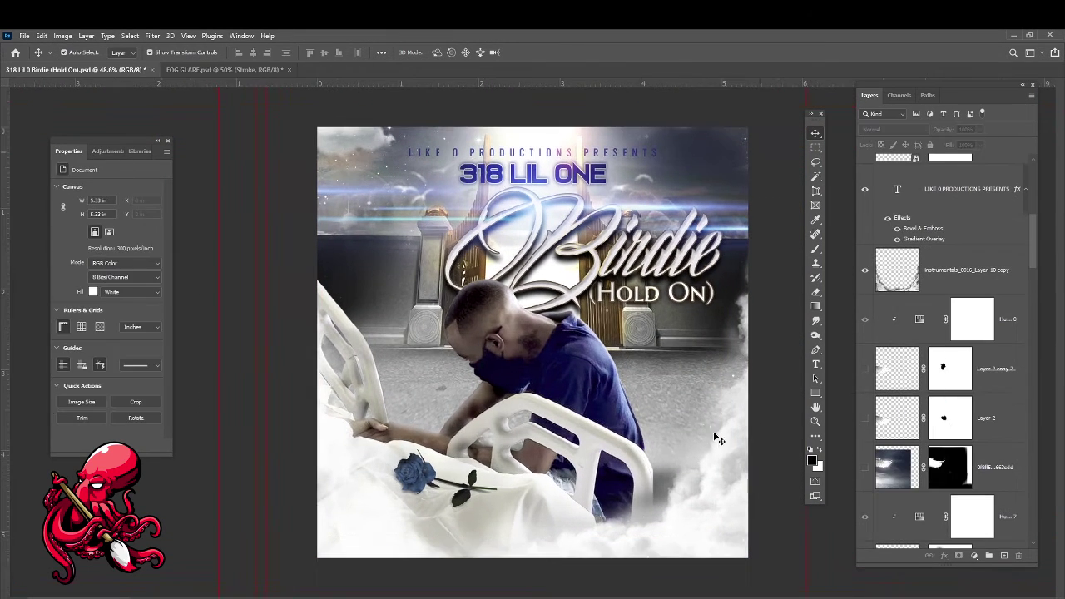
{"action": "left_click", "coordinate": [974, 556]}
Add a Levels adjustment set to 70, 0.43 and 211 to boost contrast
{"action": "left_click", "coordinate": [990, 403]}
{"action": "left_click_drag", "start_coordinate": [157, 269], "coordinate": [143, 269]}
{"action": "left_click_drag", "start_coordinate": [73, 269], "coordinate": [131, 271]}
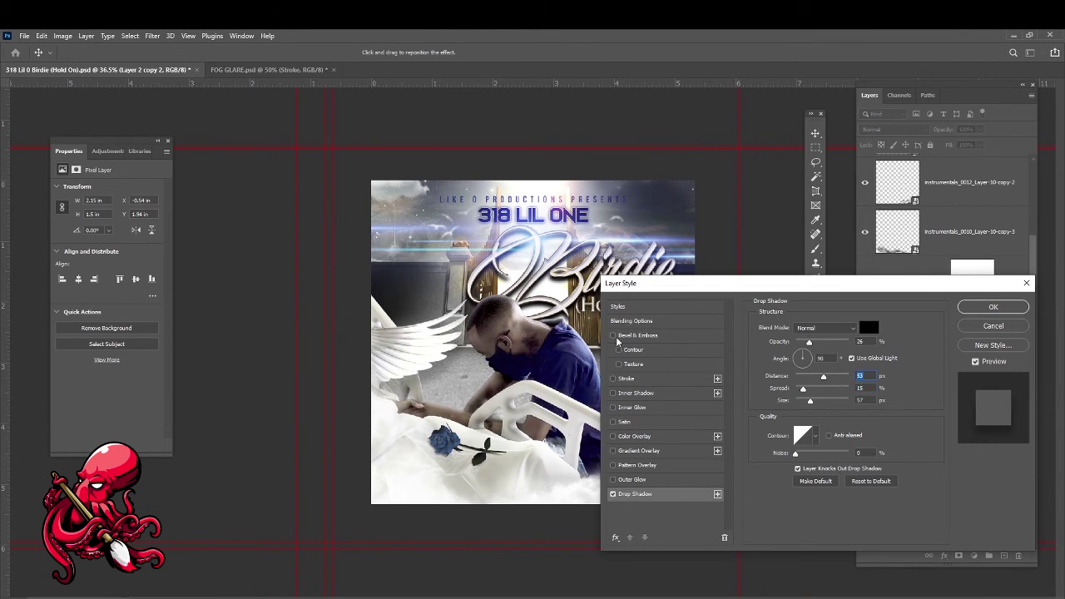
Give the angel wing a Drop Shadow and Outer Glow, adjust its opacity, then hide it
{"action": "left_click", "coordinate": [637, 335]}
{"action": "left_click", "coordinate": [632, 479]}
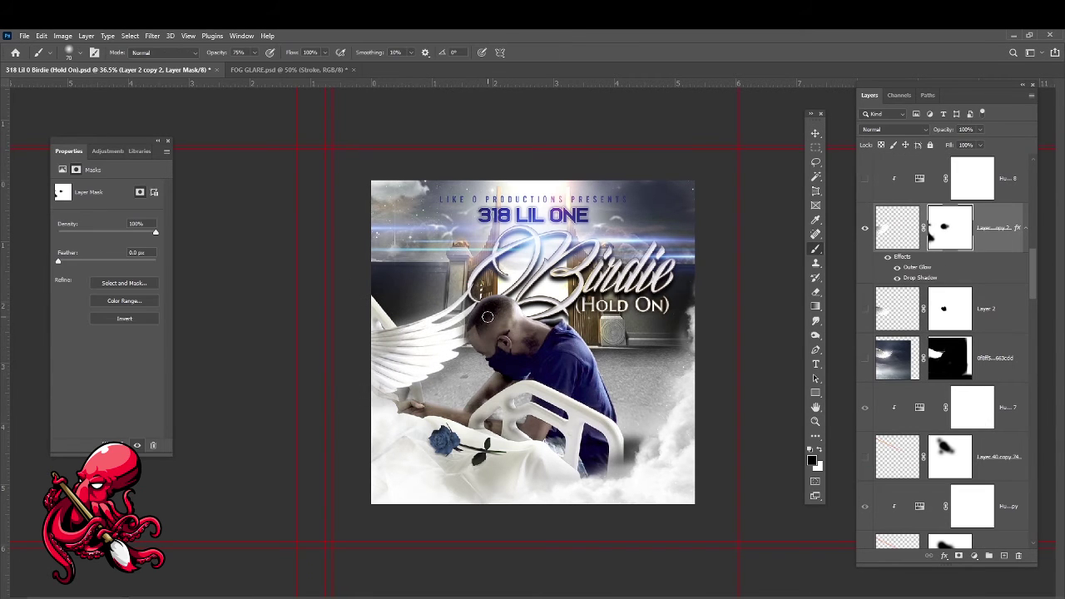
{"action": "scroll", "coordinate": [487, 317], "scroll_direction": "up", "scroll_amount": 1}
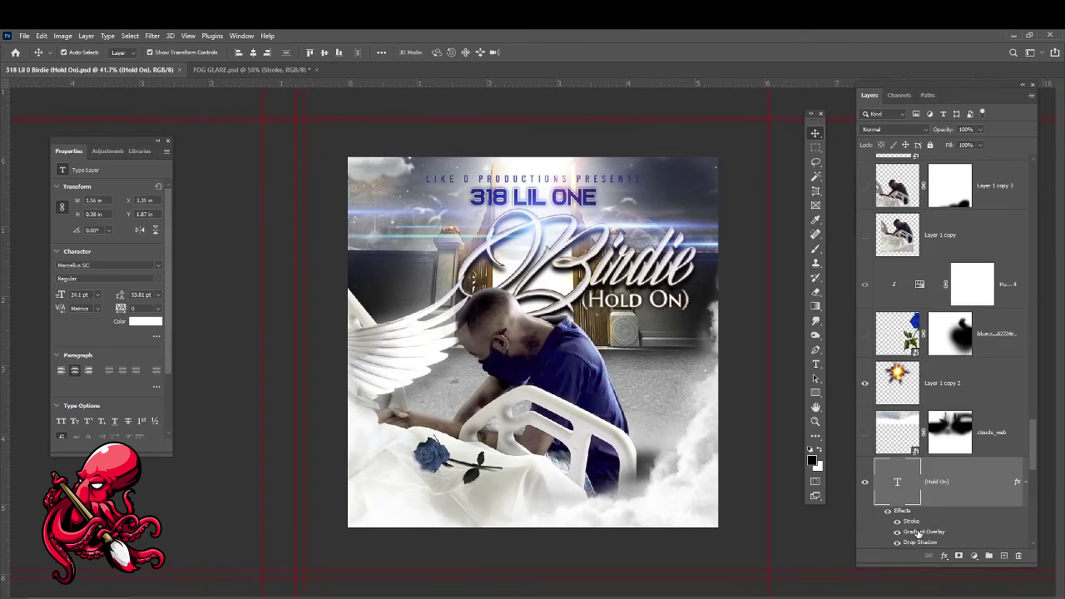
{"action": "left_click", "coordinate": [428, 354]}
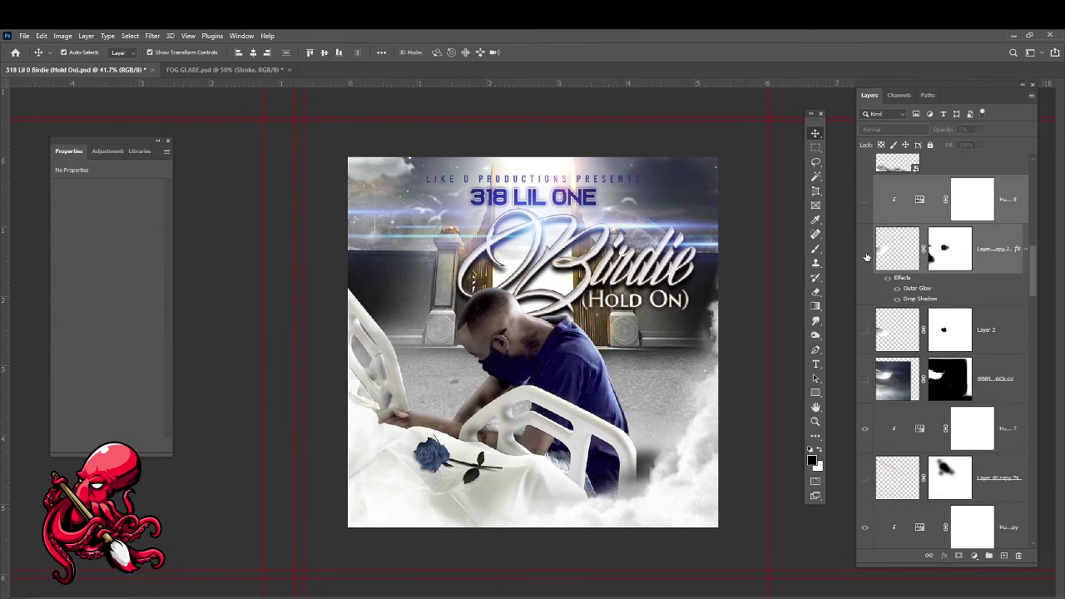
{"action": "scroll", "coordinate": [428, 355], "scroll_direction": "up", "scroll_amount": 1}
{"action": "left_click_drag", "start_coordinate": [980, 129], "coordinate": [997, 148]}
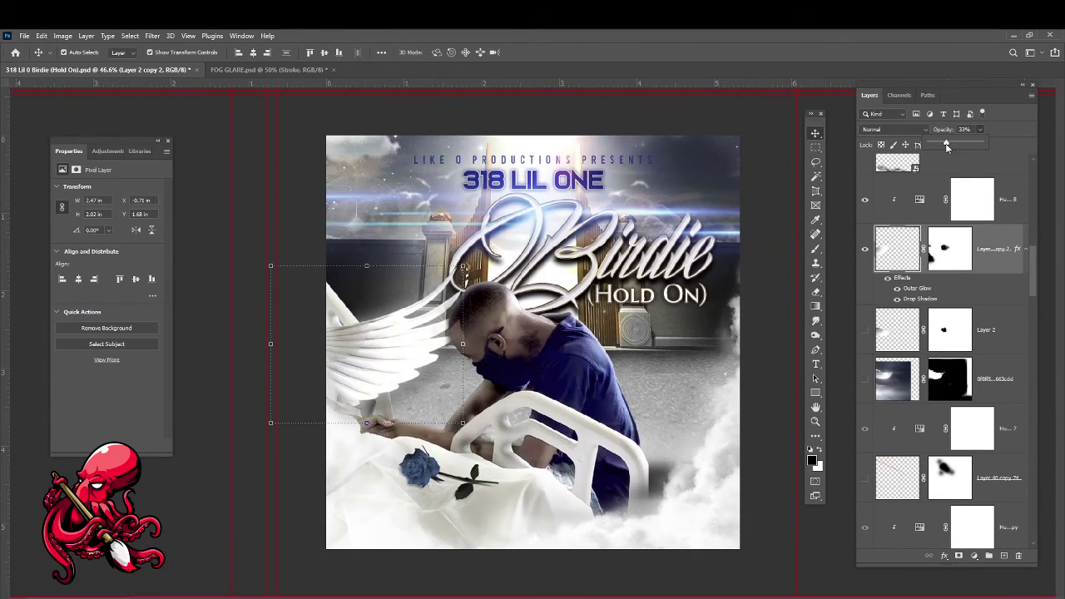
{"action": "left_click", "coordinate": [895, 129]}
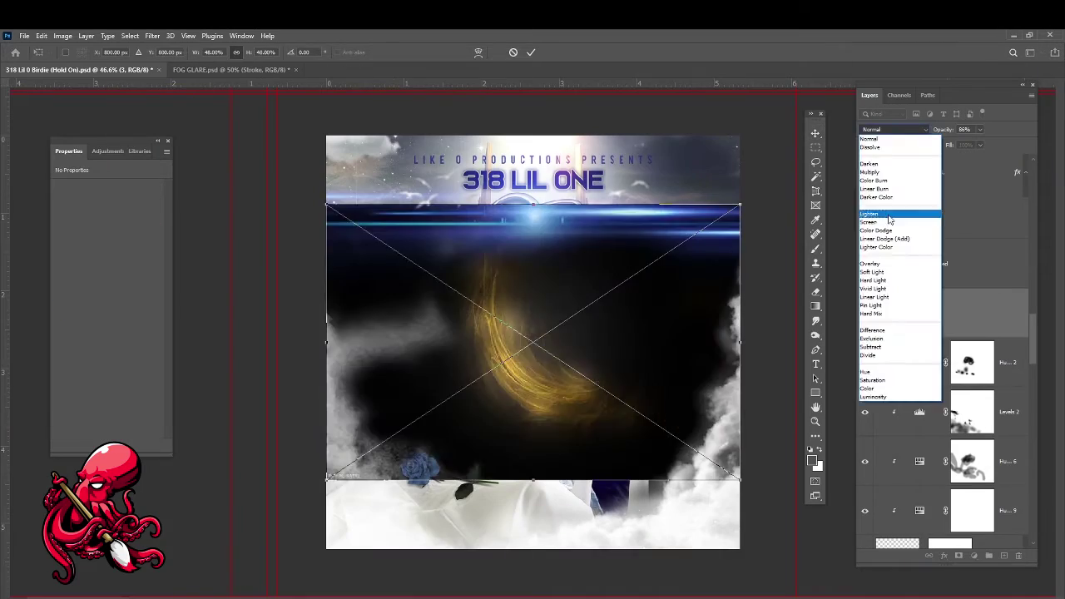
Stretch the fog layer across the cover and raise the Levels highlights to brighten the clouds
{"action": "left_click_drag", "start_coordinate": [371, 461], "coordinate": [670, 416]}
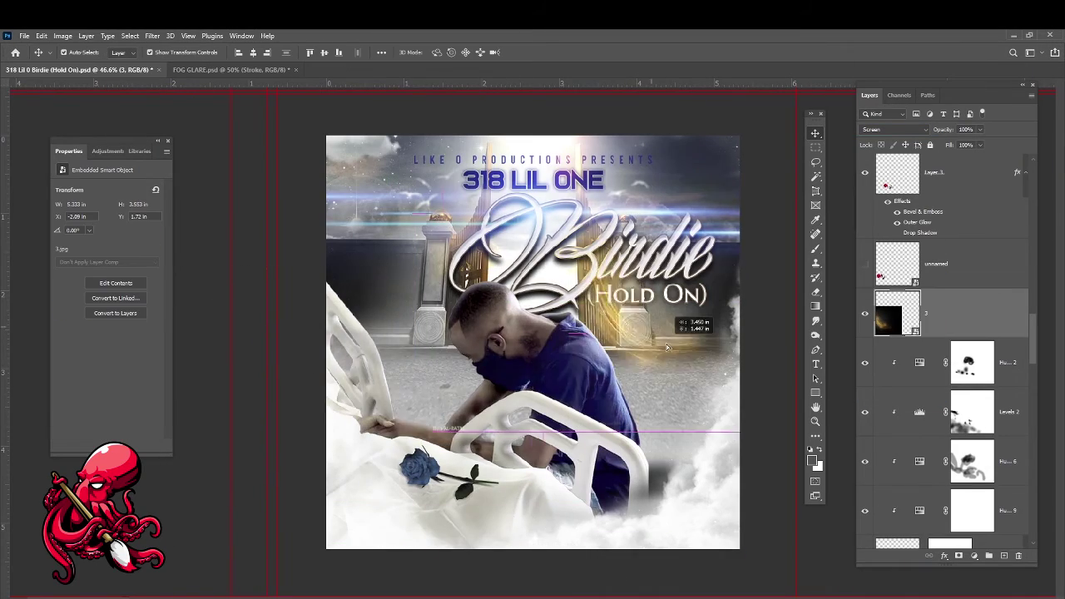
{"action": "key", "text": "Return"}
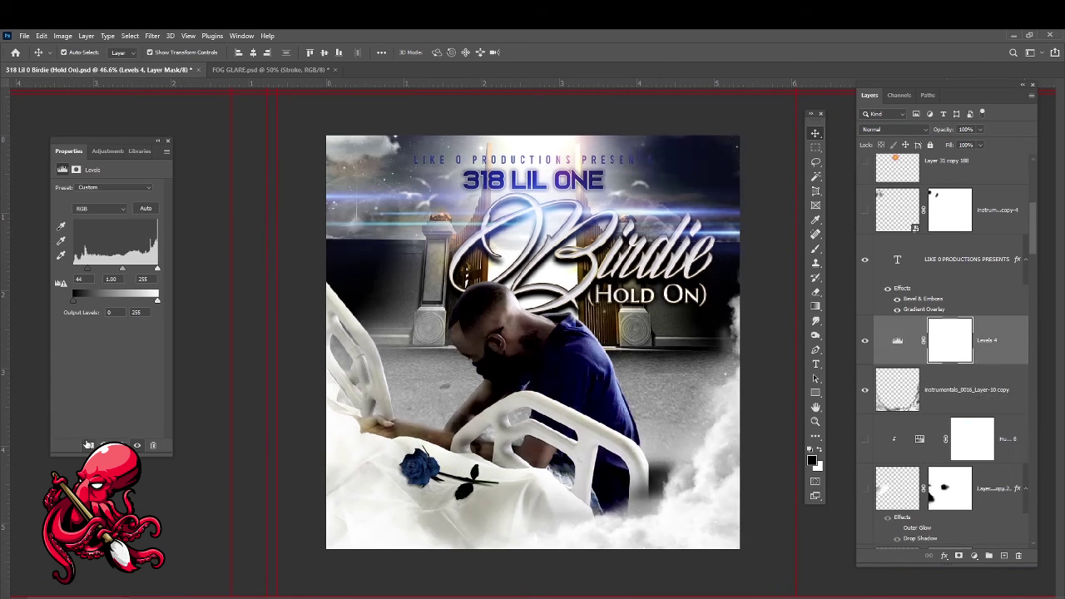
{"action": "mouse_move", "coordinate": [157, 269]}
{"action": "left_mouse_down"}
{"action": "mouse_move", "coordinate": [148, 270]}
{"action": "mouse_move", "coordinate": [158, 273]}
{"action": "left_mouse_up"}
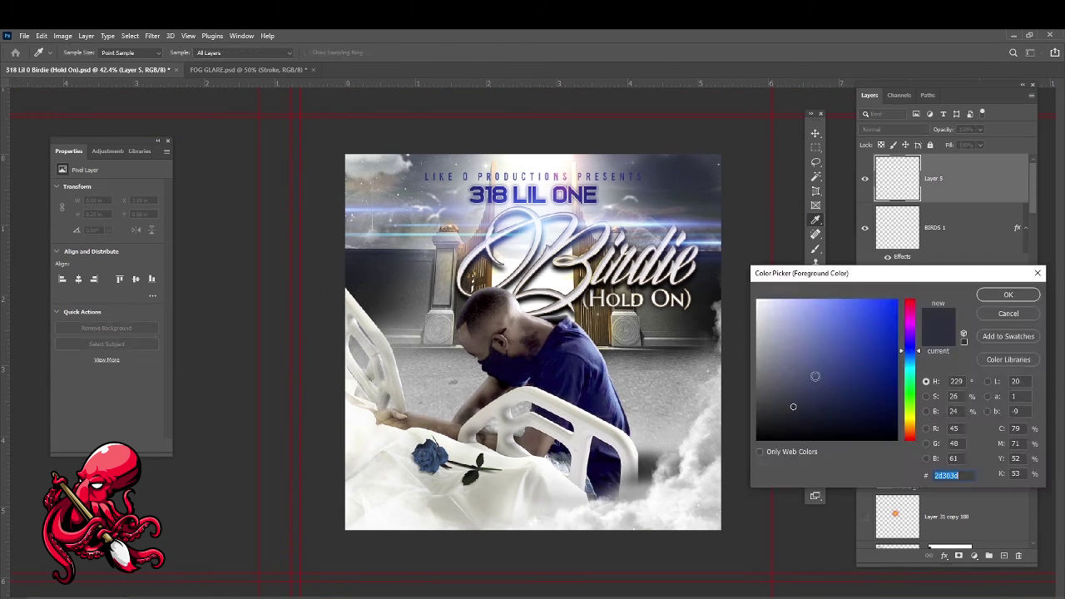